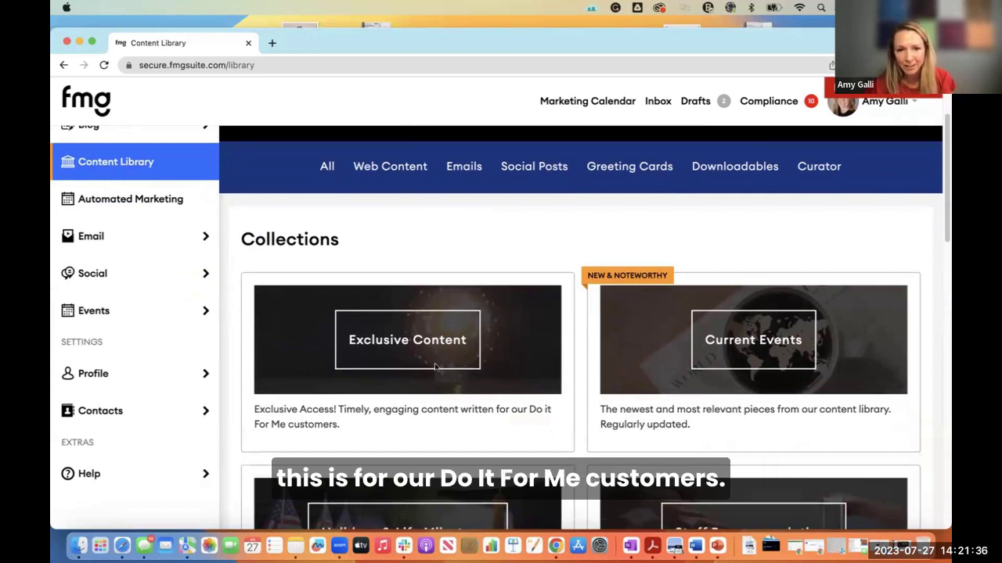
Step: Open the Exclusive Content collection and use its "TIMELY July Email: Another Interest Rate Hi..." email
left_click(415, 334)
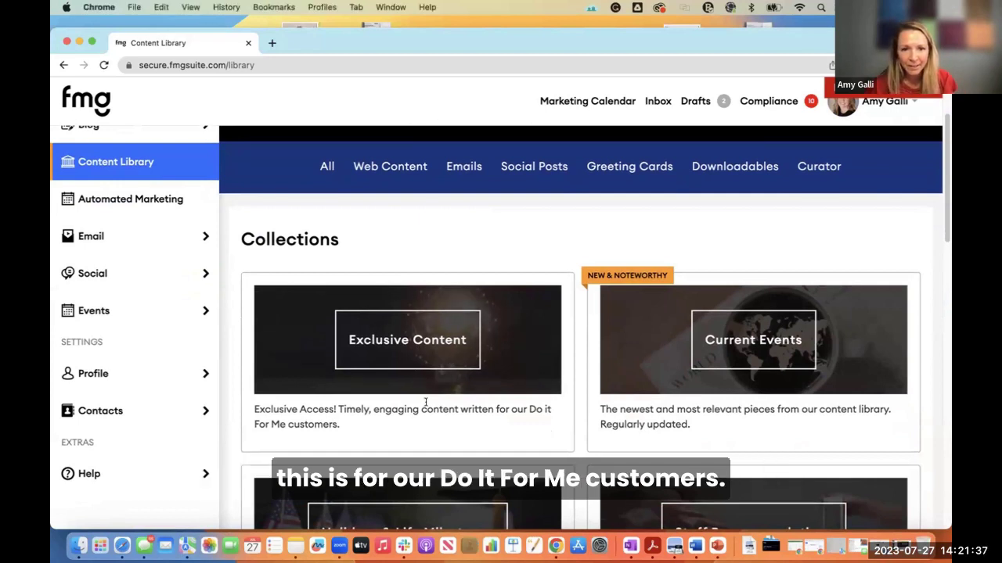
left_click(415, 335)
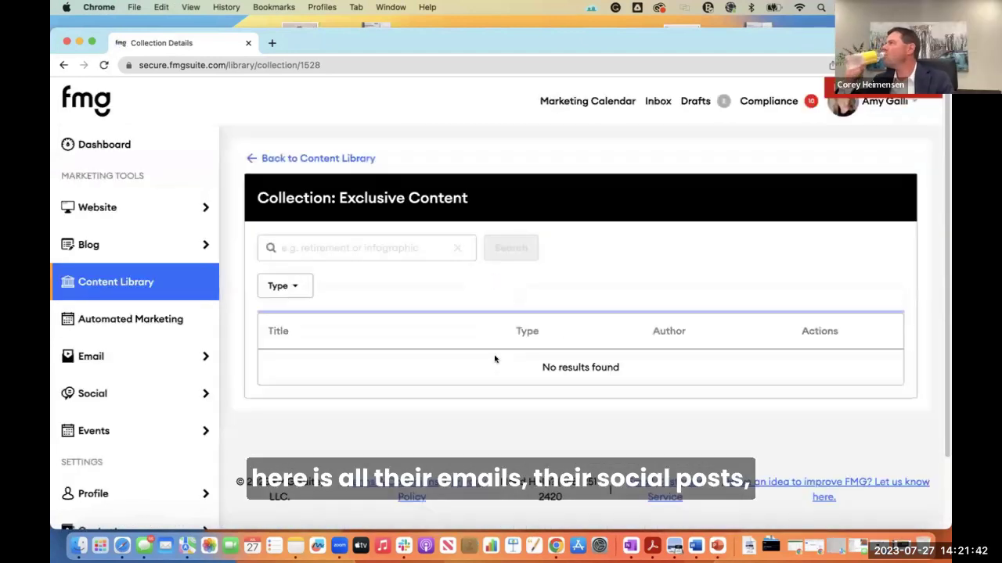
scroll(494, 358, "down", 4)
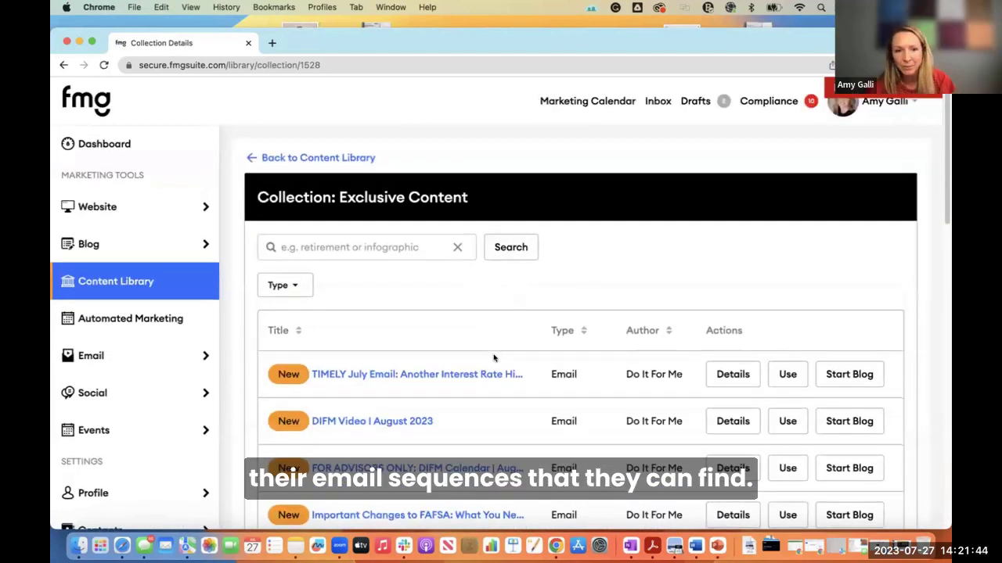
scroll(494, 358, "down", 1)
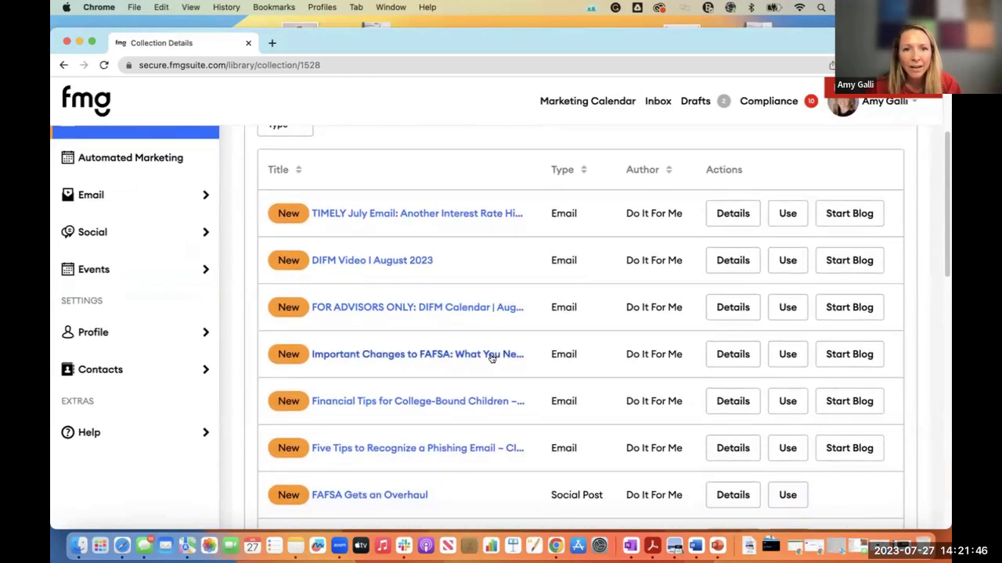
scroll(493, 358, "up", 1)
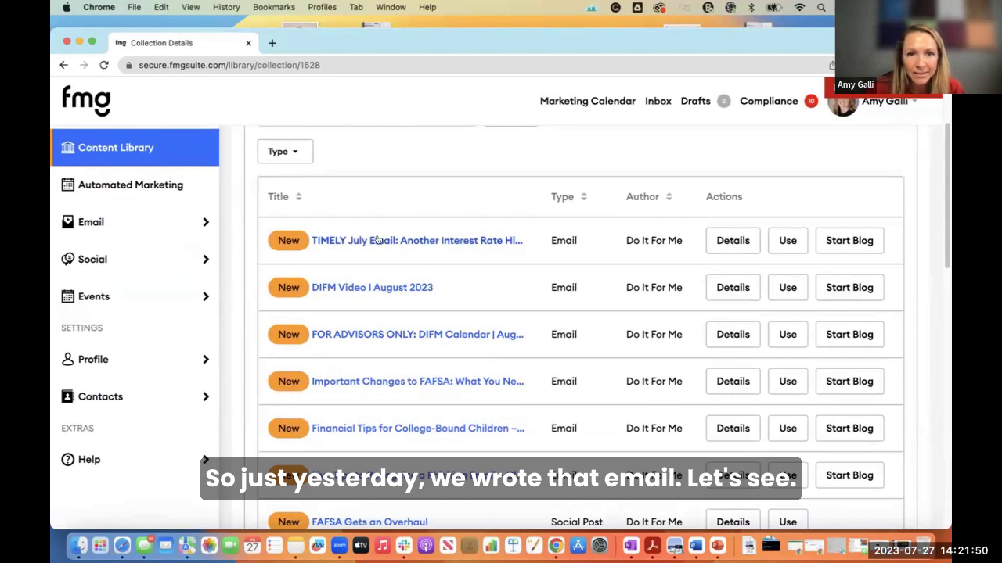
left_click(789, 242)
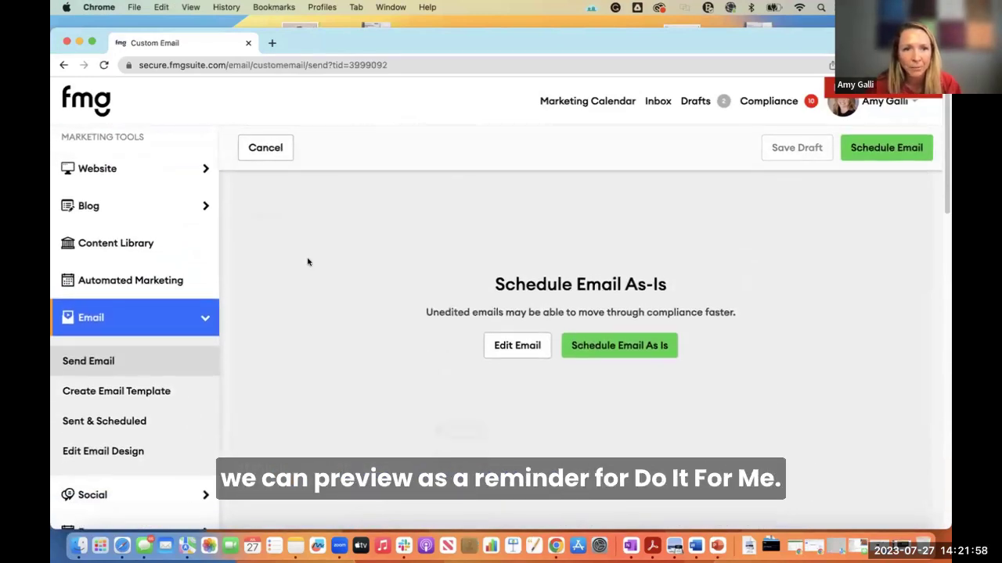
Step: Preview the interest rate hike email, read it through to the signature and disclosures, and close the preview
left_click(280, 197)
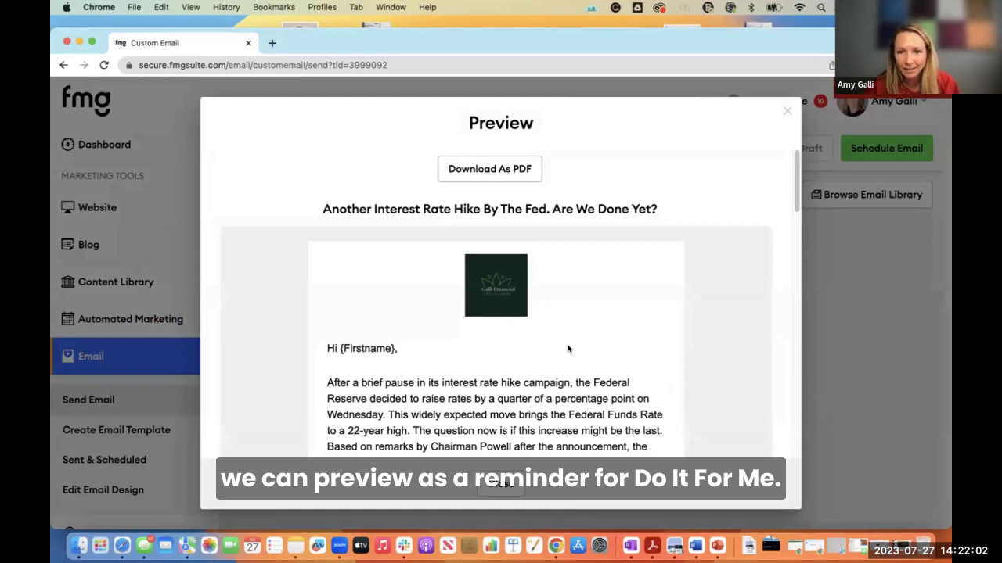
scroll(576, 356, "down", 2)
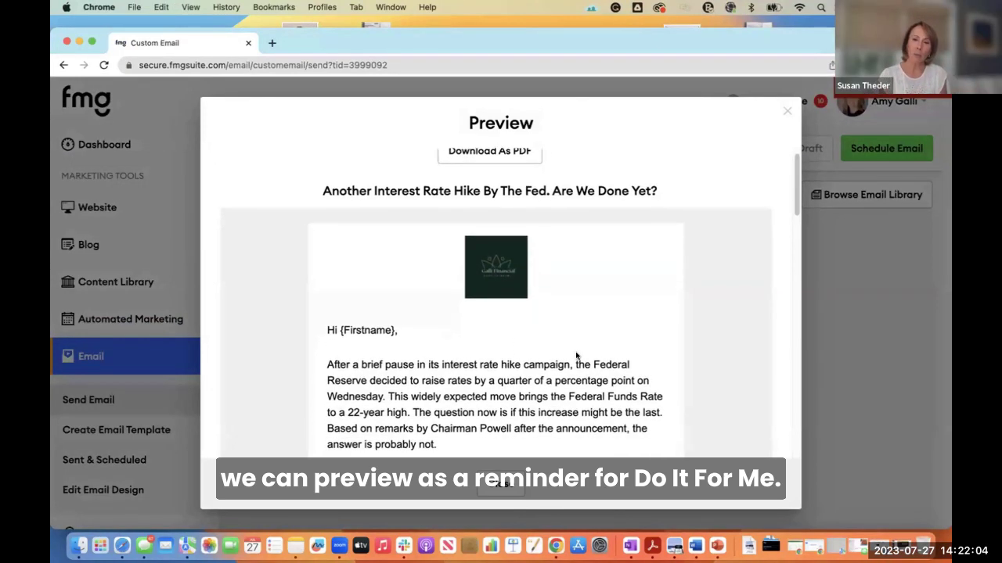
scroll(577, 352, "down", 1)
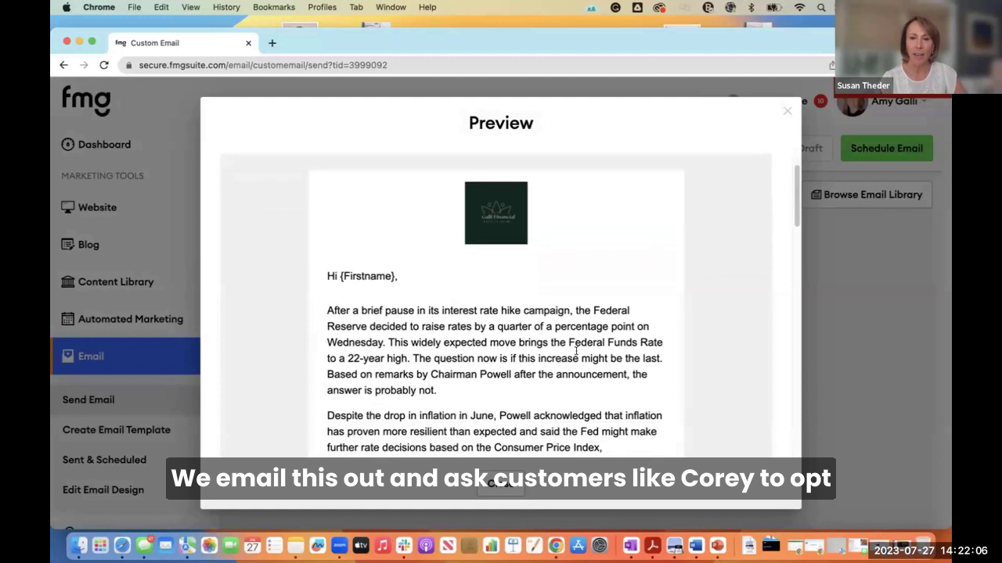
scroll(576, 352, "down", 1)
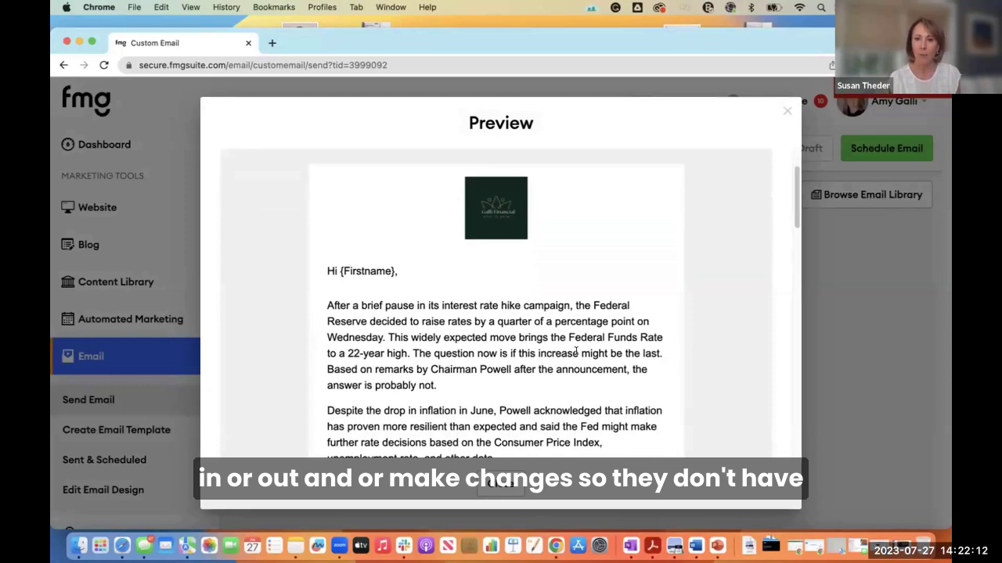
scroll(577, 352, "down", 5)
scroll(576, 352, "down", 15)
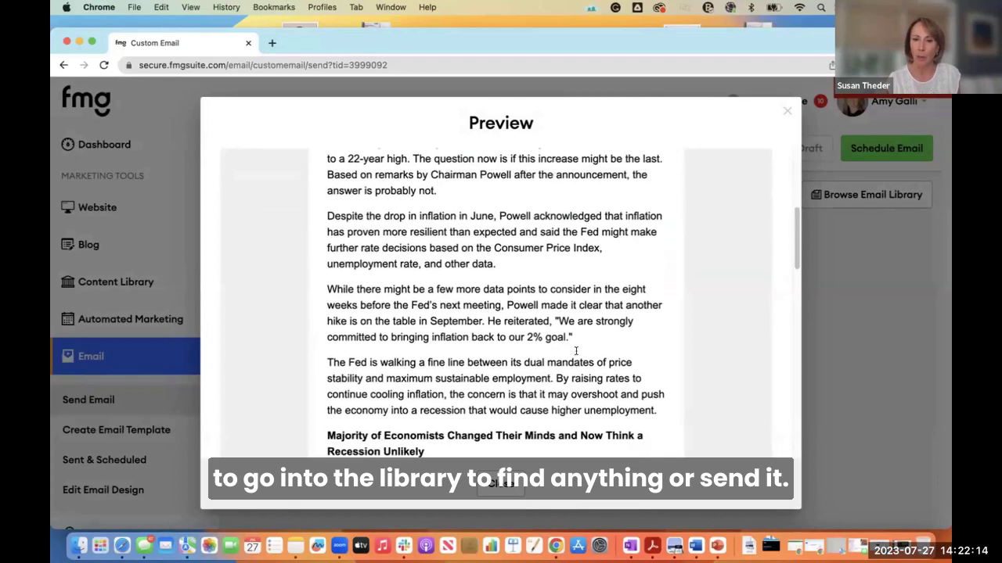
scroll(576, 352, "down", 11)
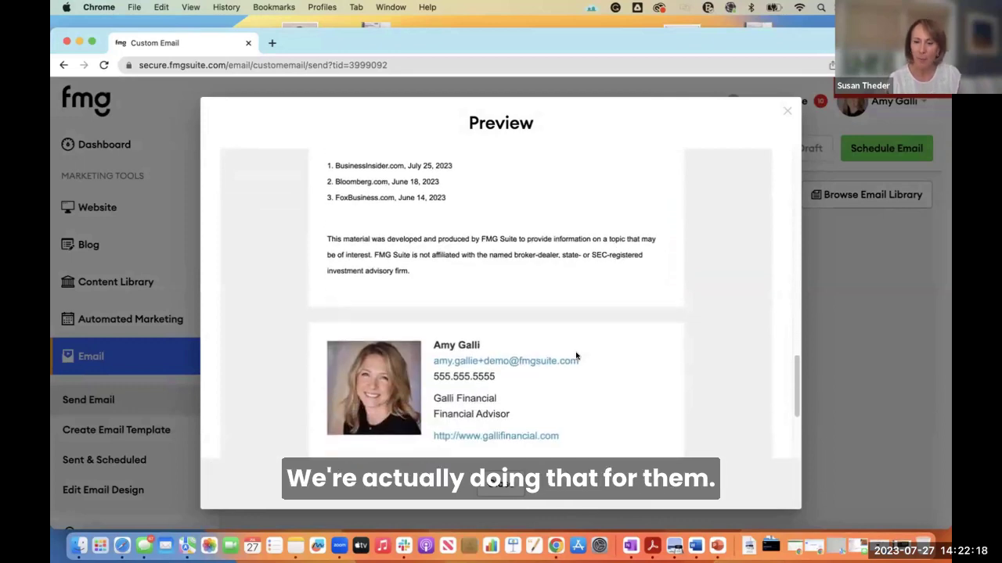
scroll(576, 356, "up", 2)
scroll(576, 356, "down", 4)
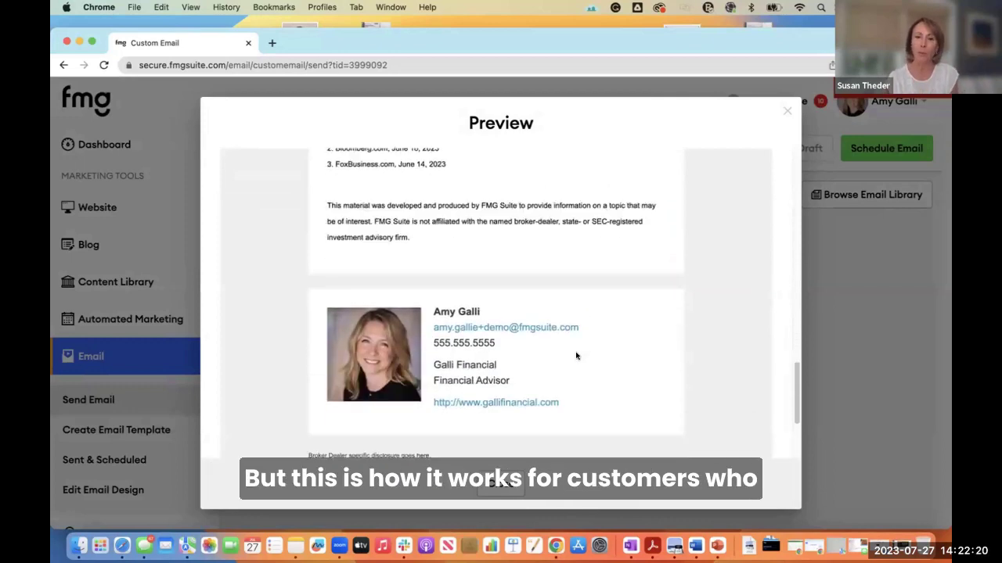
scroll(576, 356, "down", 1)
scroll(594, 347, "up", 15)
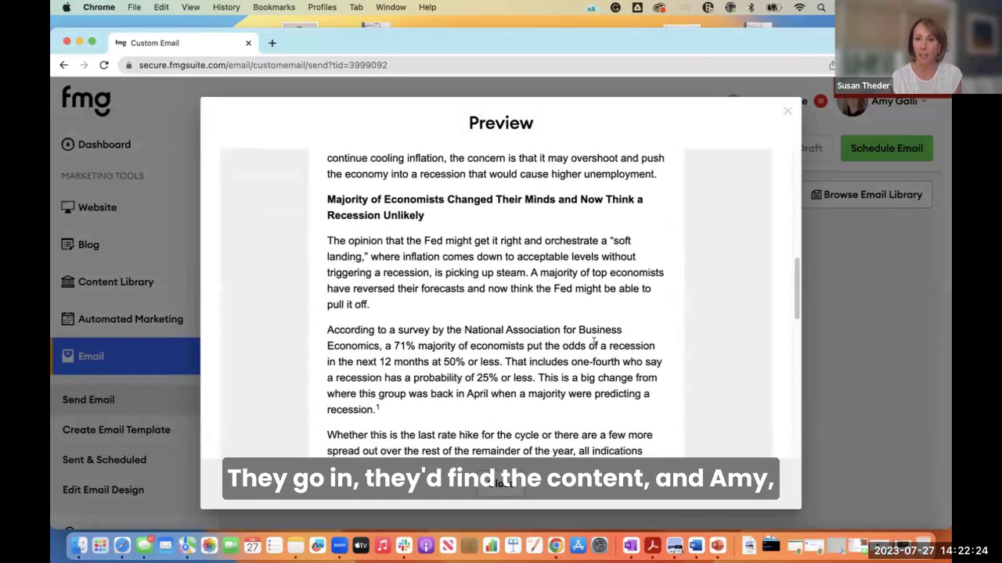
scroll(593, 341, "up", 10)
scroll(594, 341, "up", 1)
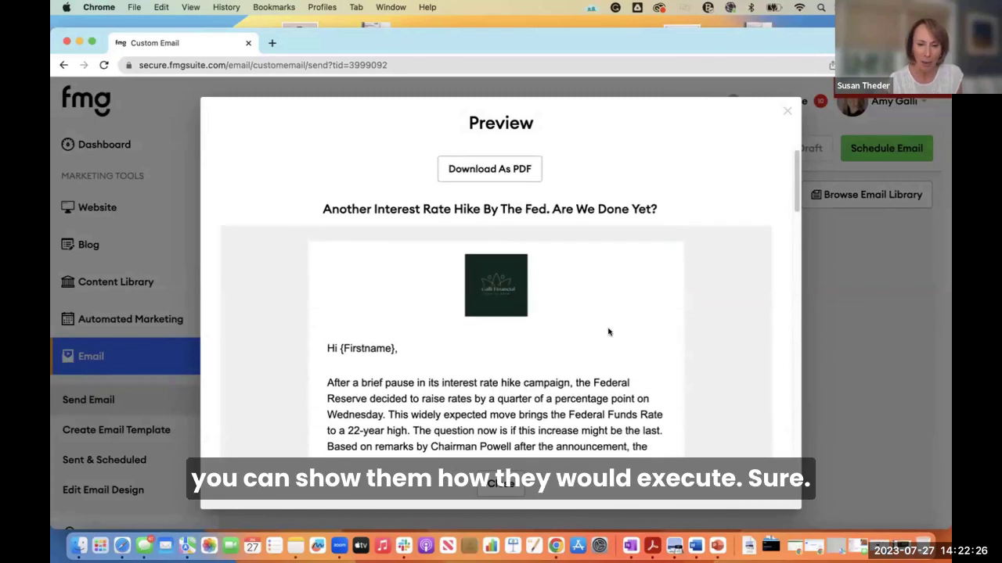
left_click(783, 110)
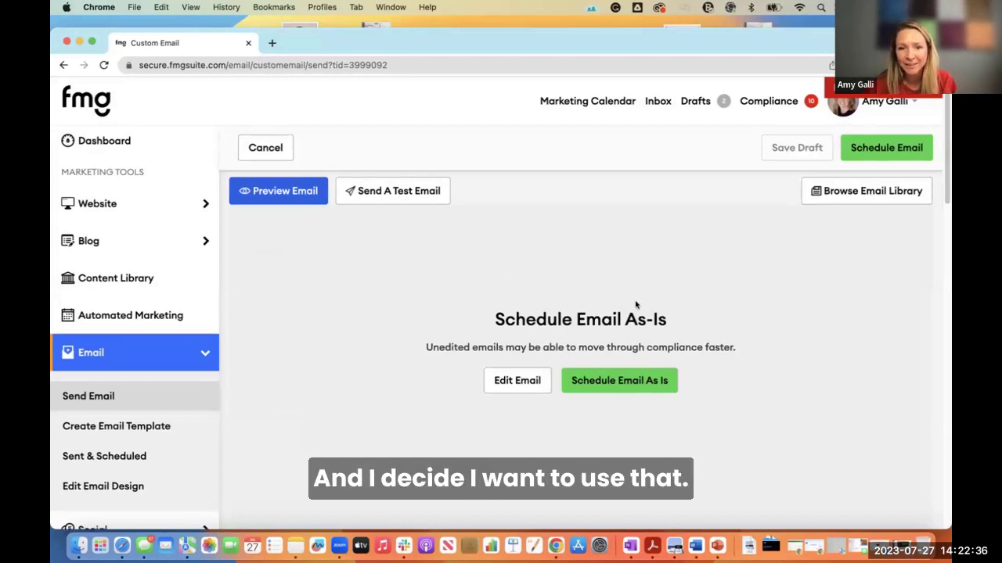
Step: Open the email for editing and delete its opening sentence from "After a brief pause" through "Wednesday"
scroll(529, 281, "down", 5)
left_click(510, 249)
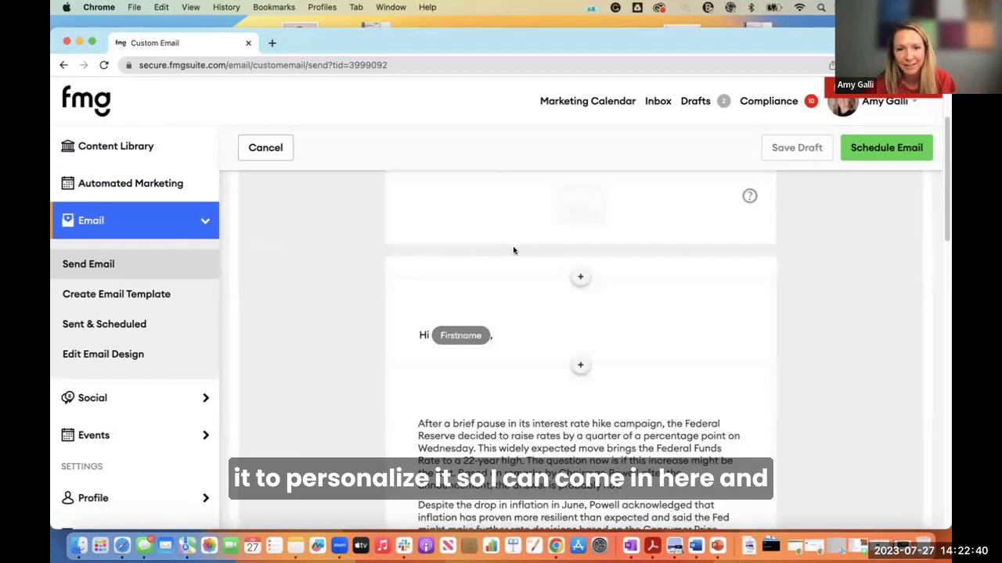
scroll(668, 361, "down", 1)
scroll(667, 360, "down", 4)
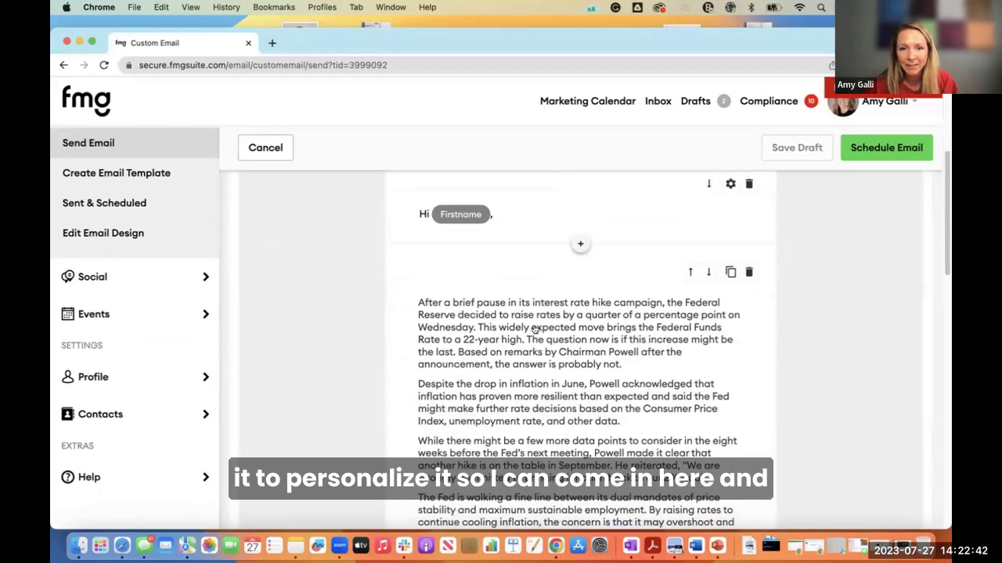
left_click(662, 326)
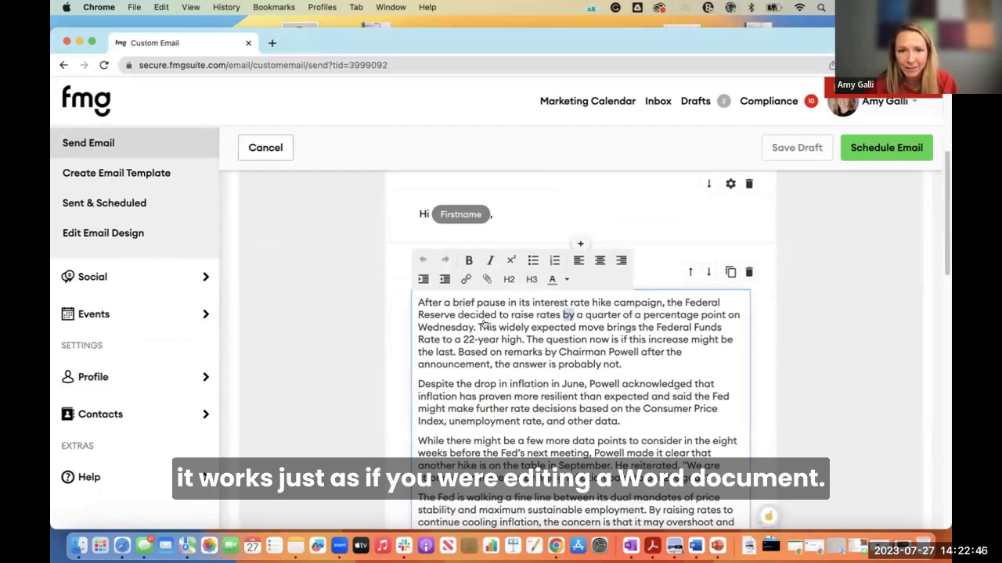
left_click_drag(475, 326, 415, 301)
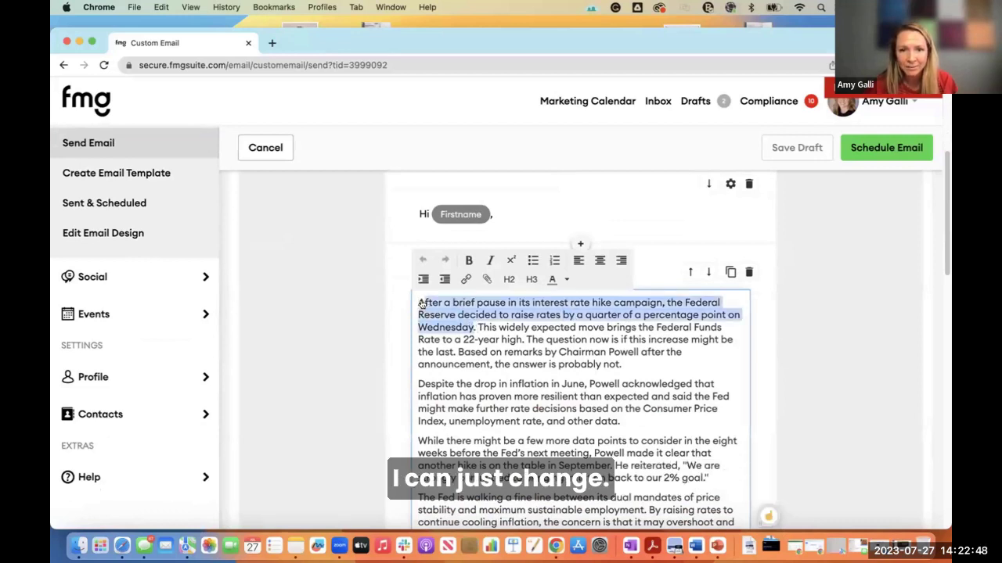
key("BackSpace")
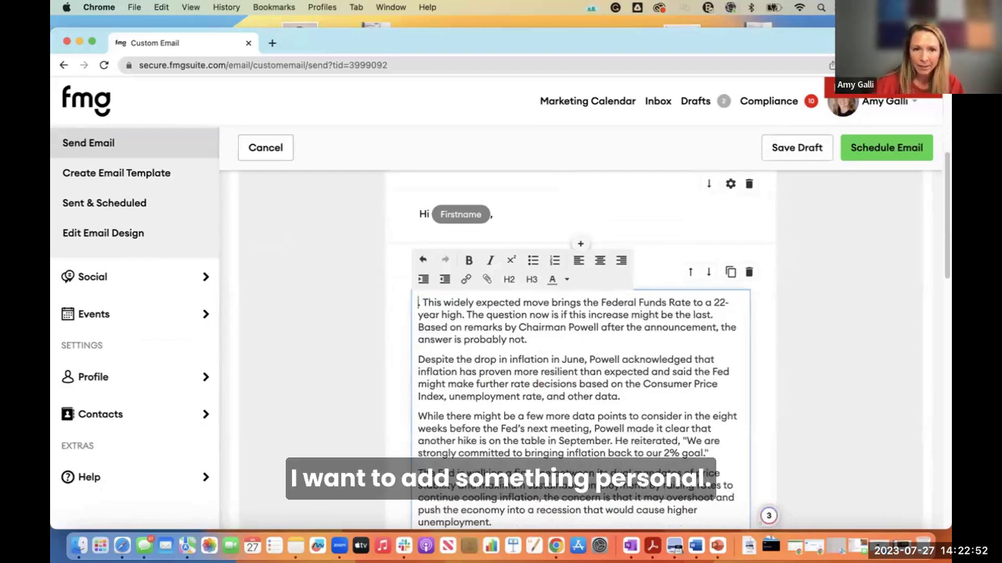
Step: Start scheduling the edited email and review the contact groups offered as its audience
scroll(619, 383, "down", 5)
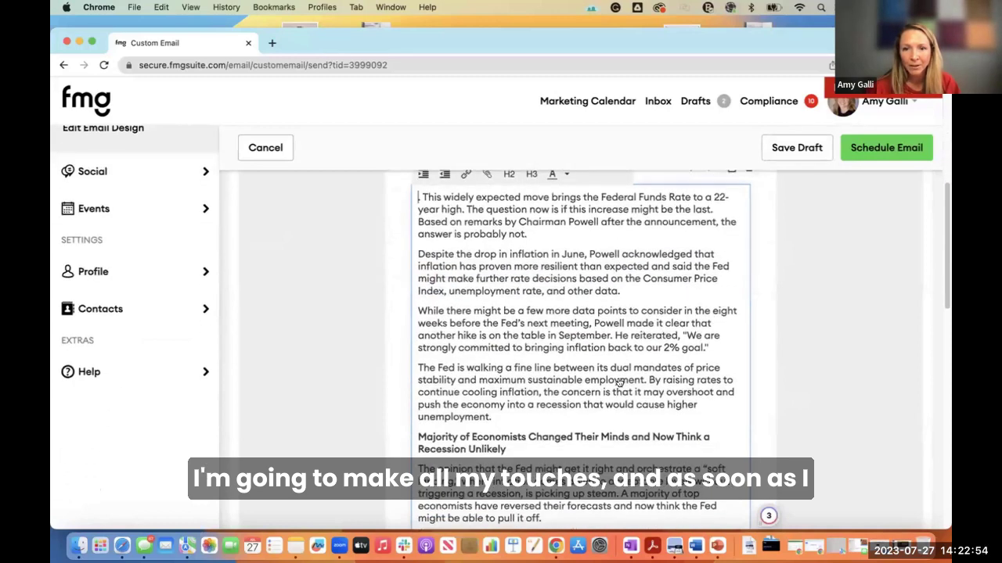
scroll(619, 383, "down", 15)
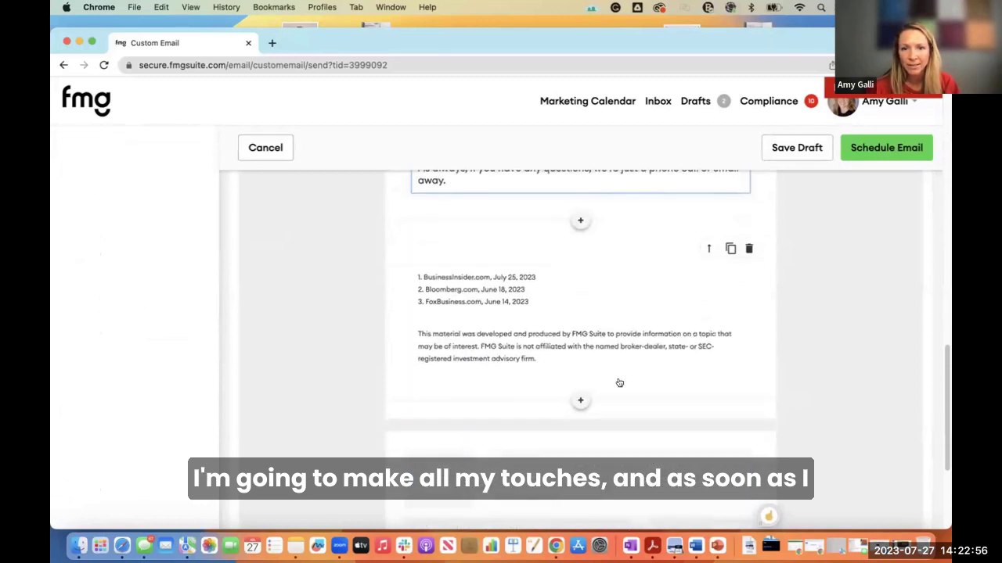
scroll(619, 377, "down", 2)
scroll(619, 376, "up", 3)
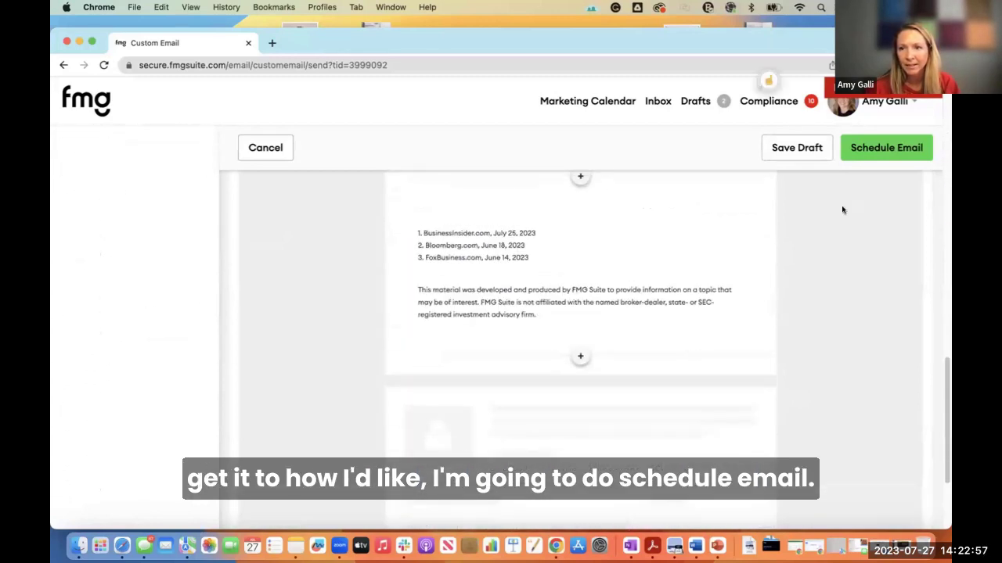
left_click(875, 151)
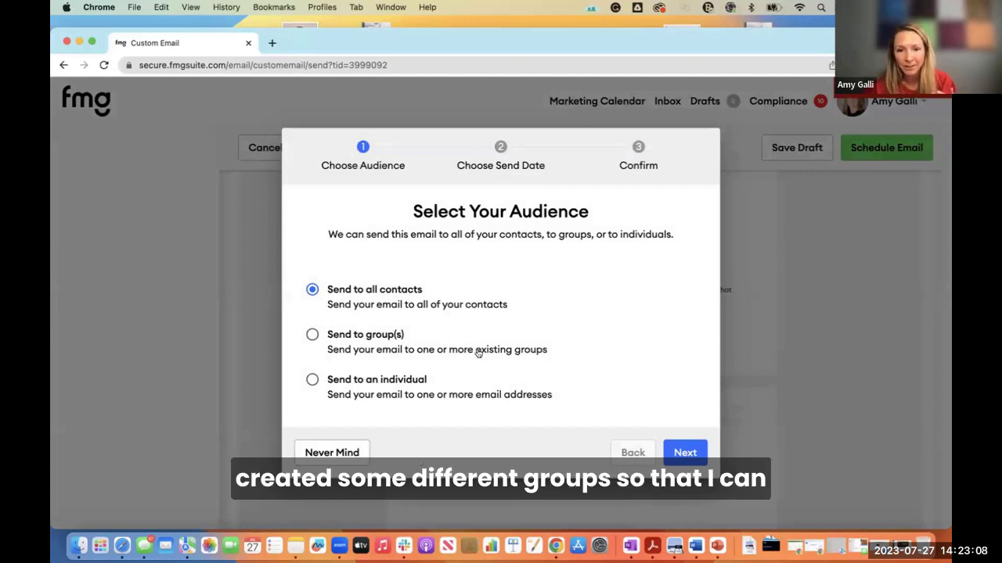
left_click(312, 334)
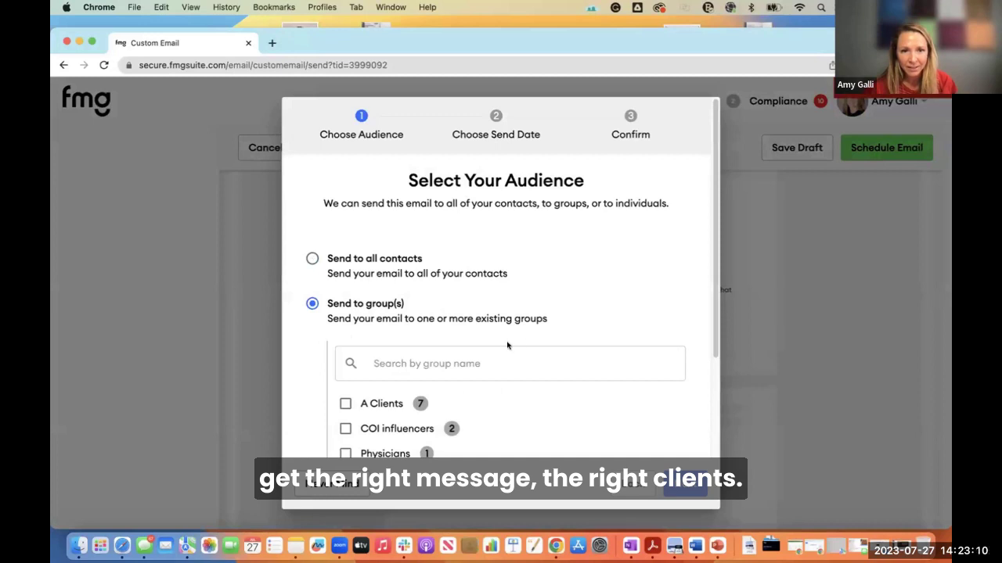
scroll(509, 347, "down", 4)
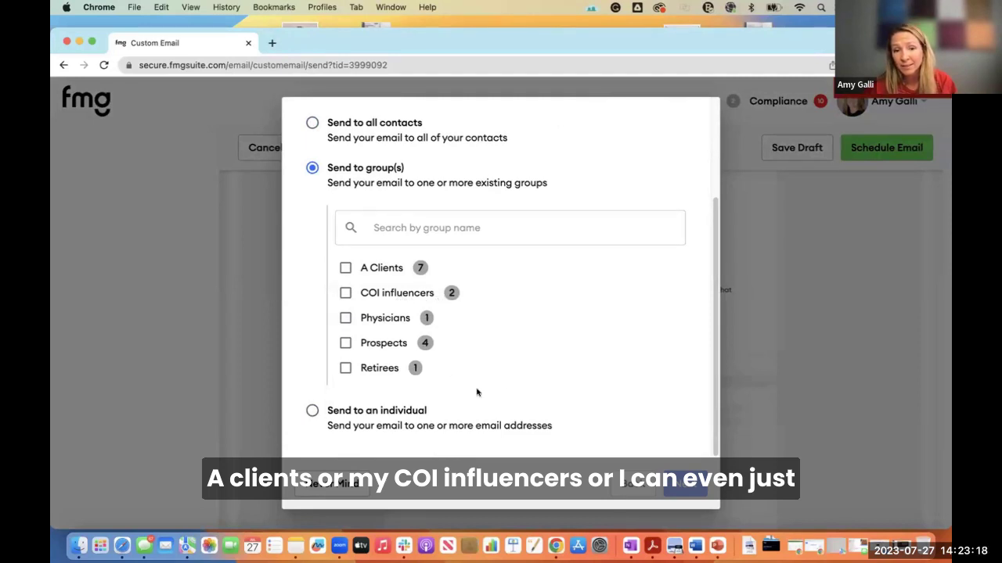
scroll(506, 381, "up", 3)
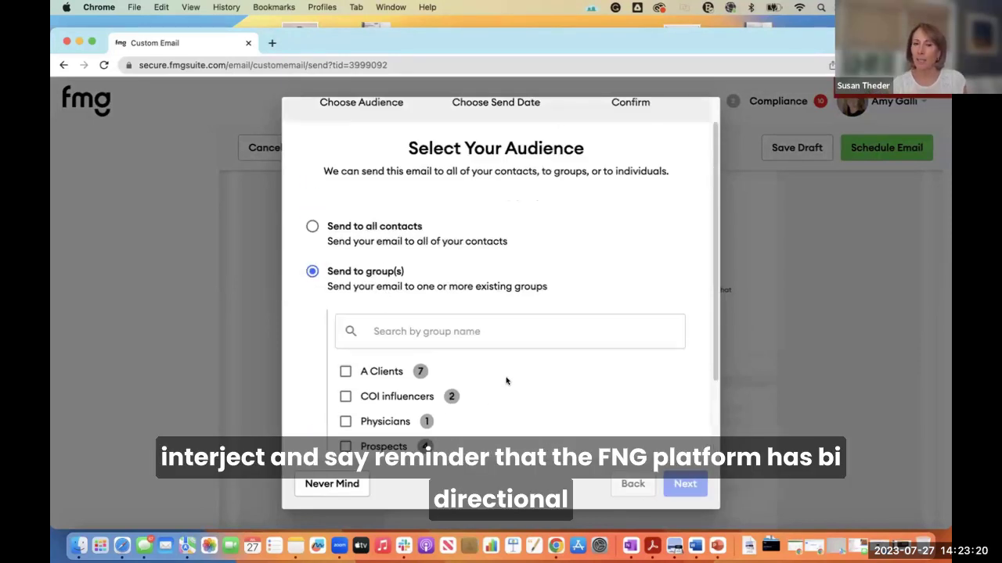
Step: Set the audience to all contacts and the send date to ASAP, continuing to the confirmation details
left_click(311, 227)
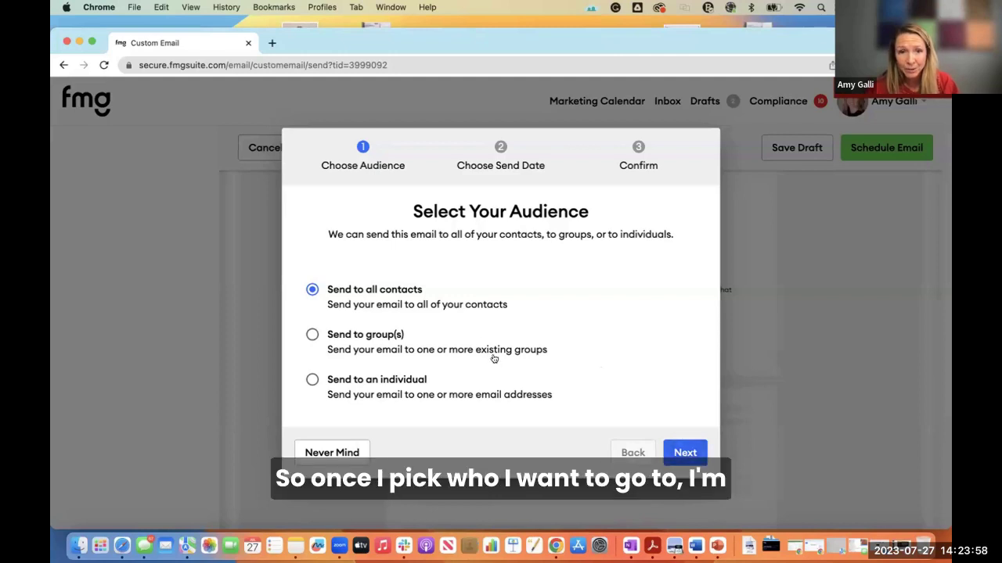
left_click(685, 452)
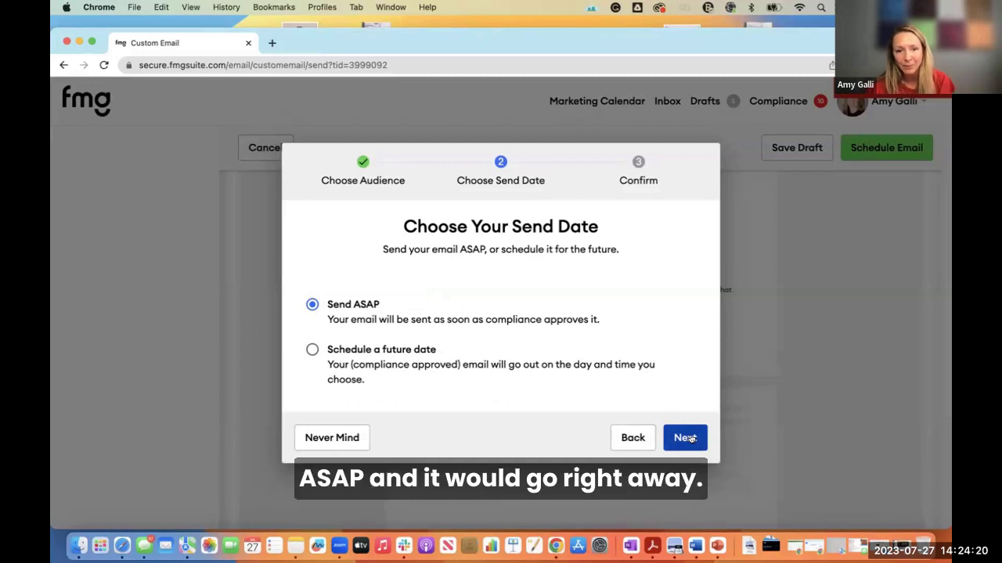
left_click(685, 438)
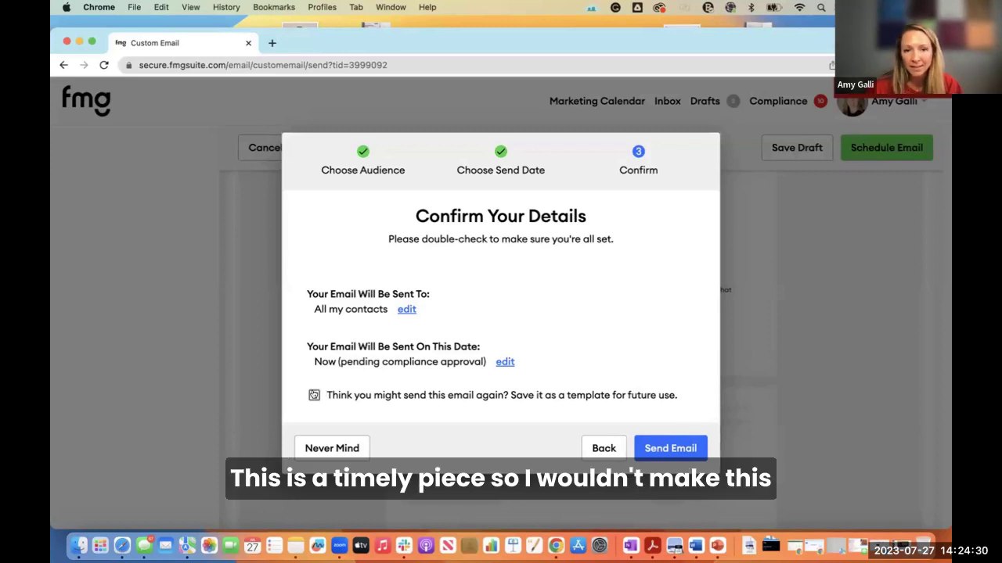
Step: Enable saving the email as a template for future use, and dismiss the request to cancel the send
left_click(314, 395)
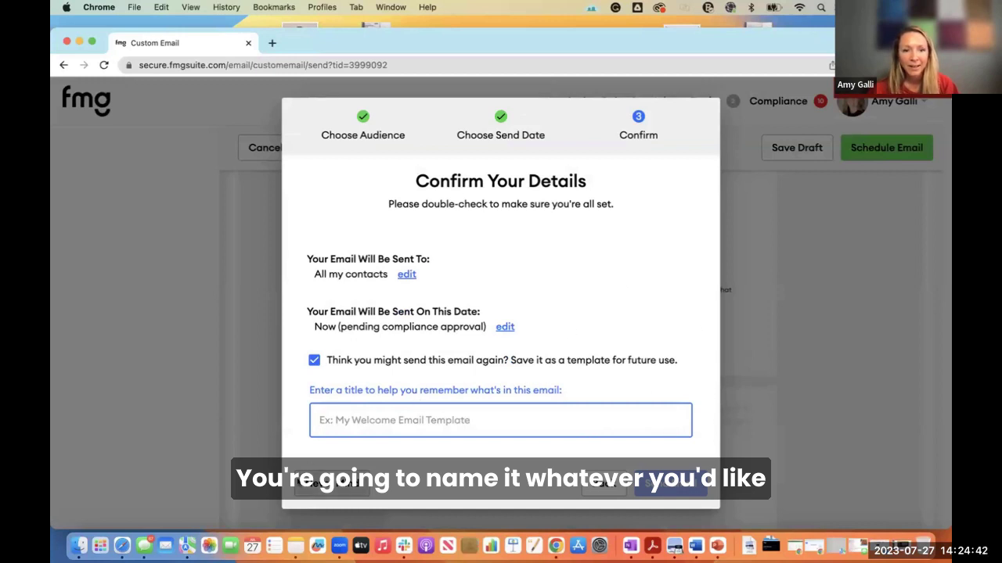
left_click(298, 125)
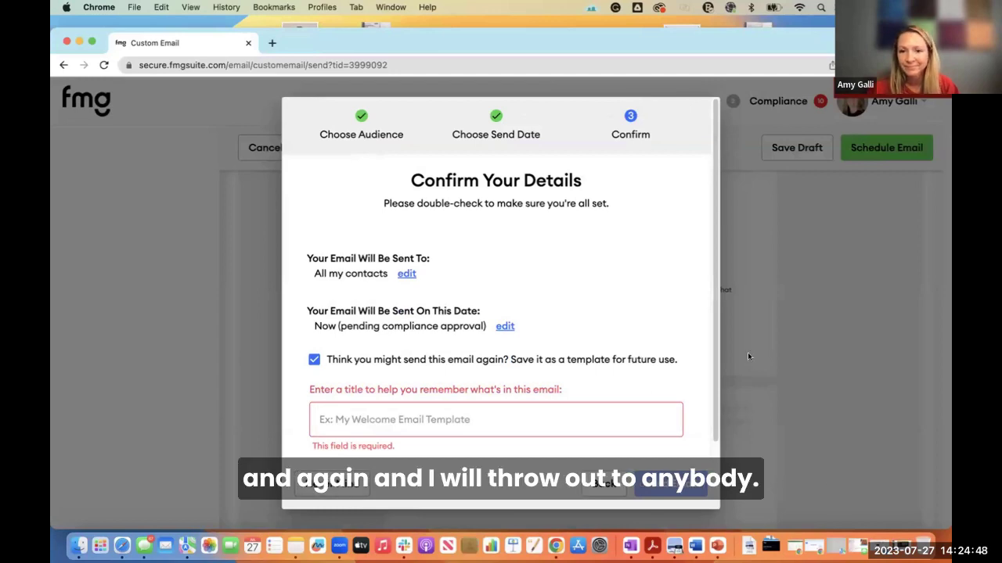
left_click(352, 484)
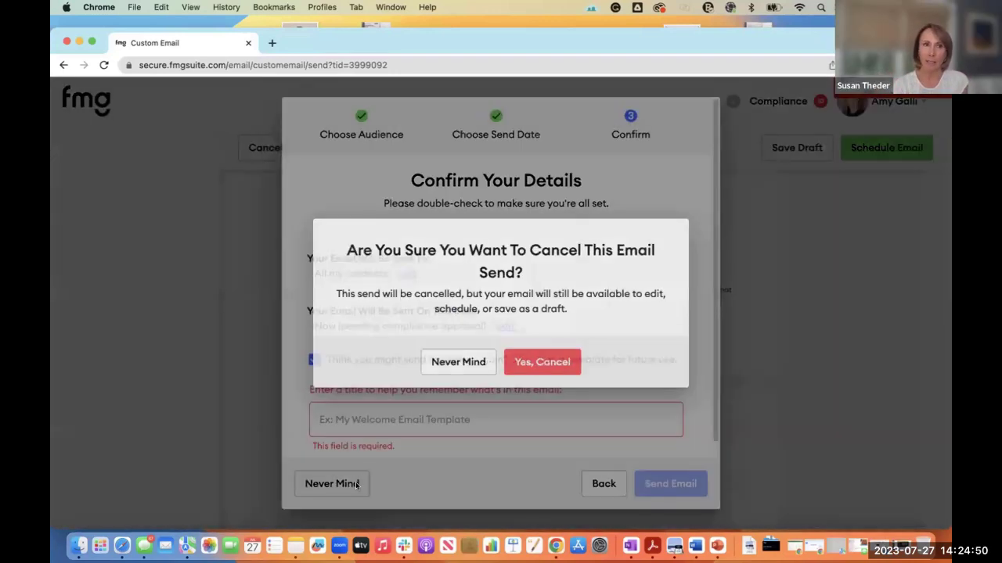
left_click(458, 362)
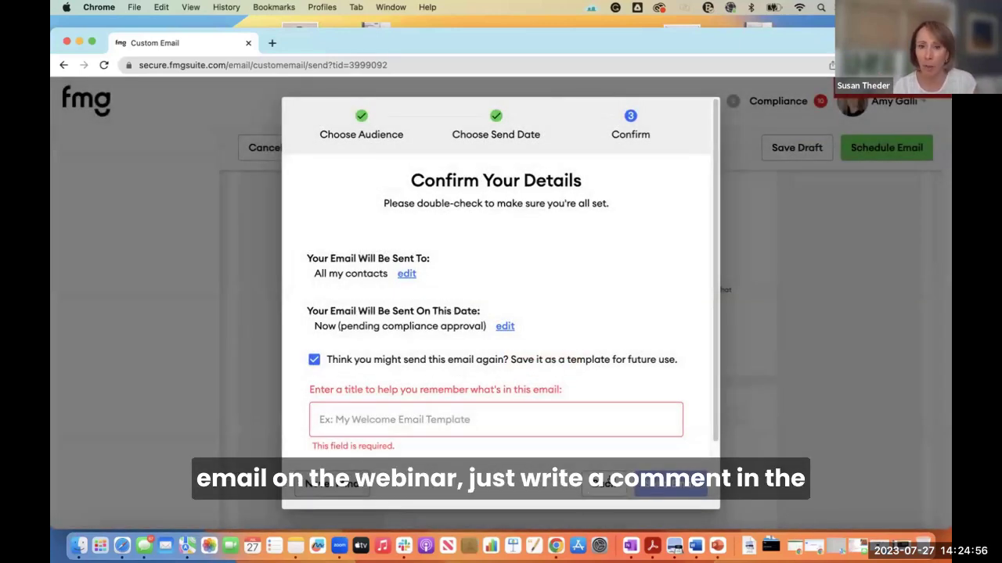
Step: Turn off saving the email as a template, send it to all contacts and close the send confirmation
left_click(314, 359)
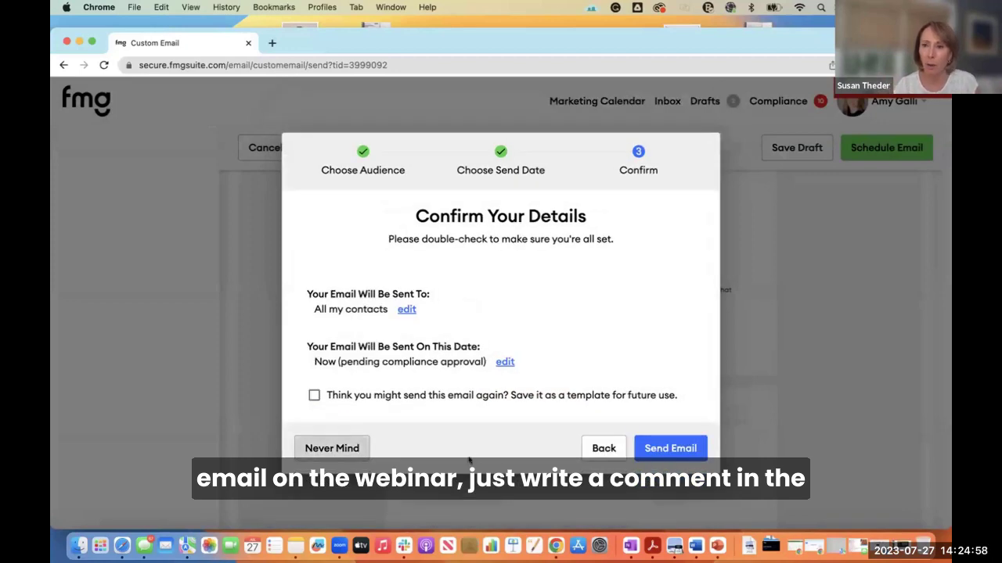
left_click(684, 452)
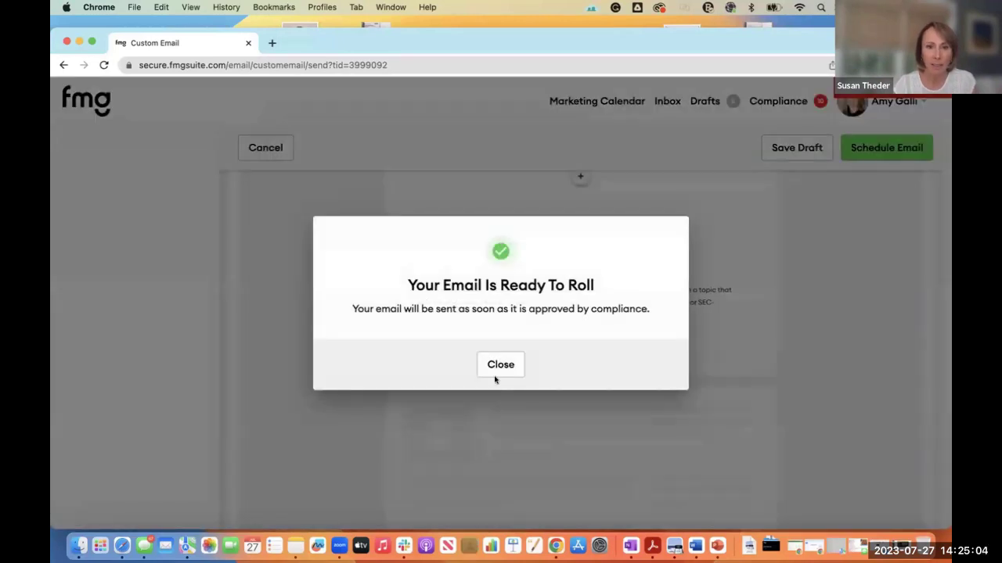
left_click(493, 370)
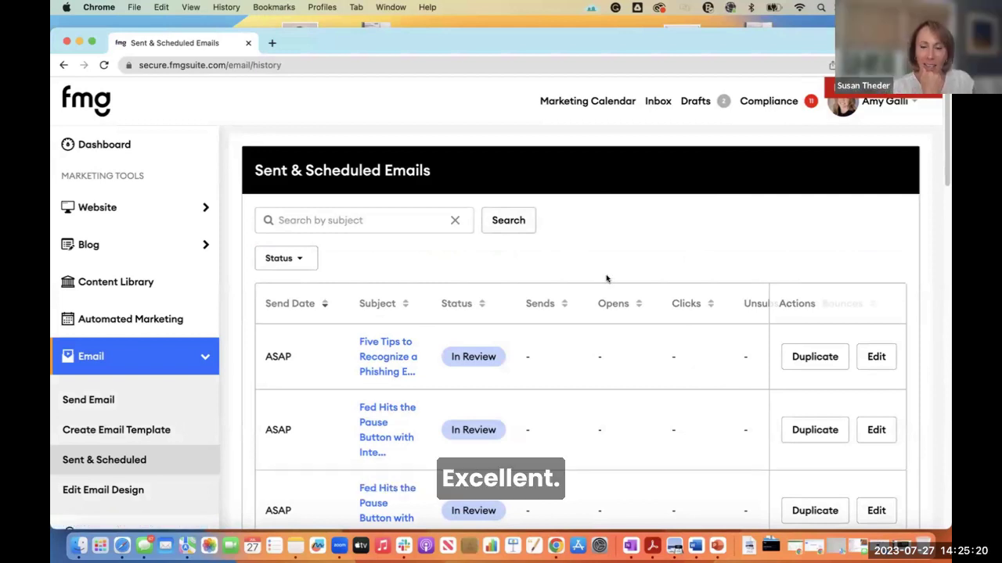
Step: Open the Exclusive Content collection in the content library and browse its listed items
left_click(114, 283)
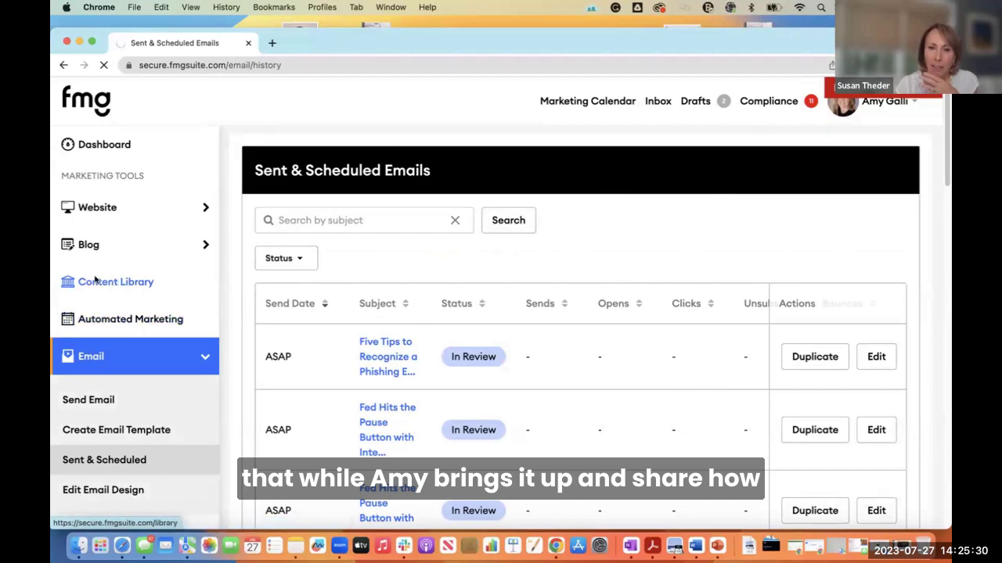
scroll(392, 301, "down", 5)
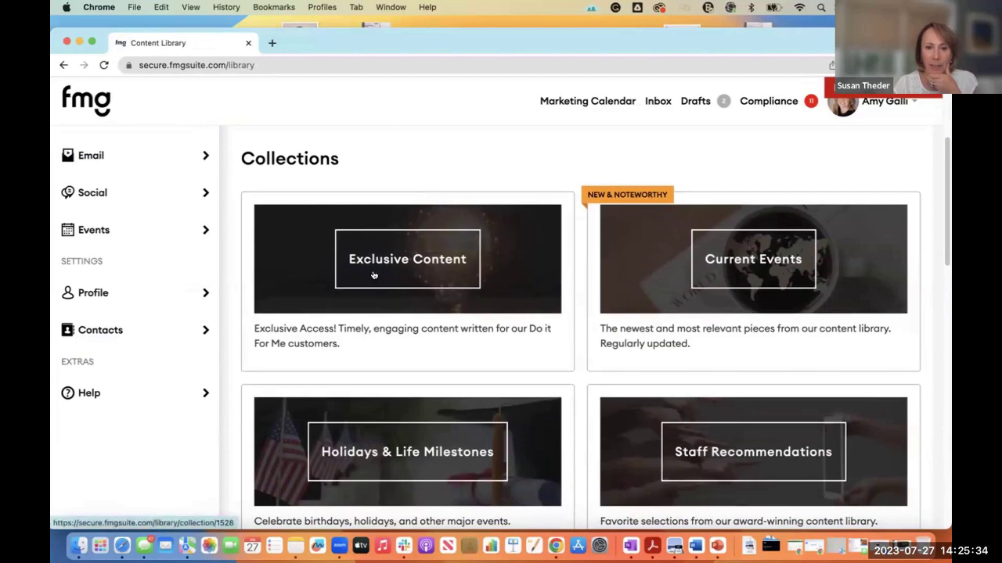
left_click(375, 279)
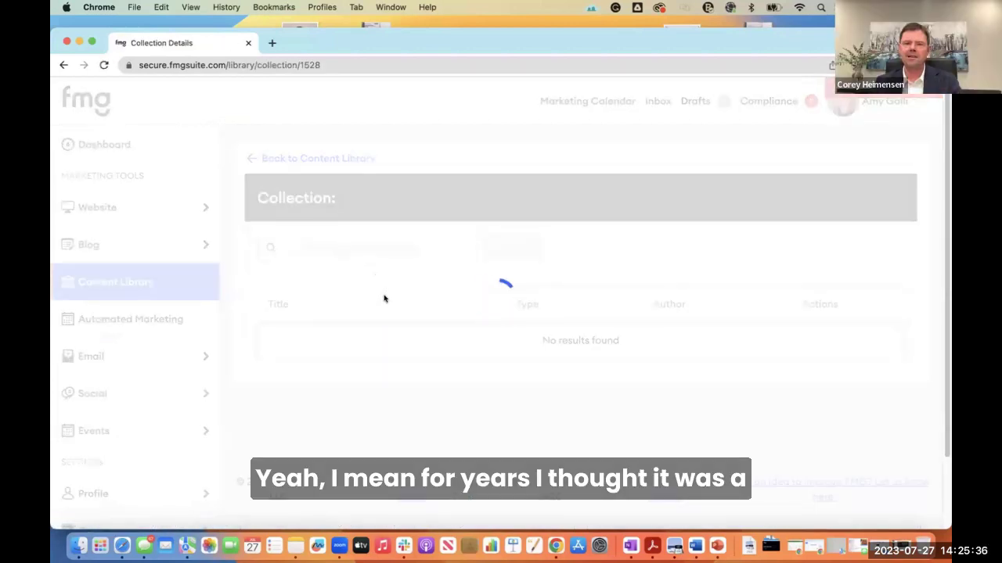
scroll(386, 300, "down", 9)
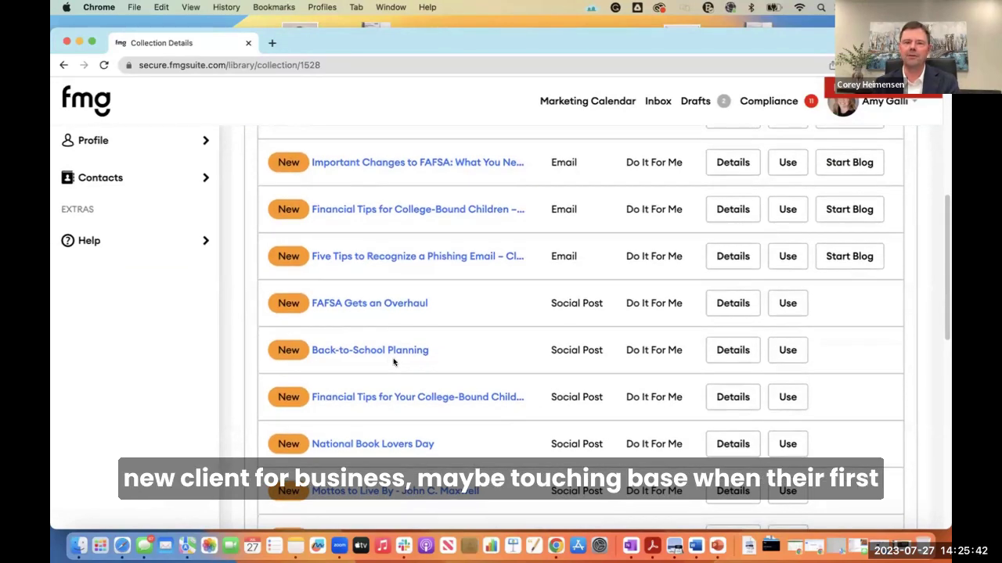
scroll(407, 368, "up", 6)
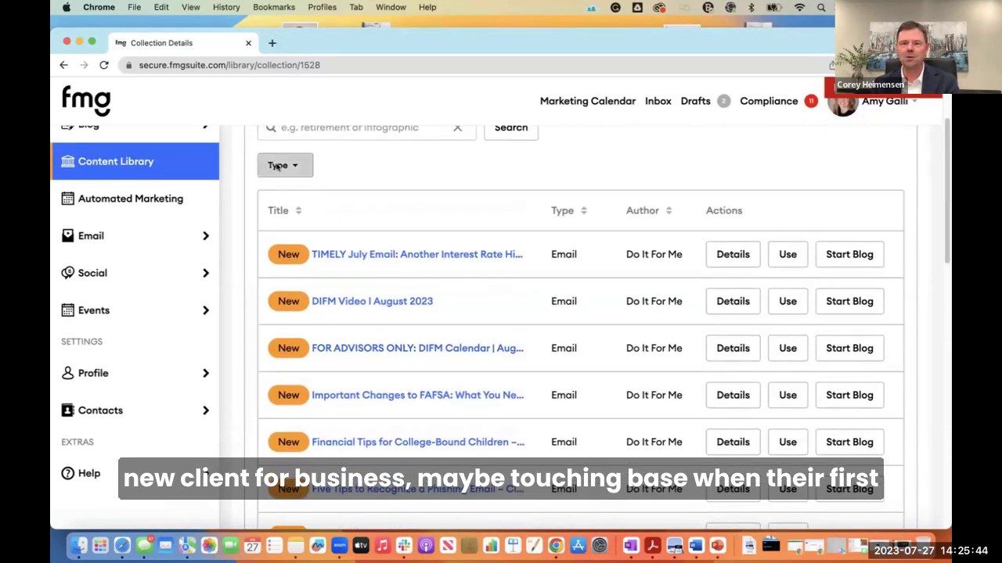
Step: Filter the collection to the Email Sequence type and choose to use the New Client Welcome Email Sequence
left_click(282, 164)
left_click(274, 223)
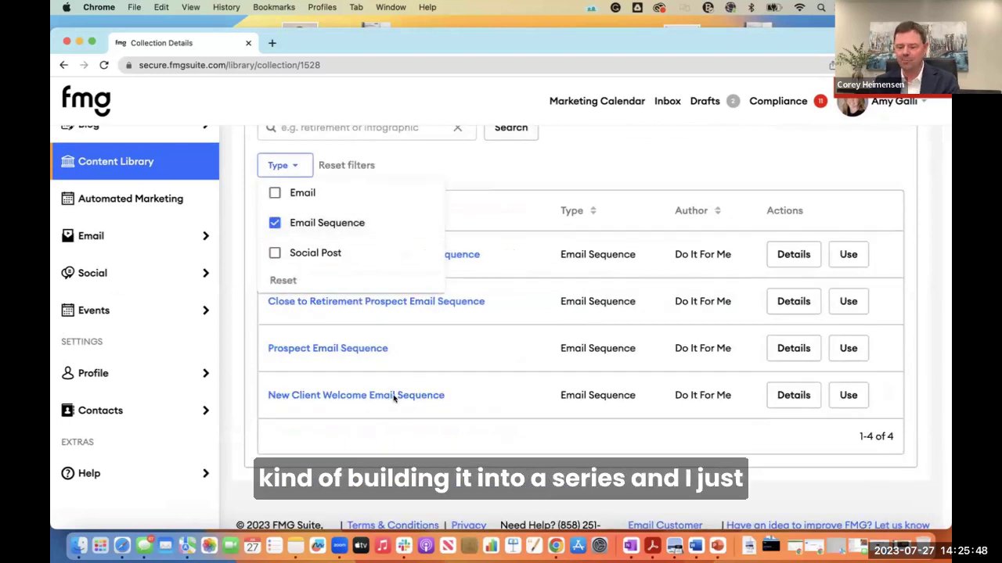
left_click(850, 398)
left_click(850, 398)
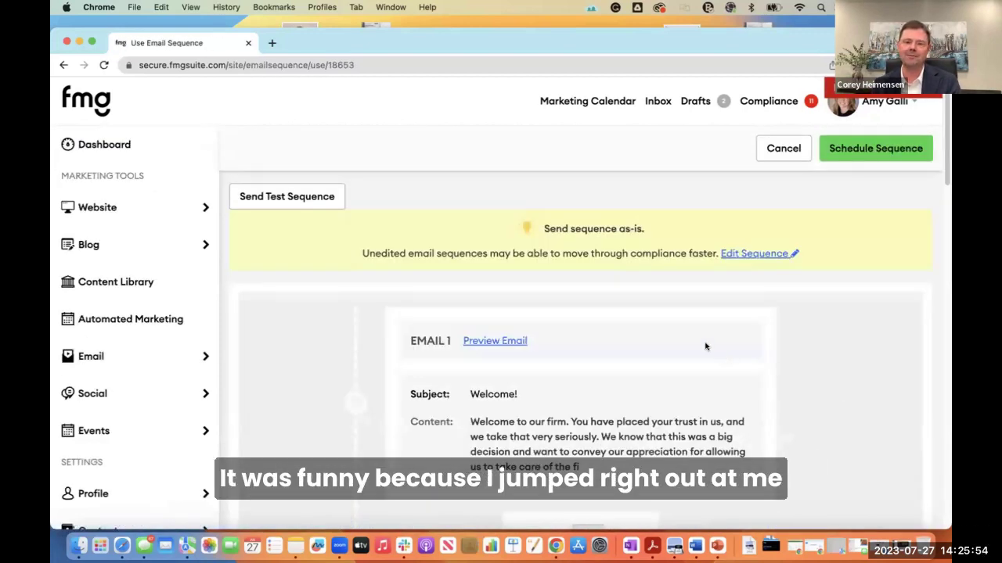
Step: Examine the subject, content and waiting period of each email in the welcome sequence, from Welcome! to Happy Anniversary!
scroll(705, 347, "down", 3)
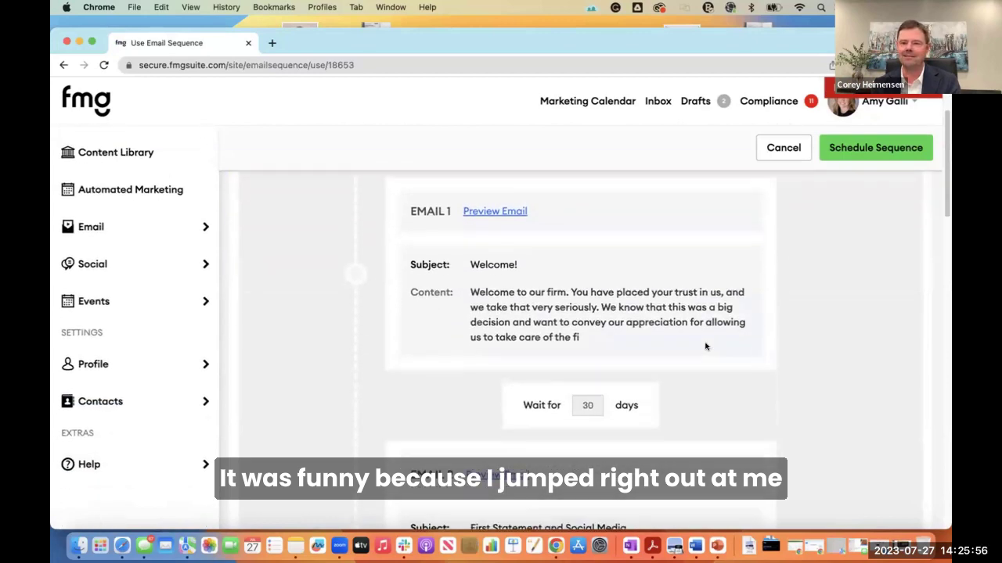
scroll(705, 347, "up", 3)
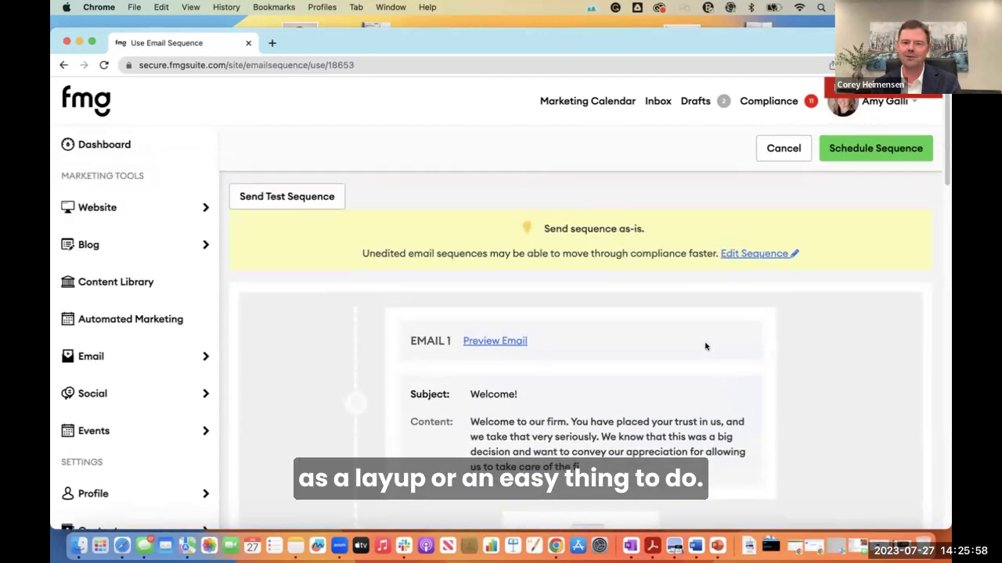
scroll(705, 346, "down", 3)
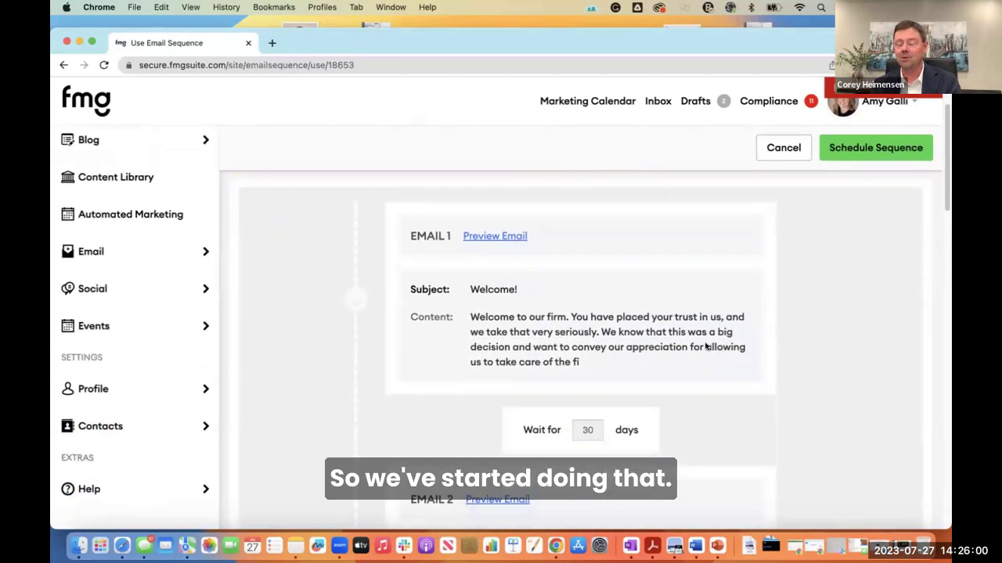
scroll(705, 344, "down", 2)
scroll(705, 347, "down", 2)
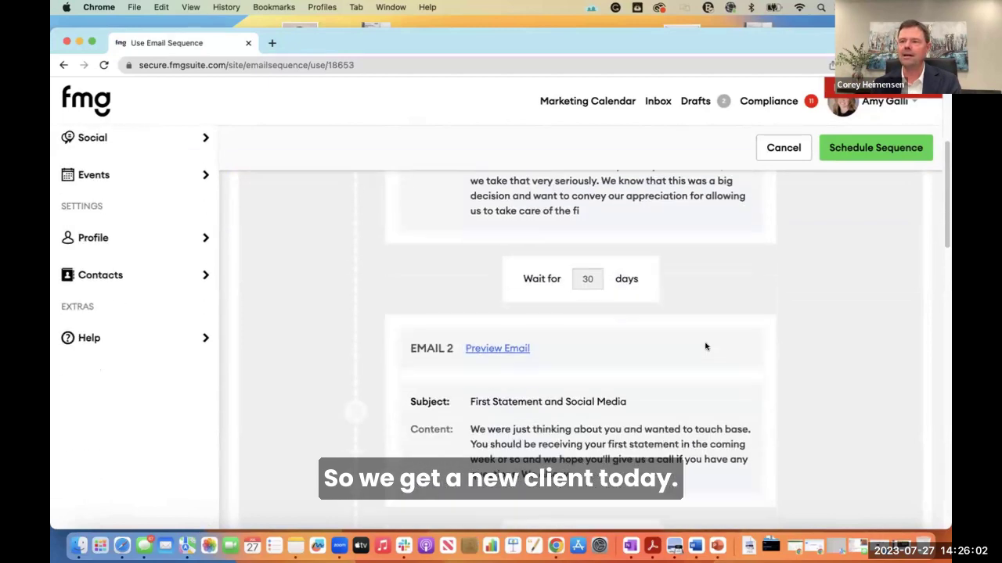
scroll(705, 347, "down", 2)
scroll(705, 347, "down", 1)
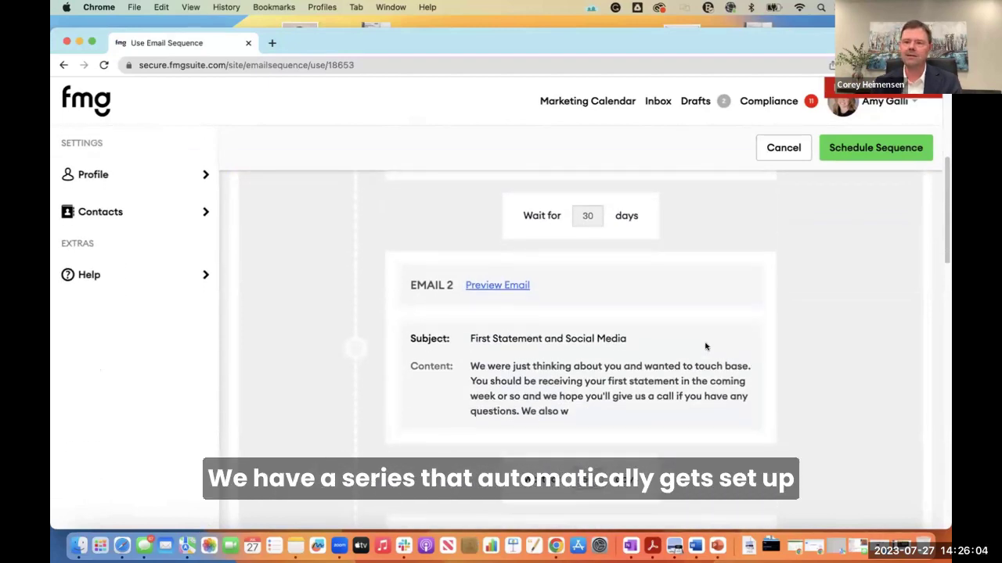
scroll(705, 347, "down", 2)
scroll(705, 347, "down", 2)
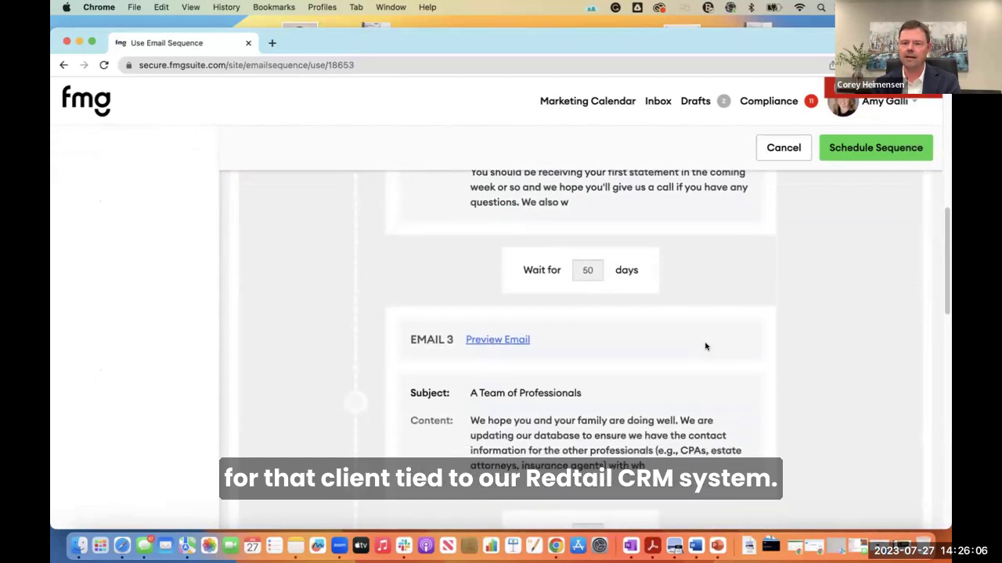
scroll(705, 347, "down", 1)
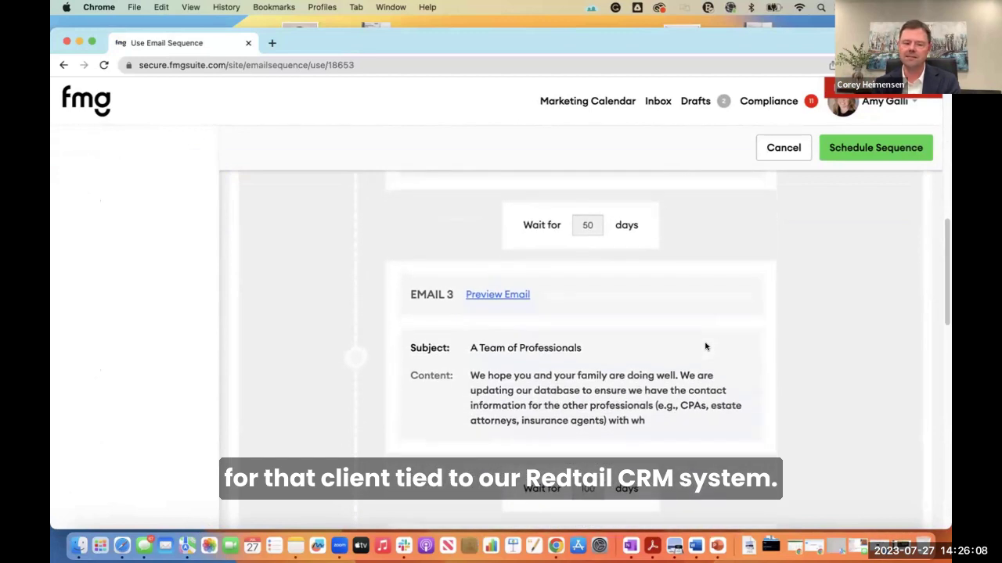
scroll(705, 346, "down", 2)
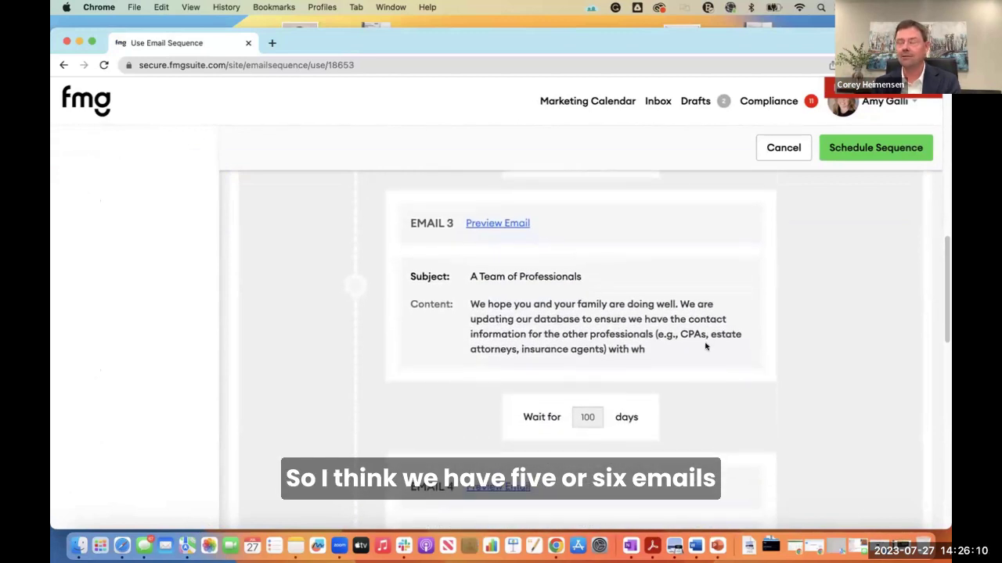
scroll(705, 347, "down", 8)
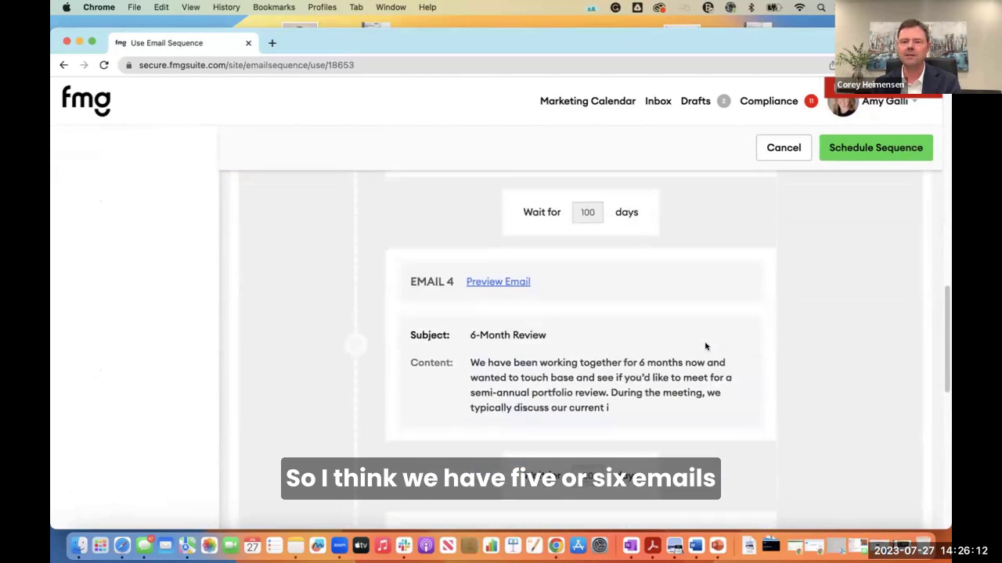
scroll(705, 347, "down", 6)
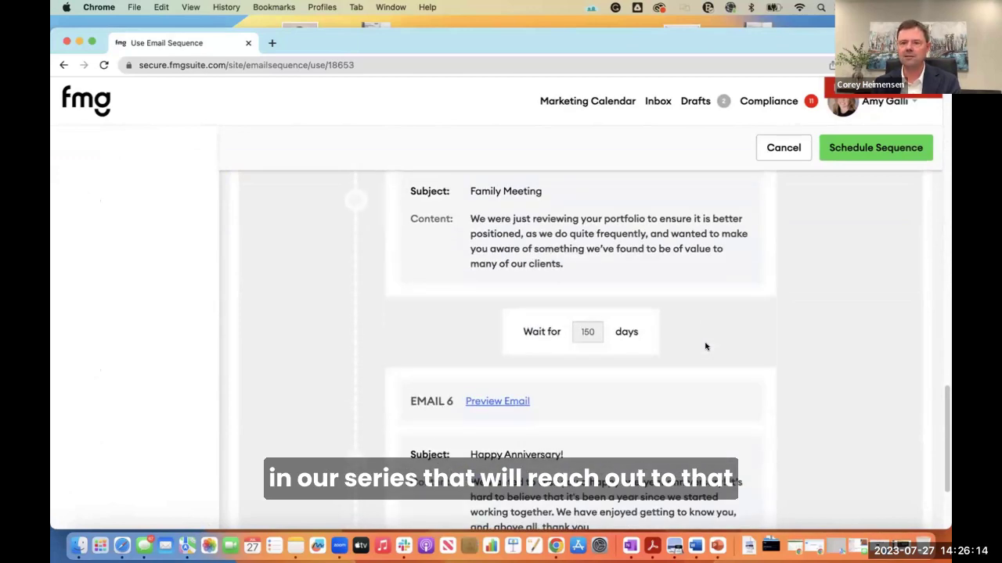
scroll(705, 347, "down", 2)
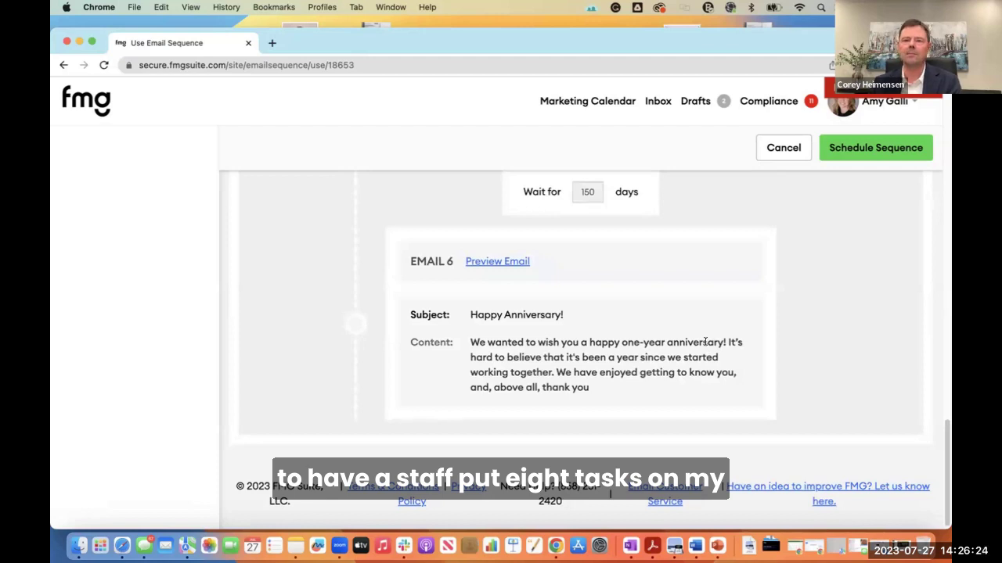
Step: Go back to the Family Meeting email, preview its full text from greeting to closing, and close the preview
scroll(705, 342, "up", 1)
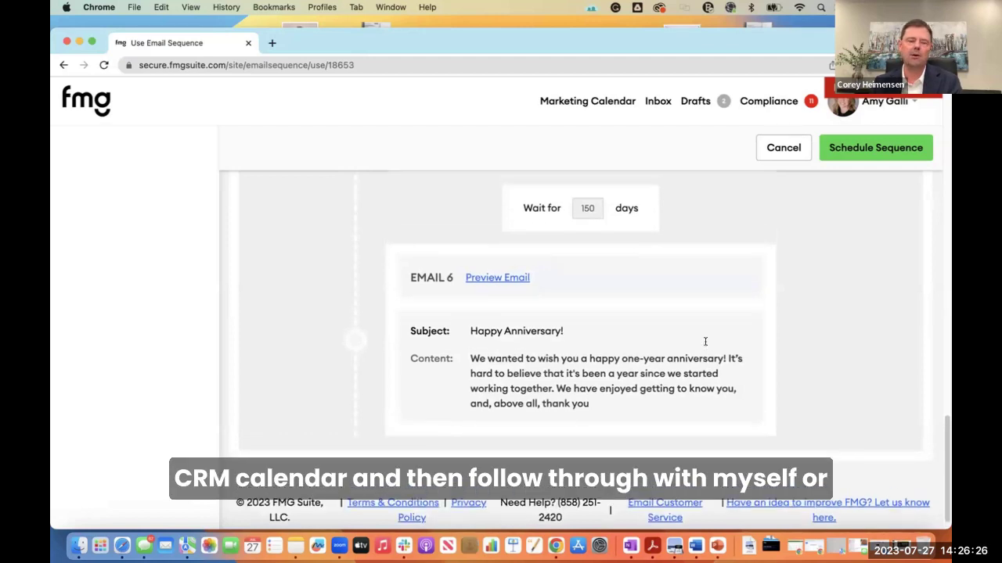
scroll(702, 344, "up", 1)
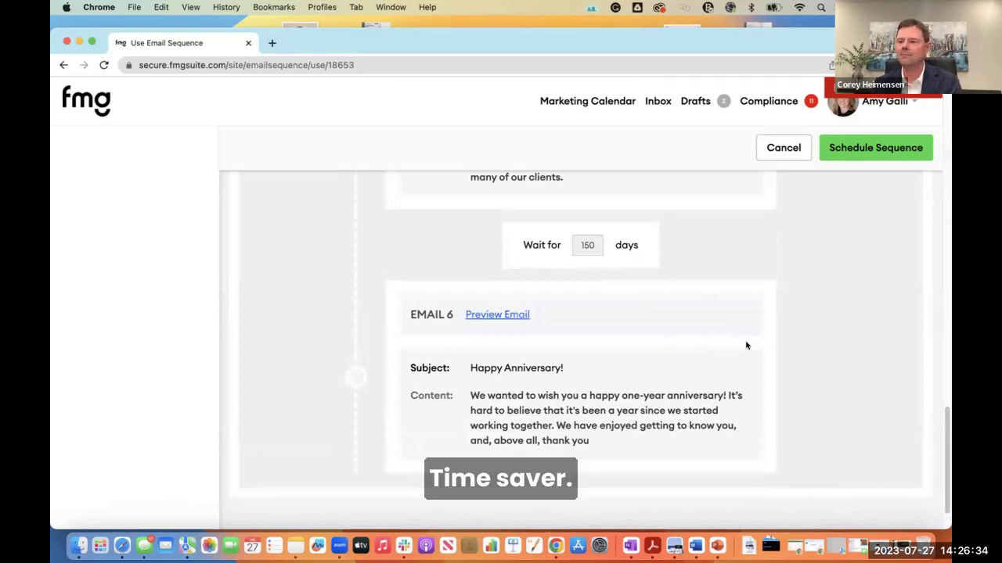
scroll(745, 346, "up", 1)
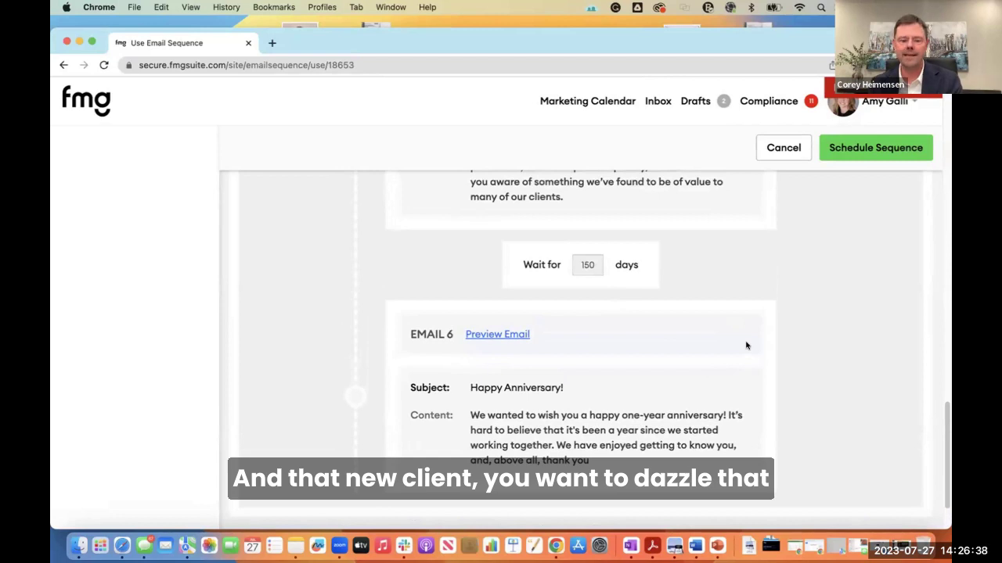
scroll(745, 346, "up", 5)
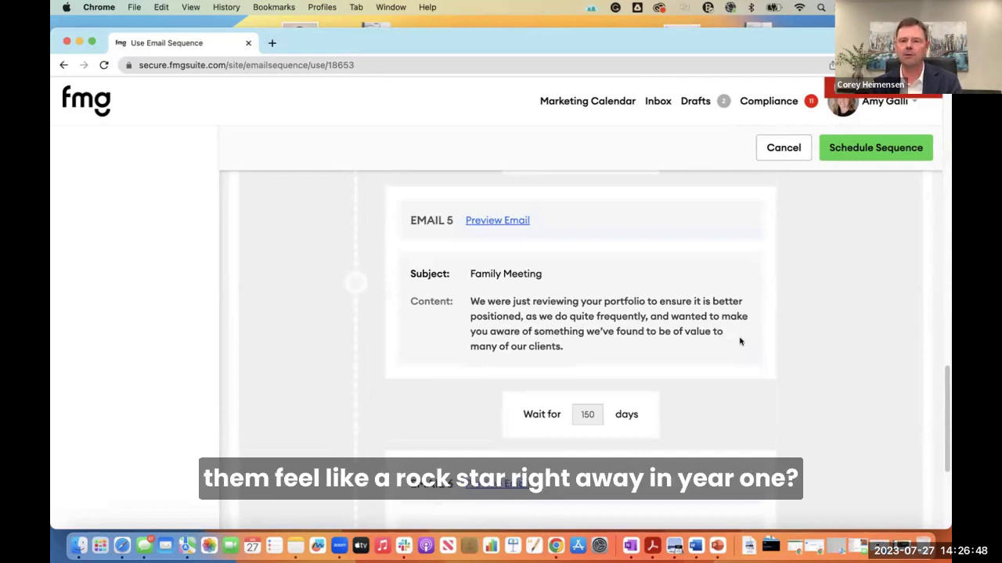
scroll(740, 341, "up", 2)
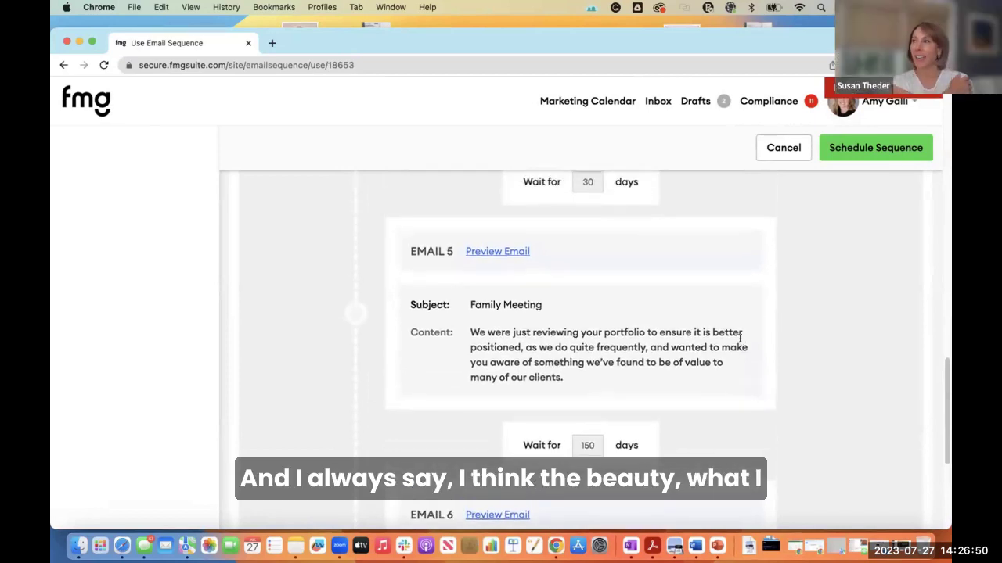
scroll(740, 338, "up", 2)
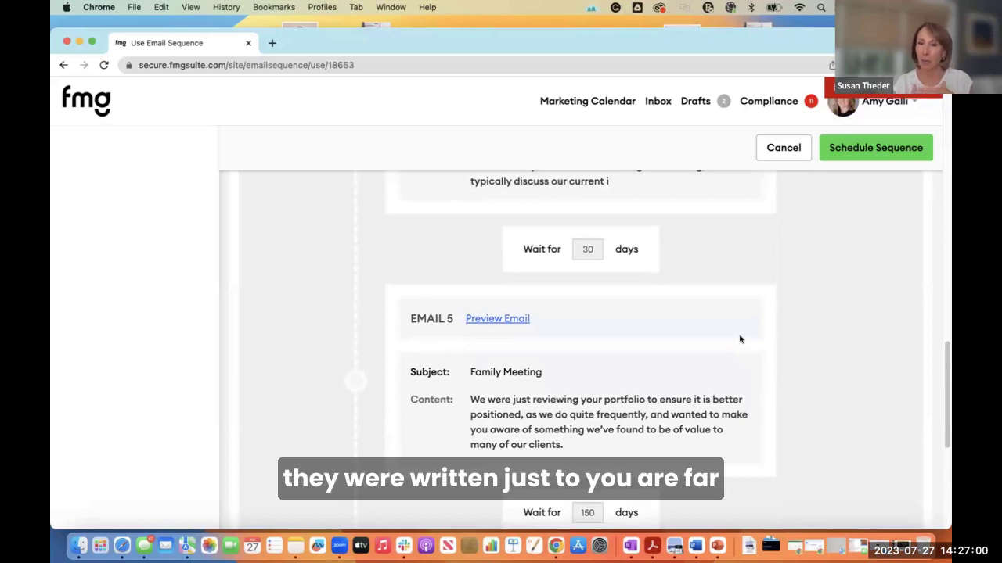
left_click(472, 320)
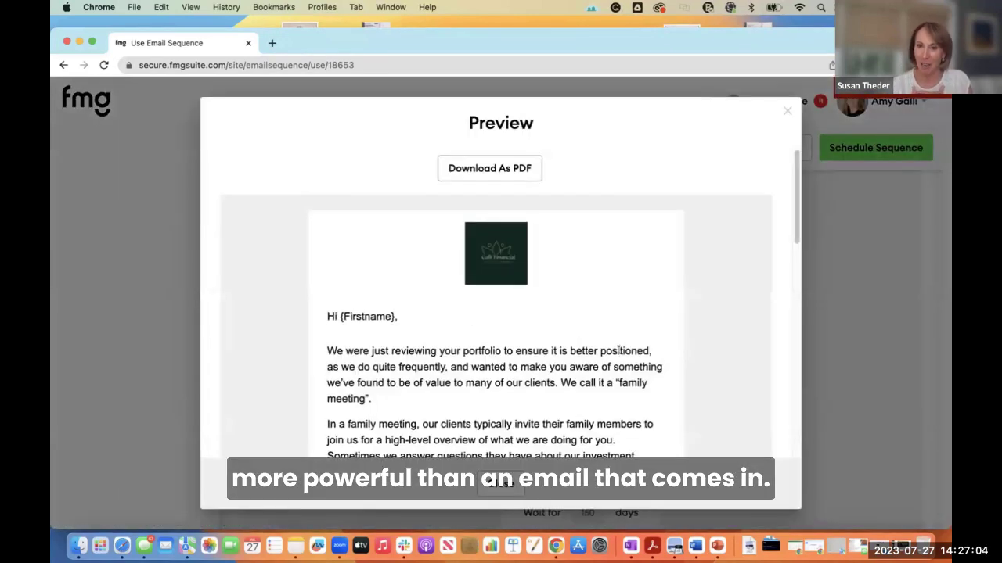
scroll(618, 350, "down", 3)
scroll(618, 351, "down", 1)
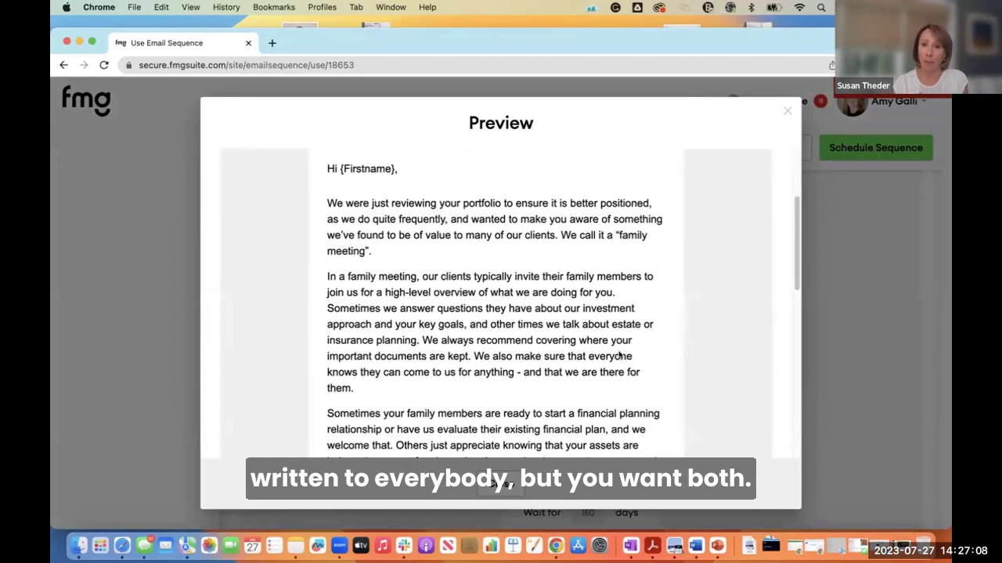
scroll(618, 355, "down", 3)
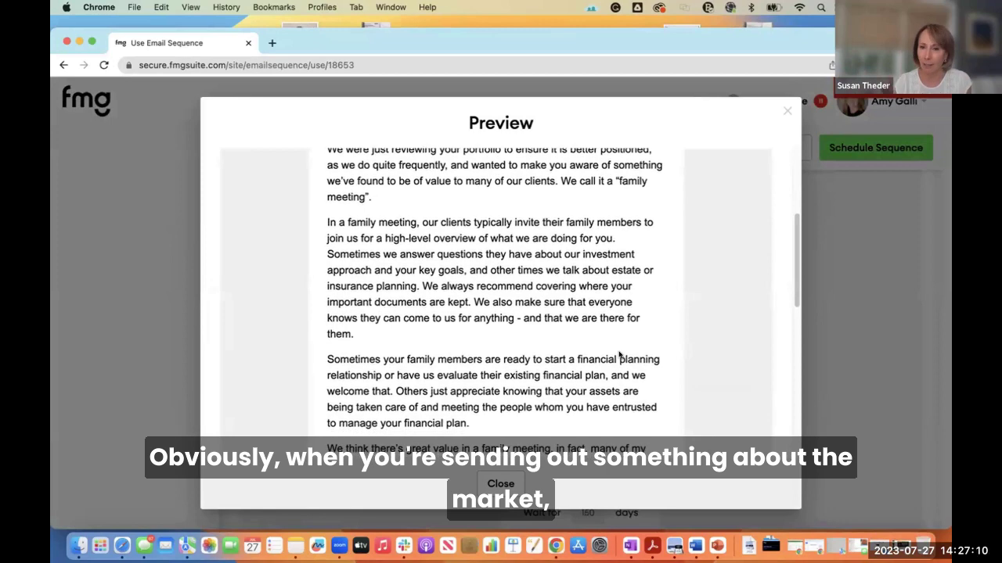
scroll(618, 354, "down", 4)
scroll(618, 354, "down", 3)
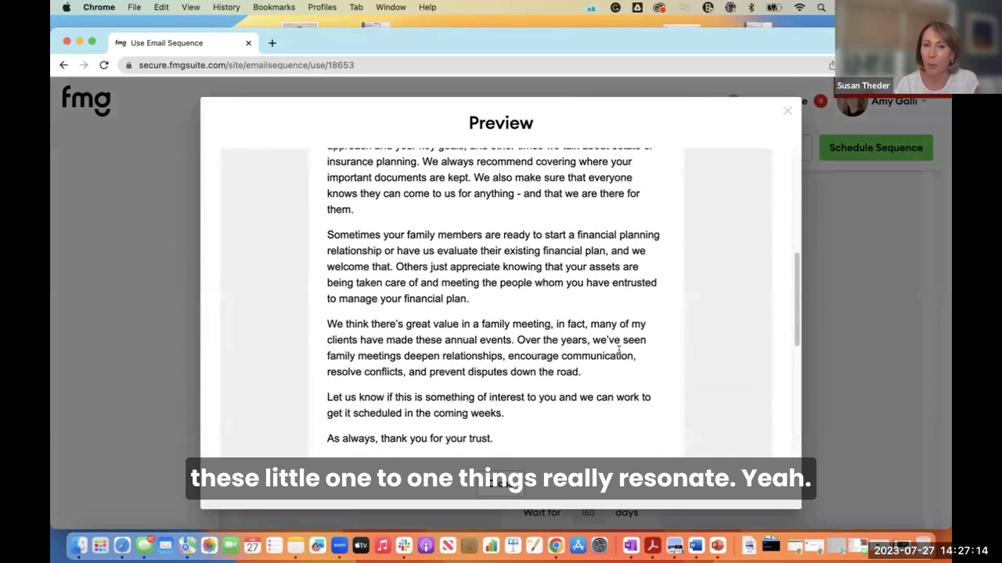
scroll(618, 355, "down", 3)
scroll(619, 354, "up", 8)
scroll(618, 354, "up", 10)
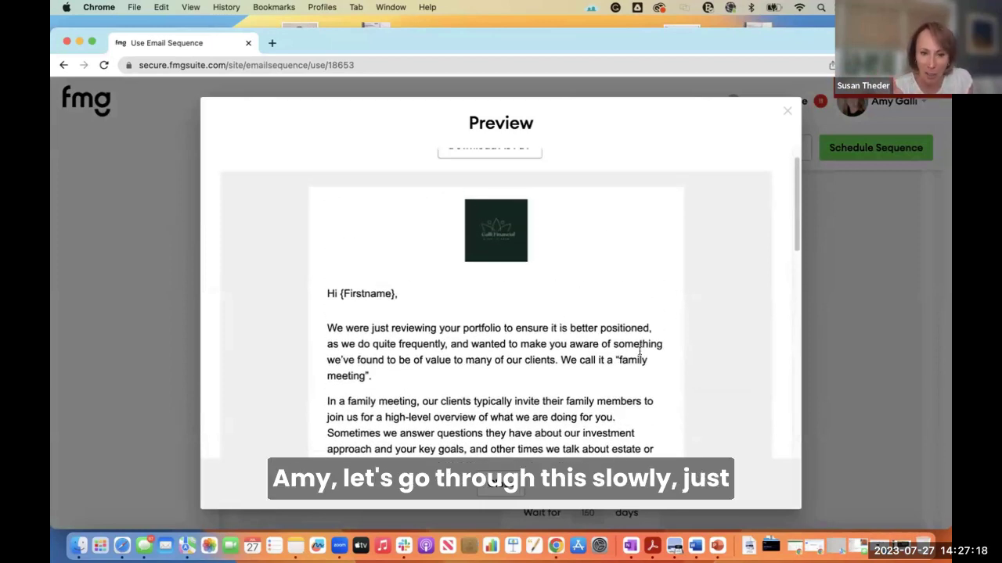
left_click(784, 111)
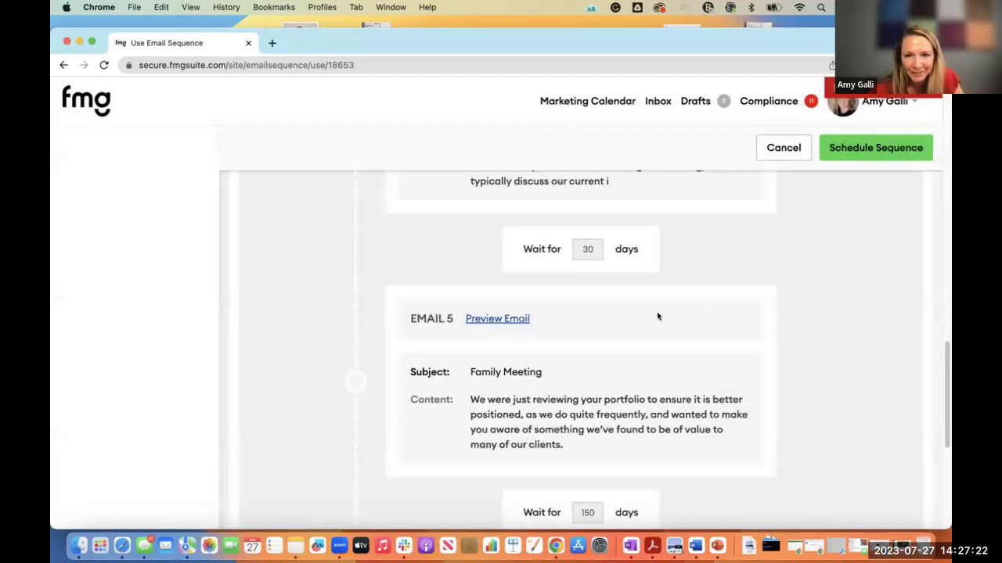
Step: Look back through the earlier emails, reopen the Family Meeting email's preview, reread its opening paragraphs, and close it
scroll(678, 319, "up", 1)
scroll(679, 319, "up", 5)
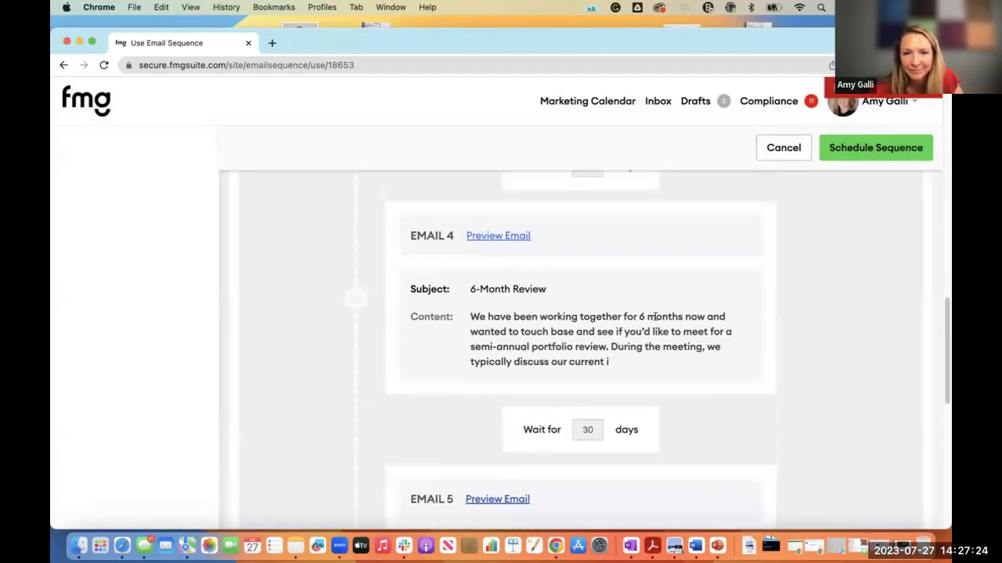
scroll(588, 316, "up", 2)
scroll(590, 317, "up", 10)
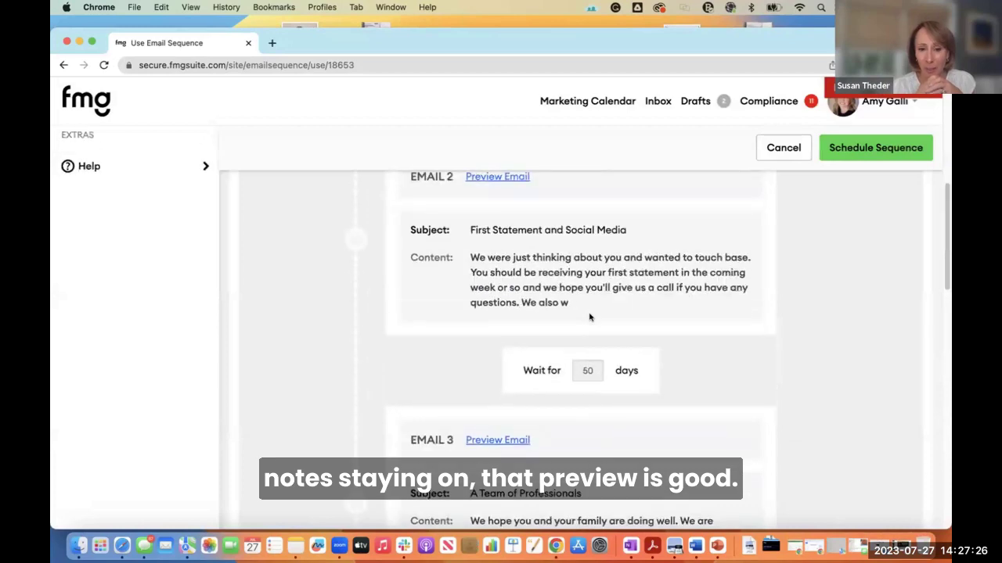
scroll(590, 316, "up", 3)
scroll(590, 316, "down", 13)
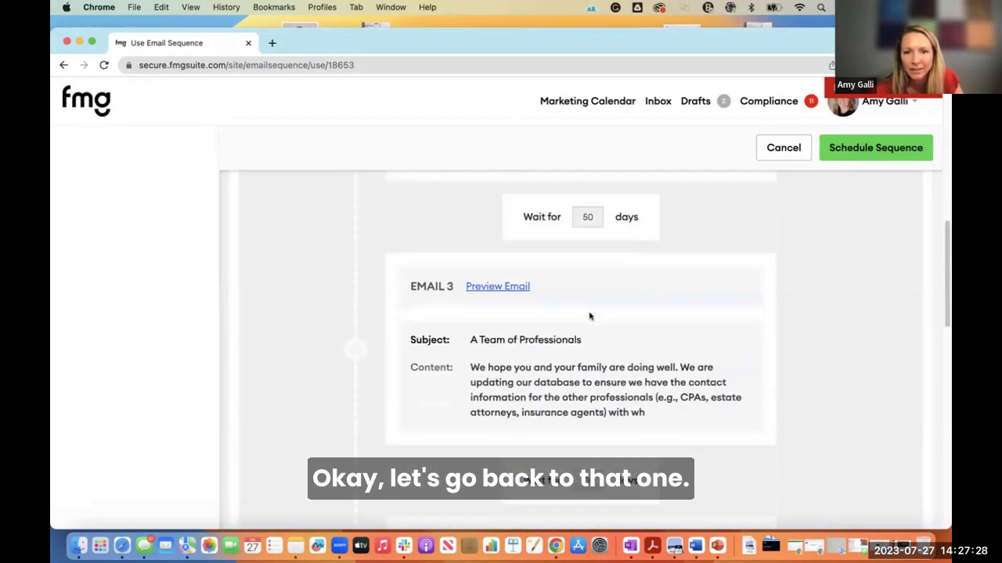
scroll(591, 317, "down", 7)
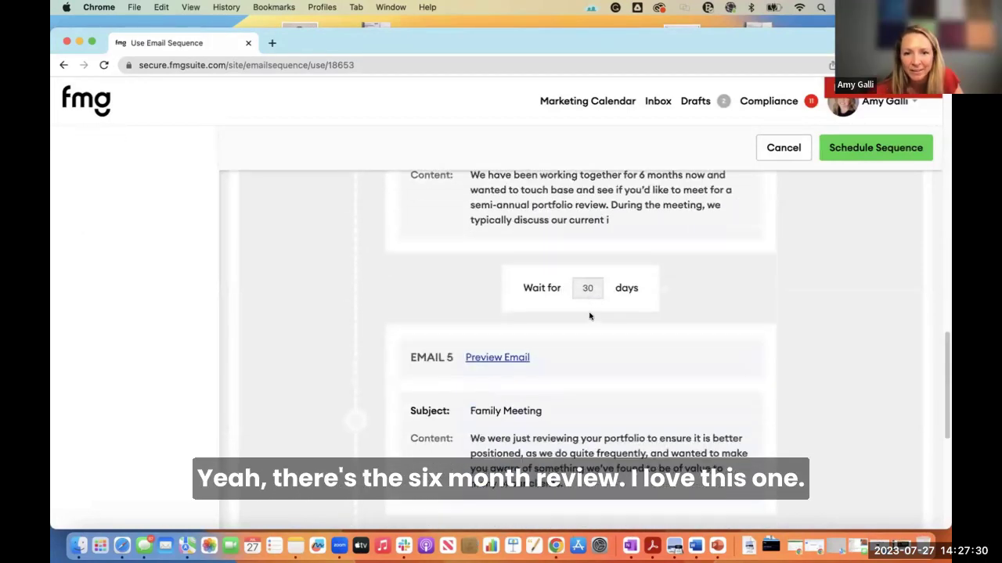
left_click(512, 282)
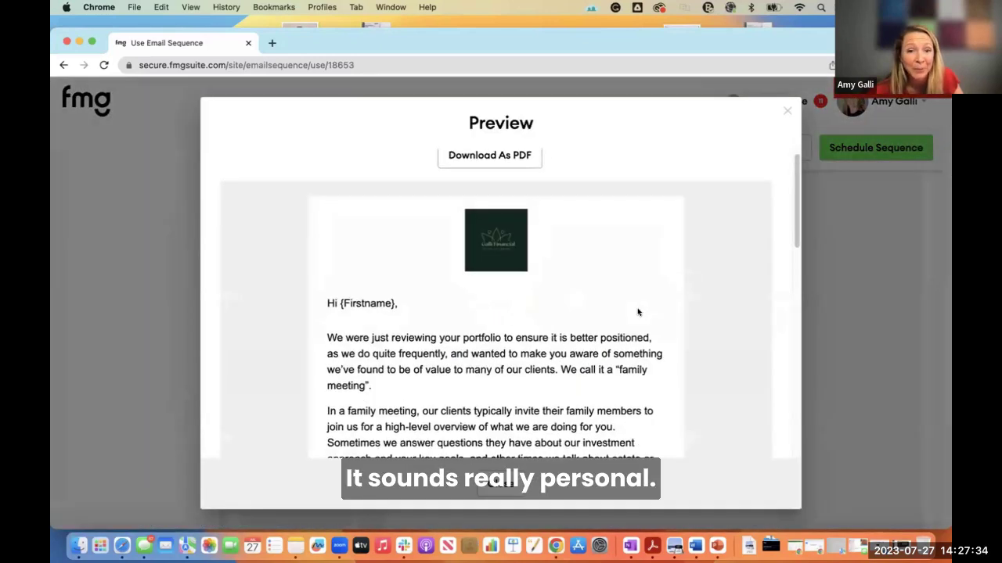
scroll(638, 311, "down", 5)
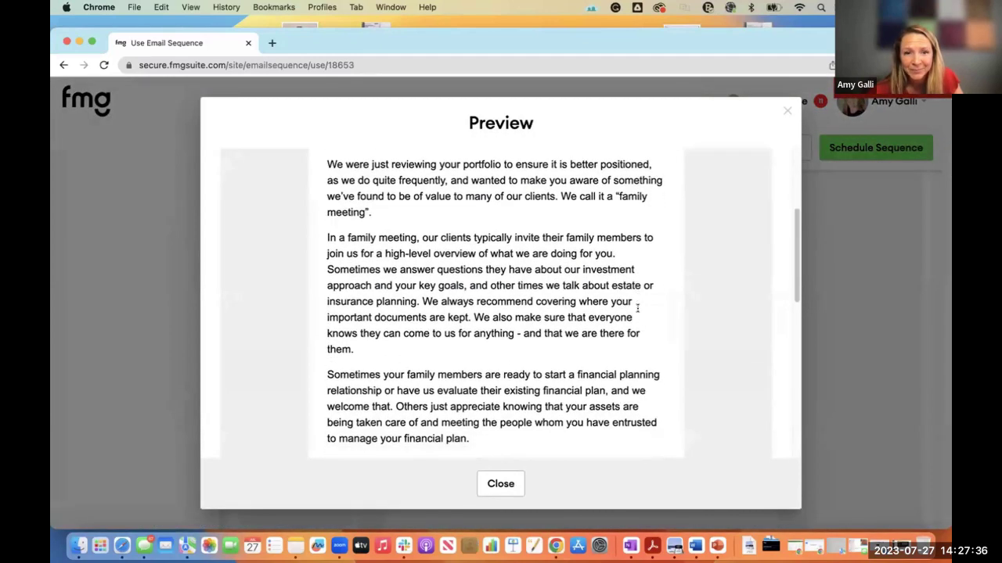
scroll(638, 308, "up", 3)
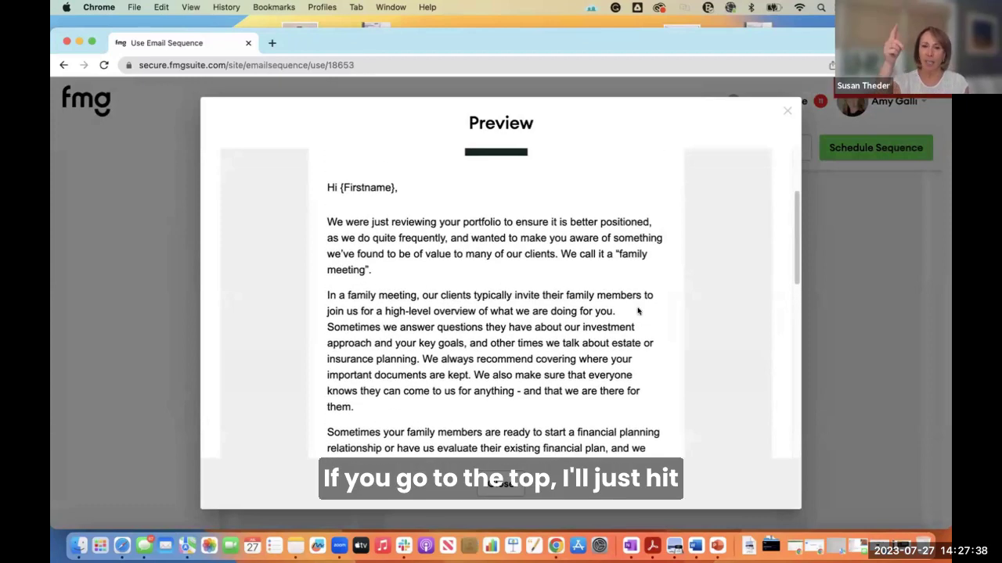
left_click(785, 111)
Step: Return to the start of the sequence and examine the Welcome! and First Statement and Social Media emails with their waiting periods
scroll(725, 290, "up", 3)
scroll(725, 290, "up", 10)
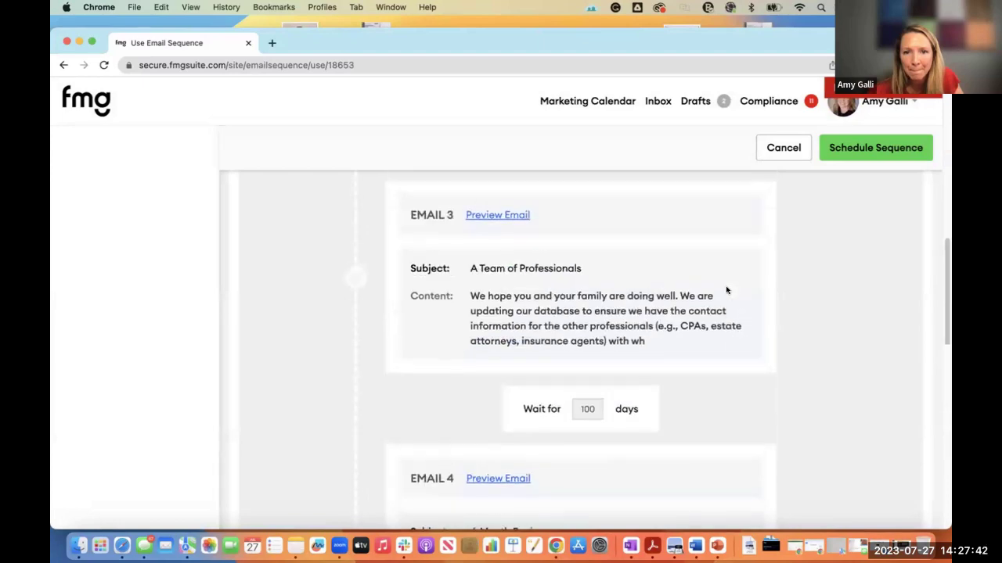
scroll(726, 288, "up", 4)
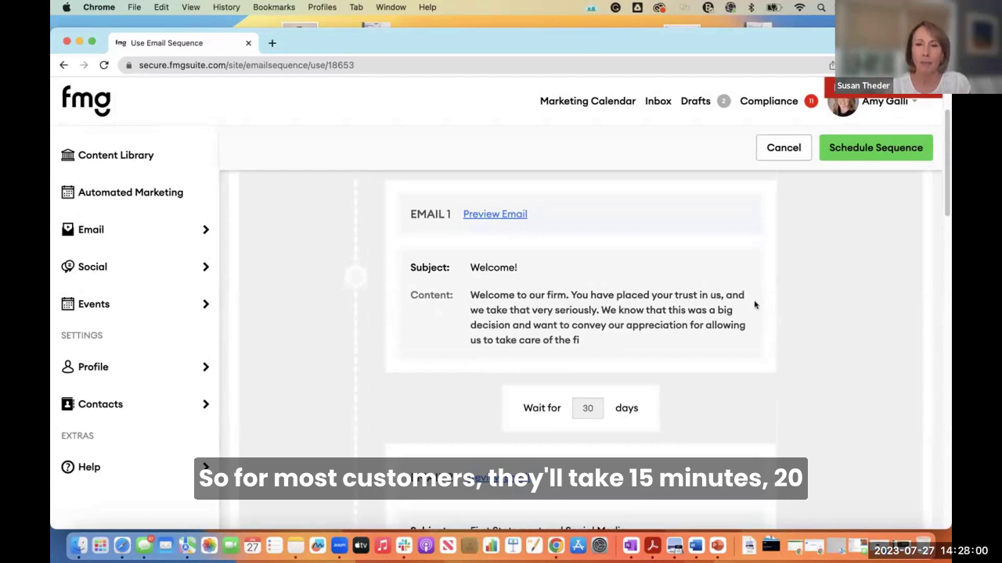
scroll(755, 305, "down", 1)
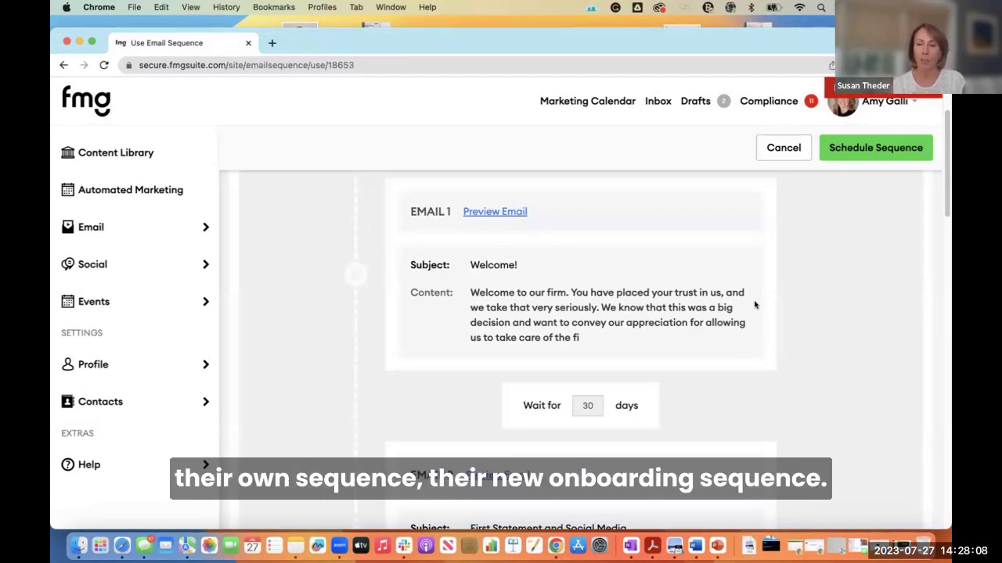
scroll(755, 305, "down", 1)
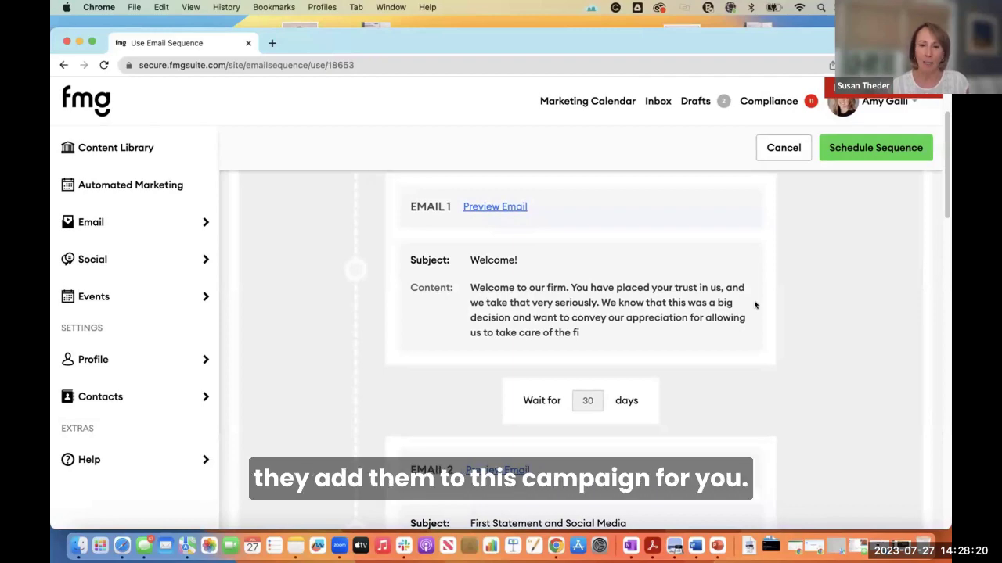
scroll(756, 306, "down", 3)
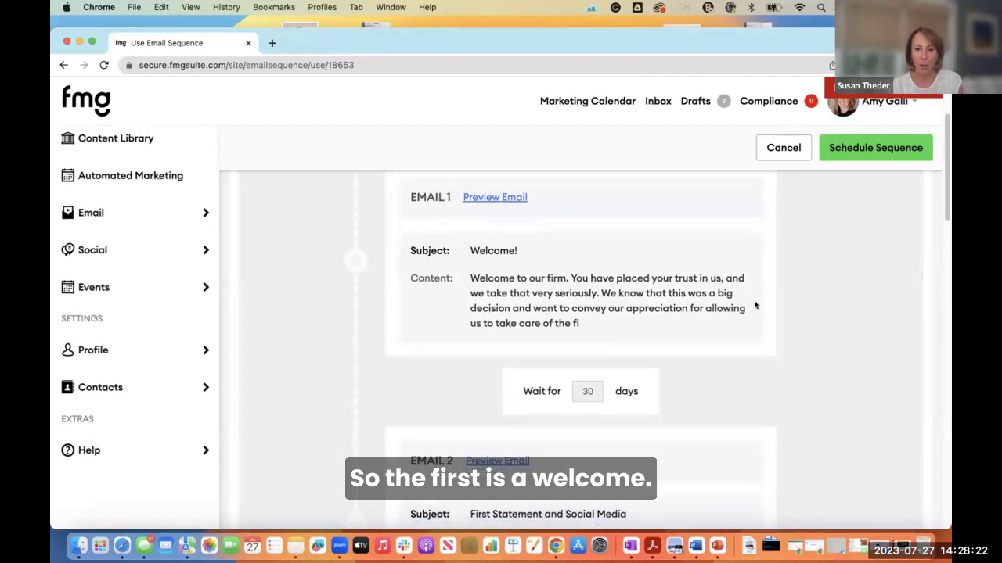
scroll(755, 306, "down", 5)
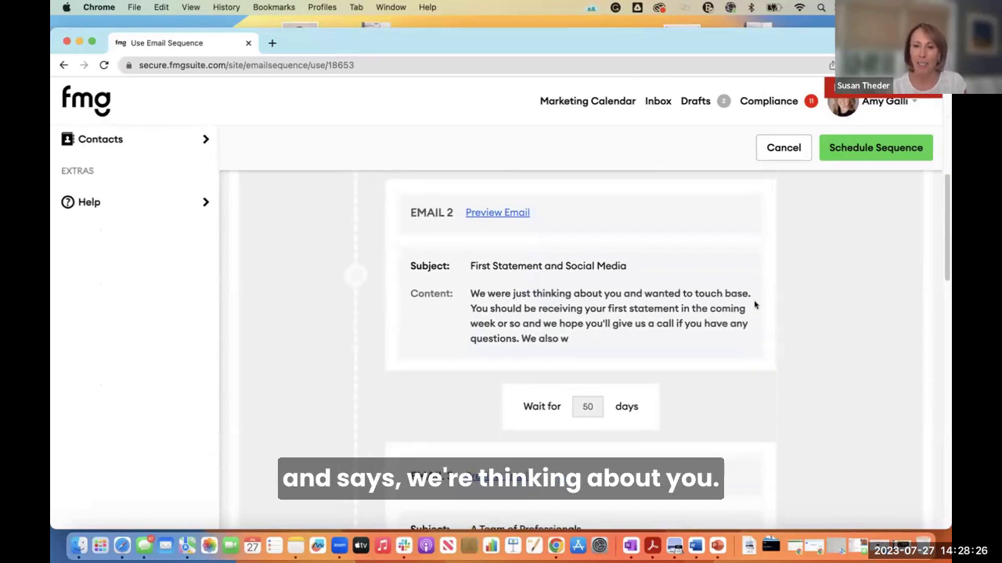
scroll(755, 305, "down", 1)
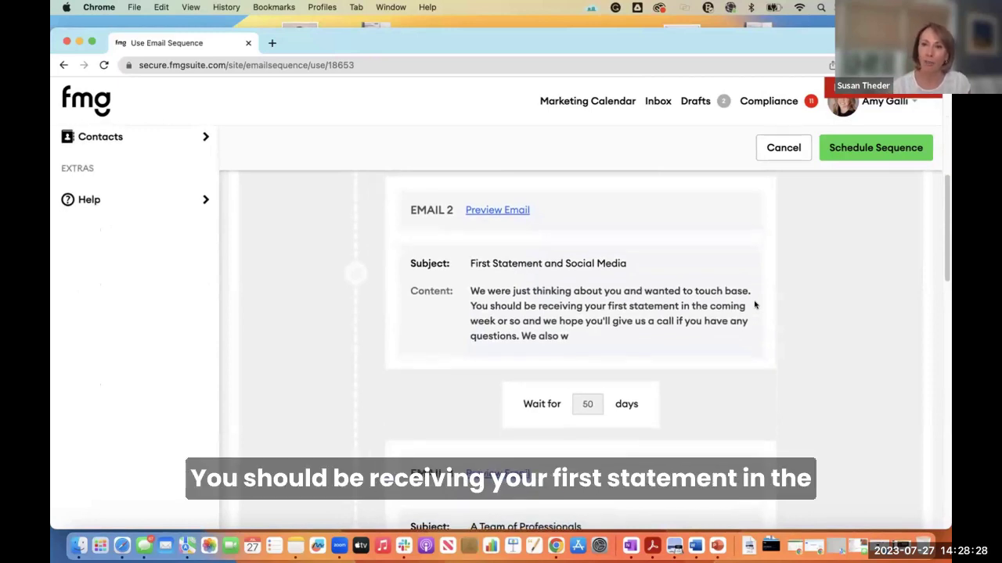
scroll(756, 305, "down", 1)
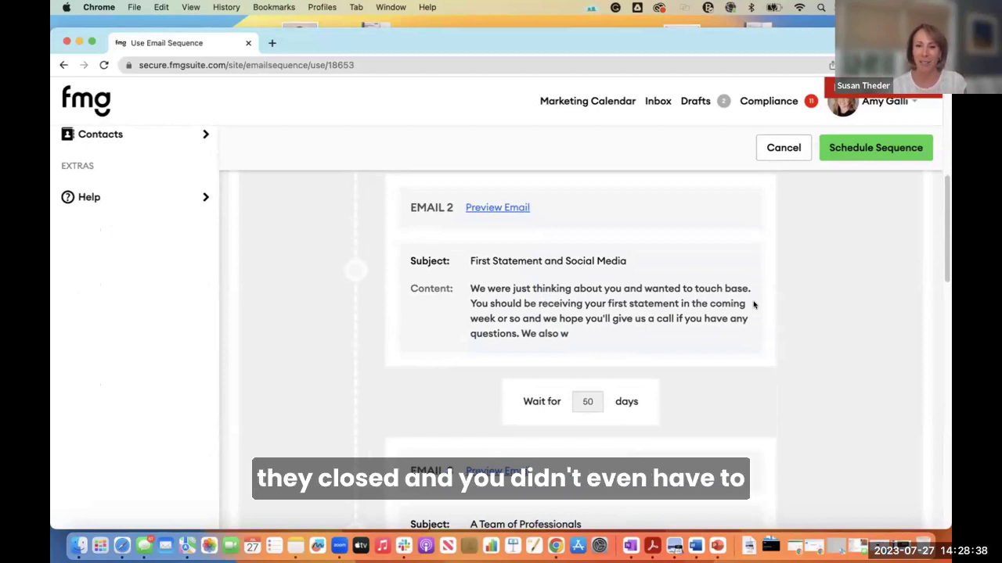
scroll(753, 304, "down", 1)
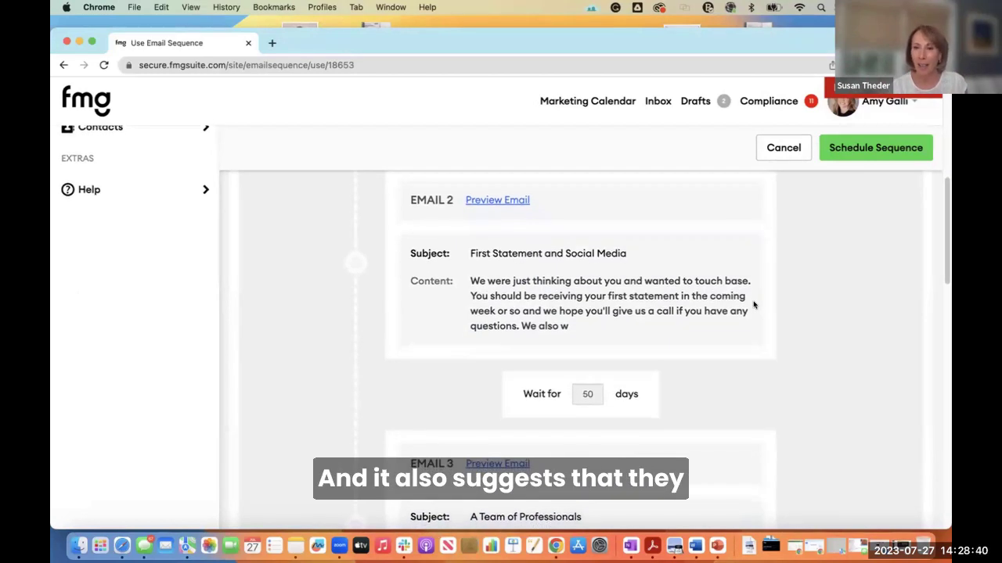
scroll(754, 304, "down", 2)
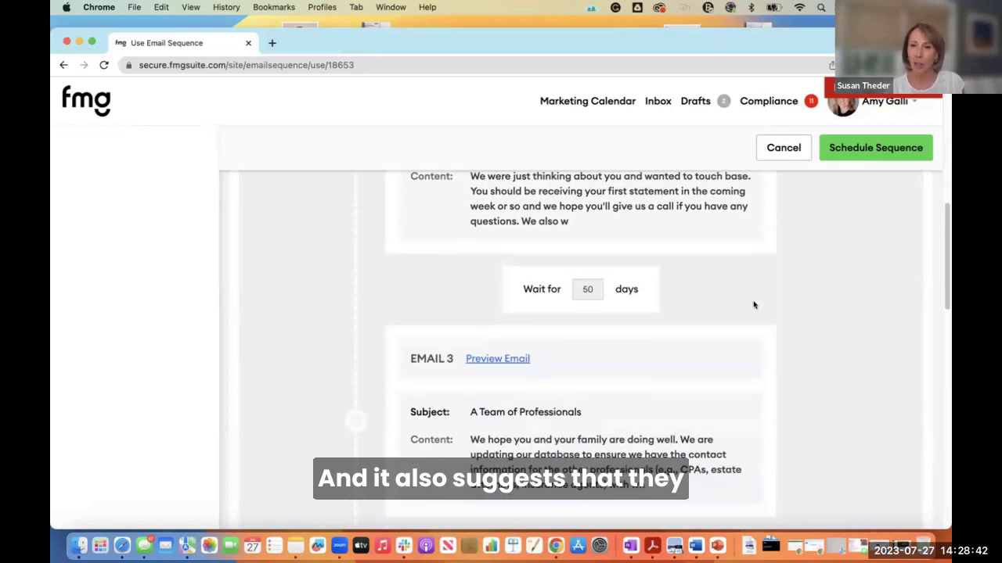
scroll(753, 304, "up", 2)
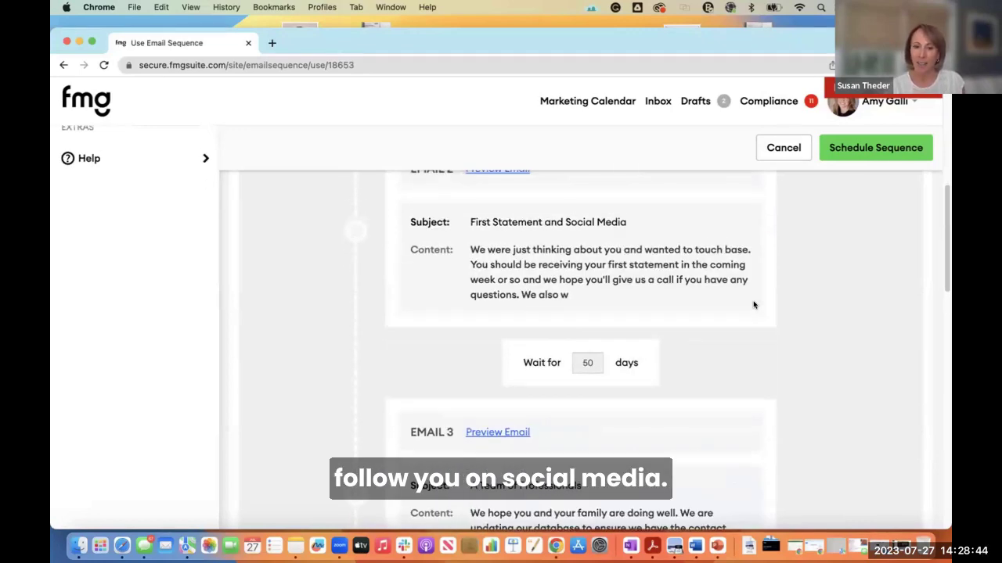
Step: Examine the A Team of Professionals, 6-Month Review, Family Meeting and Happy Anniversary! emails with the waiting periods between them
scroll(754, 304, "down", 5)
scroll(753, 304, "down", 1)
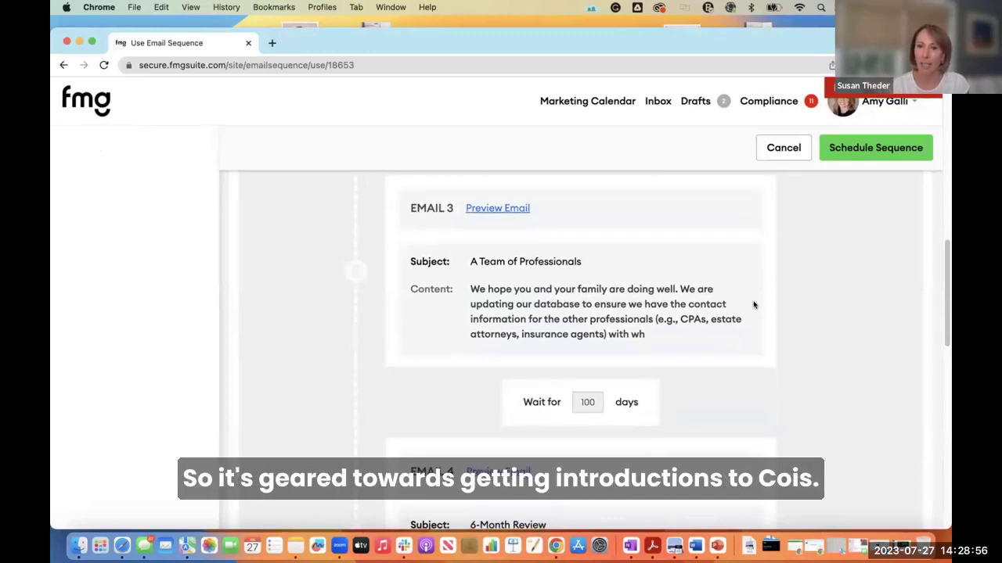
scroll(753, 305, "down", 5)
scroll(754, 305, "down", 2)
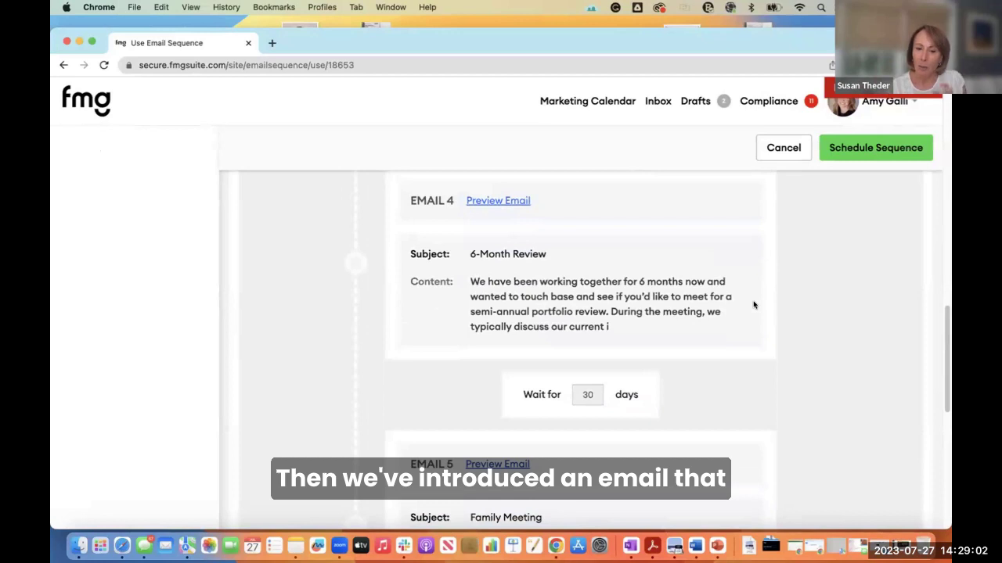
scroll(754, 305, "down", 5)
scroll(753, 305, "down", 1)
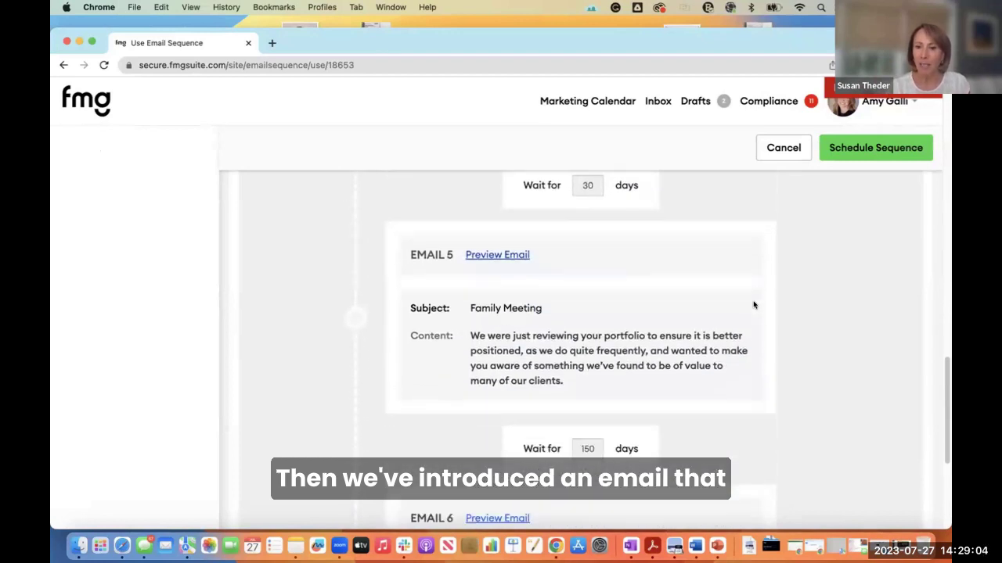
scroll(753, 305, "down", 1)
scroll(754, 306, "down", 2)
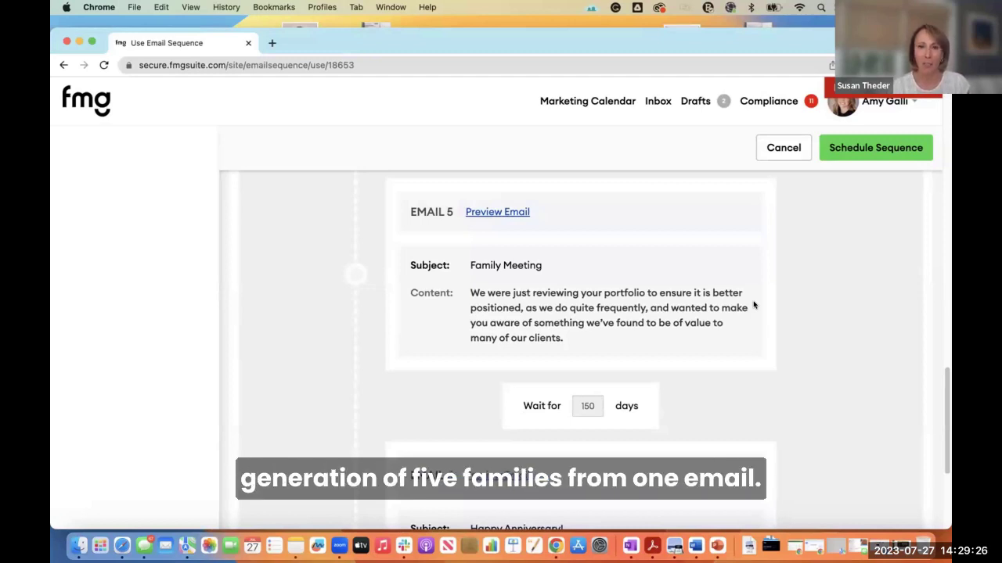
scroll(753, 306, "down", 5)
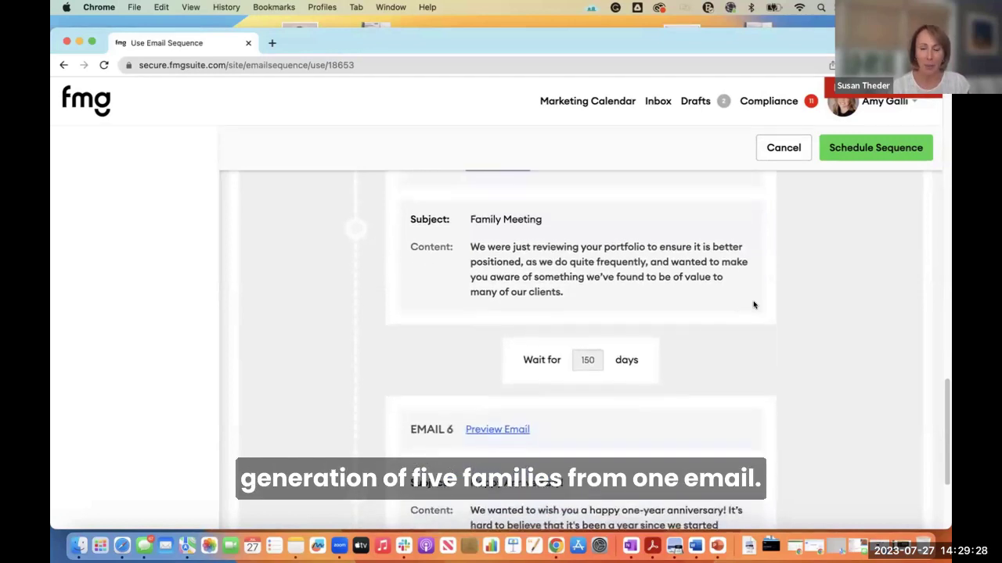
scroll(754, 306, "down", 1)
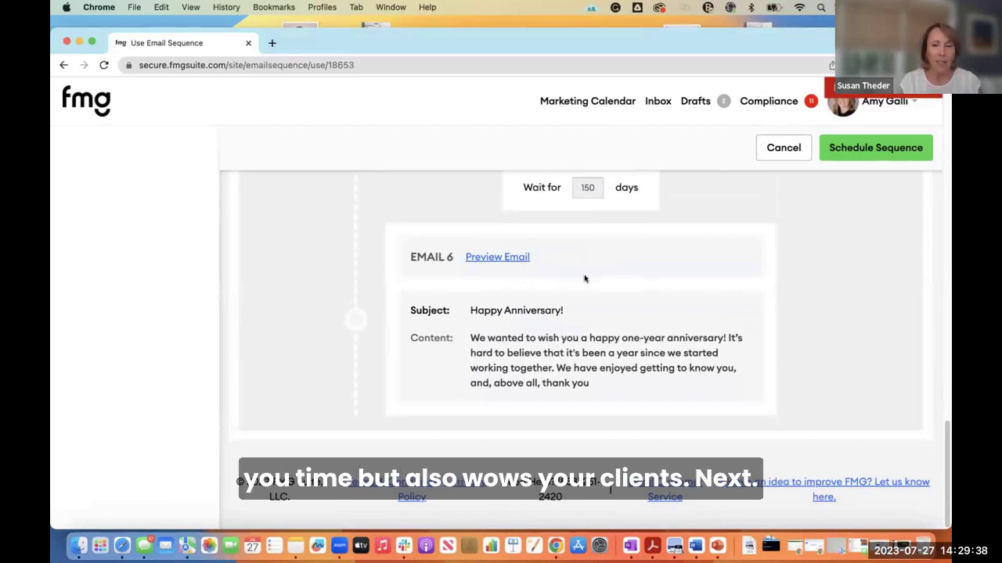
Step: Leave the email sequence and open the My Events list in the Events section
scroll(583, 279, "up", 3)
scroll(584, 279, "up", 15)
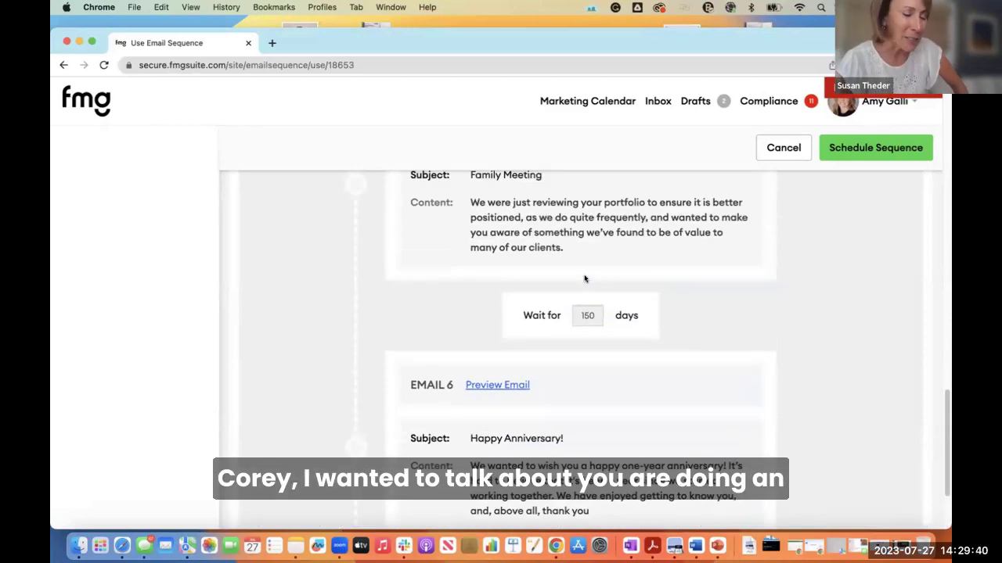
scroll(583, 279, "up", 20)
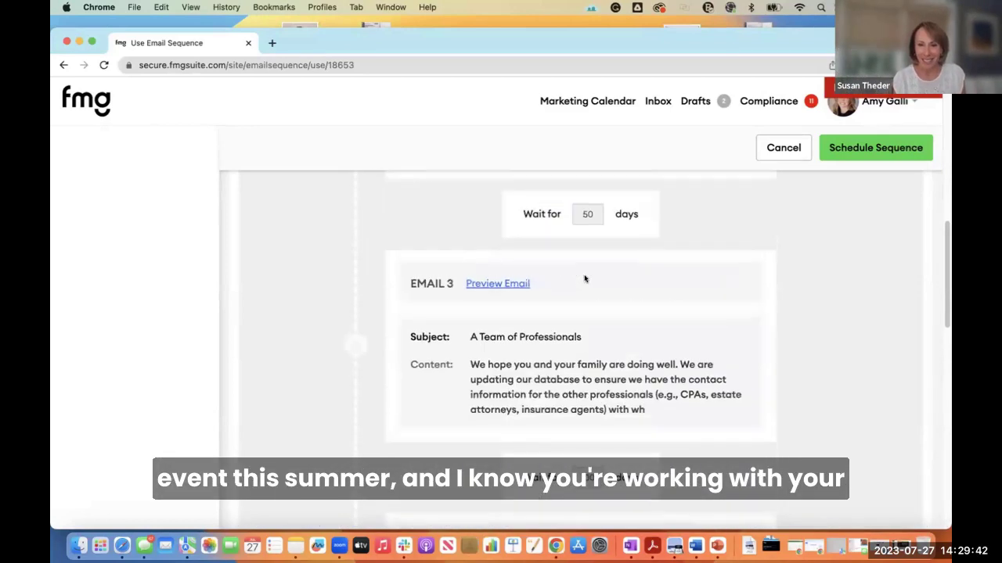
scroll(584, 278, "up", 3)
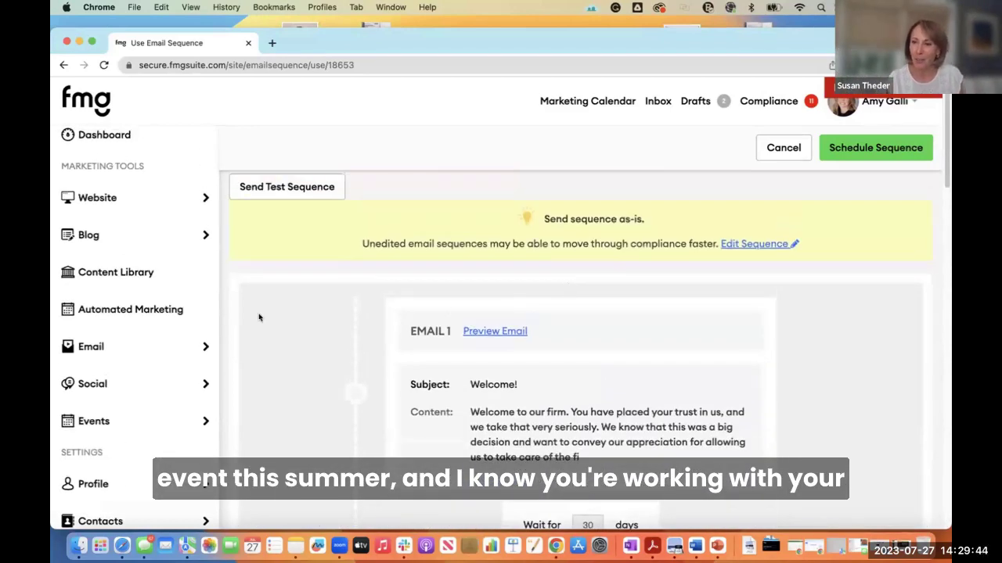
scroll(148, 371, "down", 3)
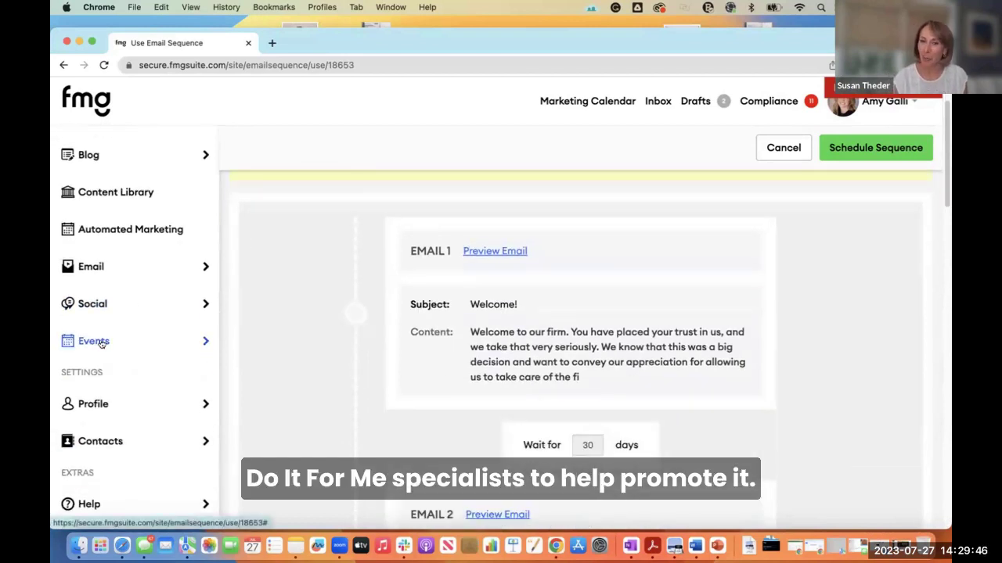
left_click(97, 343)
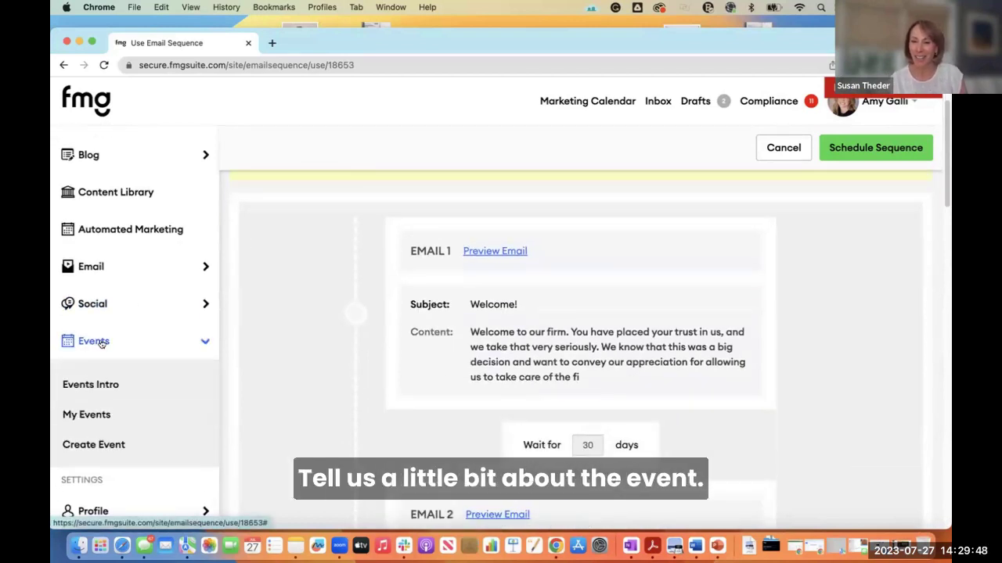
left_click(87, 415)
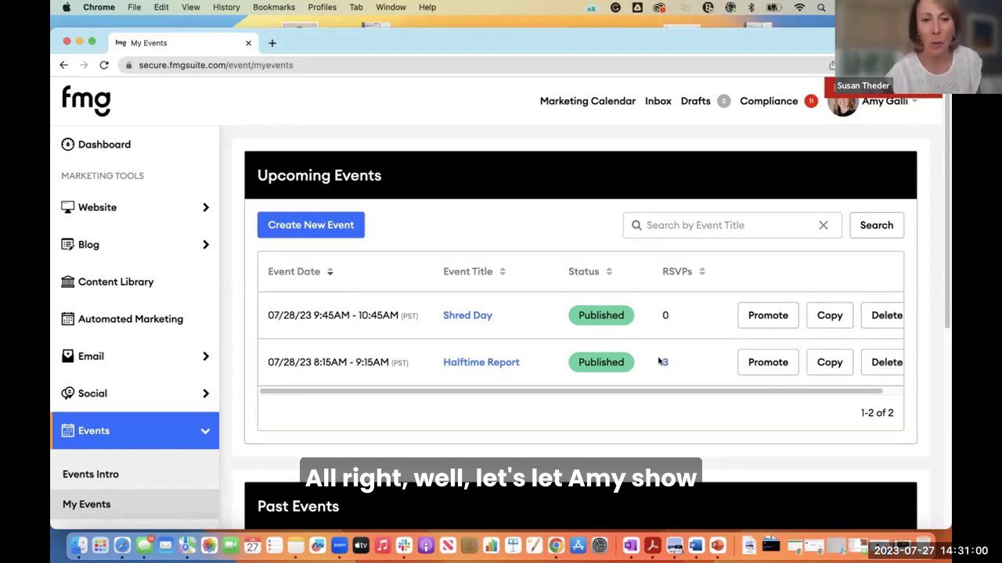
Step: Open the Shred Day event from the upcoming events and browse the available event themes through to Open House and back
scroll(394, 351, "down", 1)
scroll(394, 351, "down", 1)
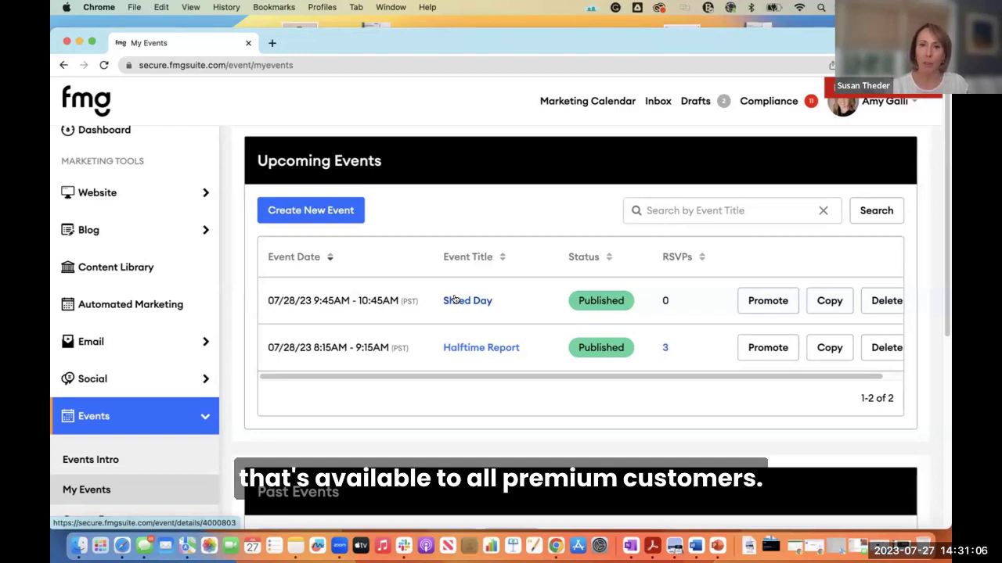
left_click(455, 300)
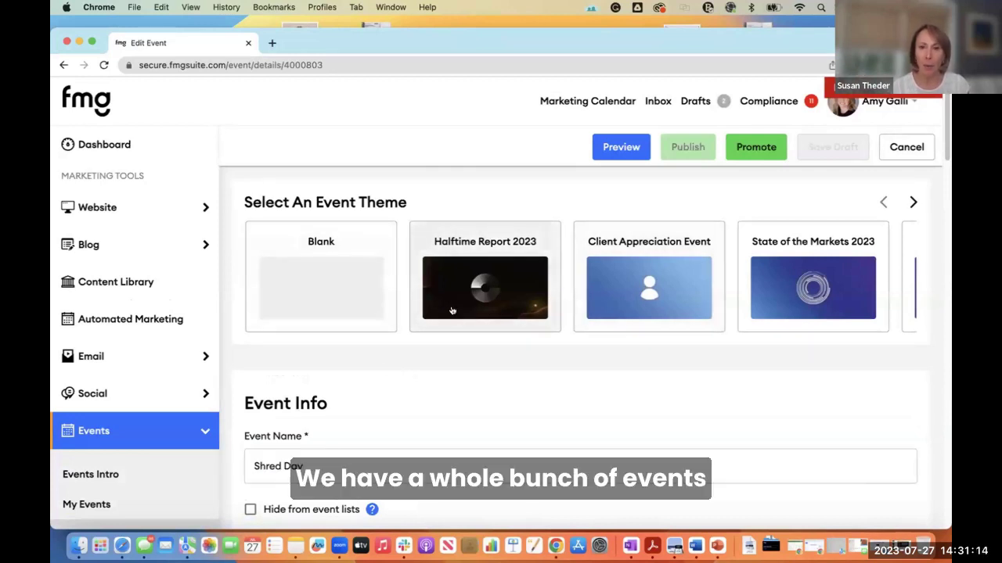
left_click(912, 204)
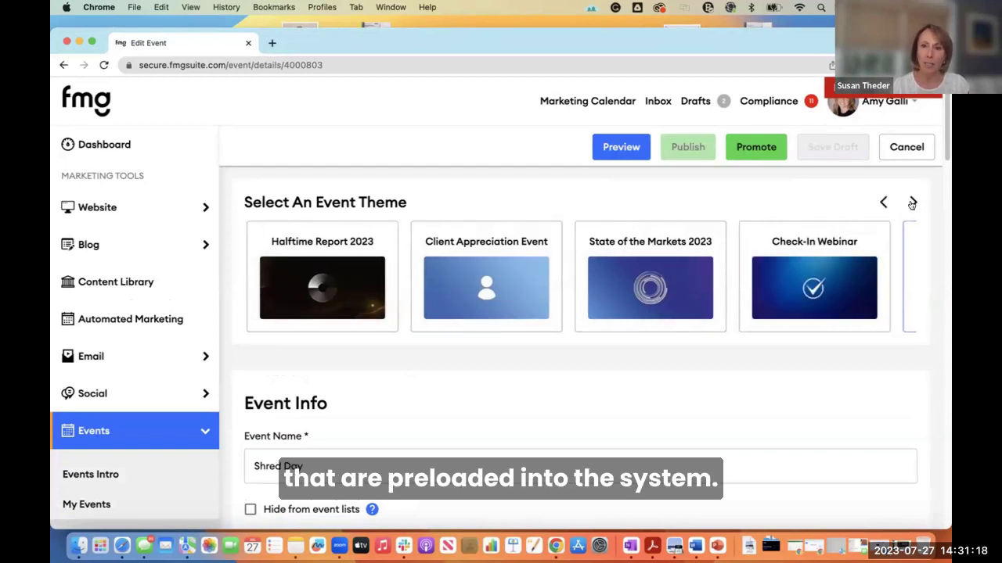
left_click(912, 204)
left_click(911, 203)
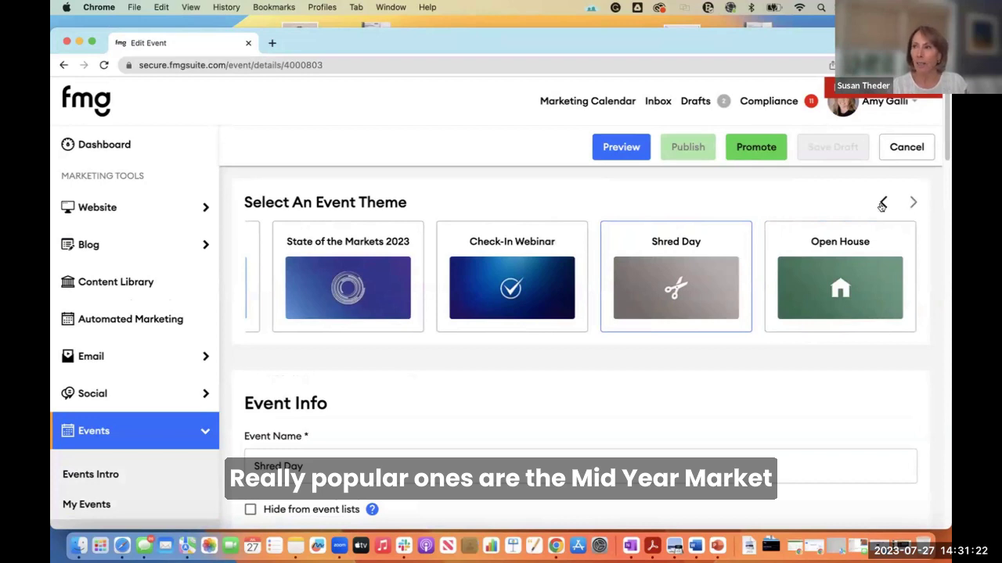
left_click(882, 203)
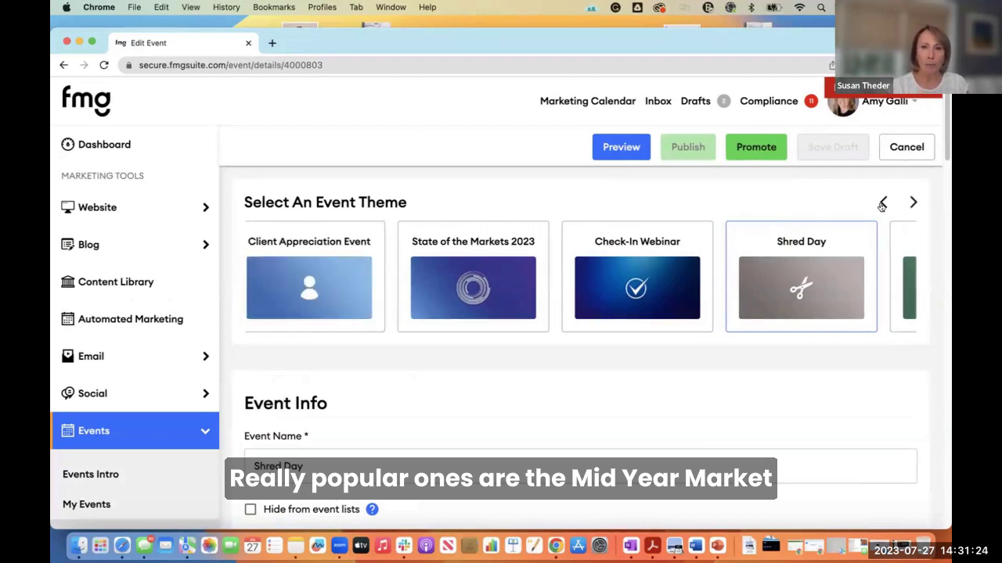
Step: Browse the event themes back to Blank and Halftime Report 2023, and examine the Shred Day event's name and description
left_click(882, 202)
left_click(882, 203)
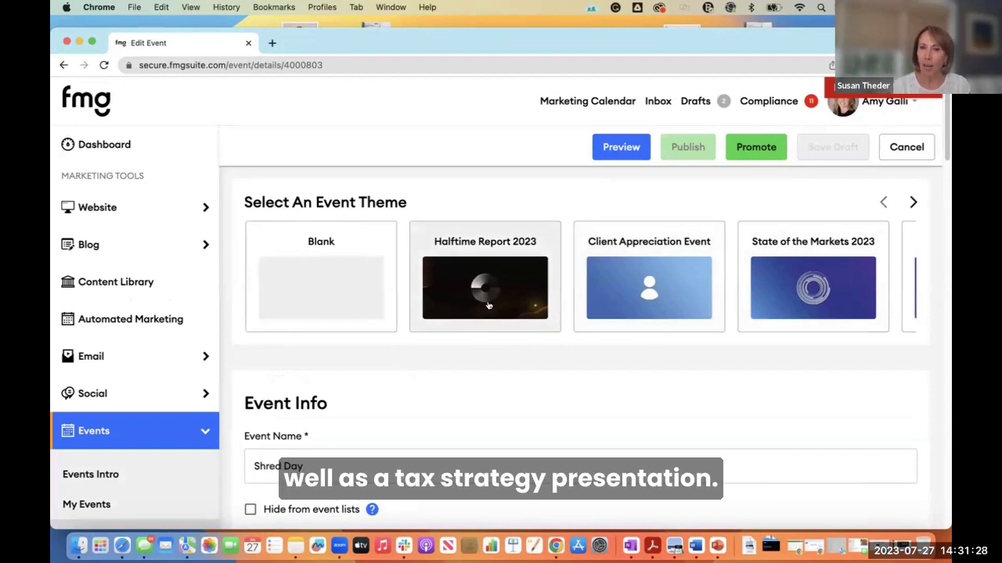
left_click(912, 203)
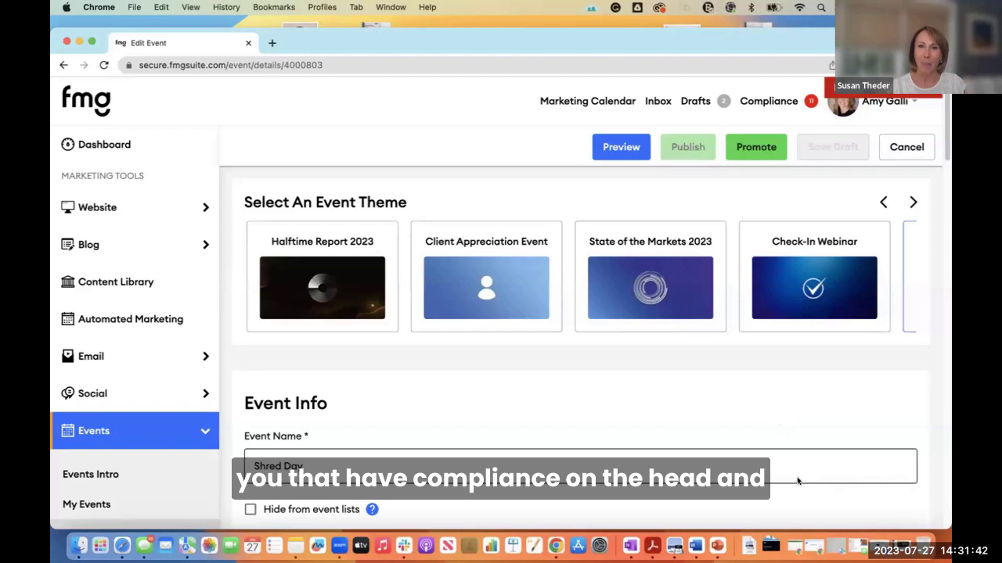
scroll(734, 347, "down", 3)
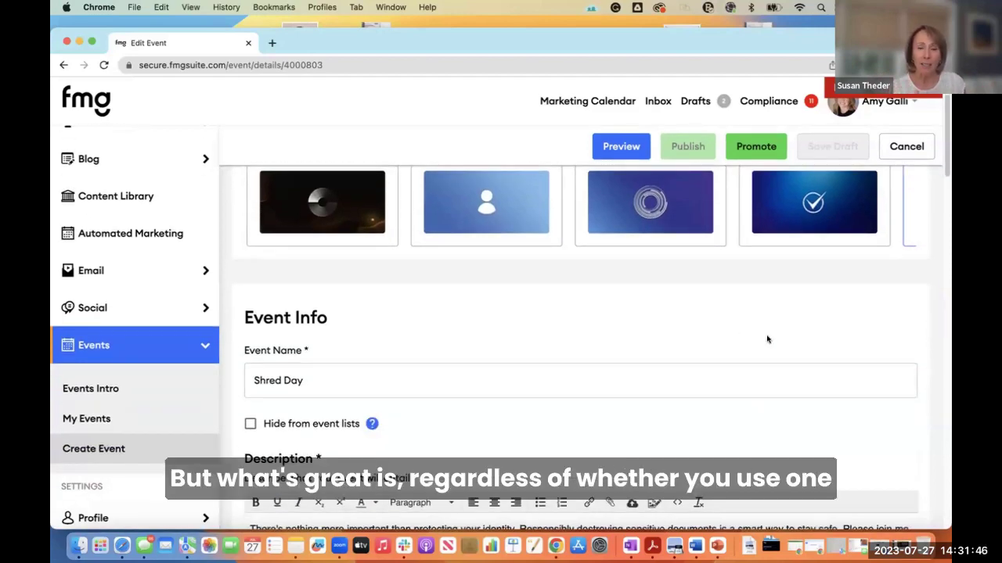
scroll(767, 338, "down", 5)
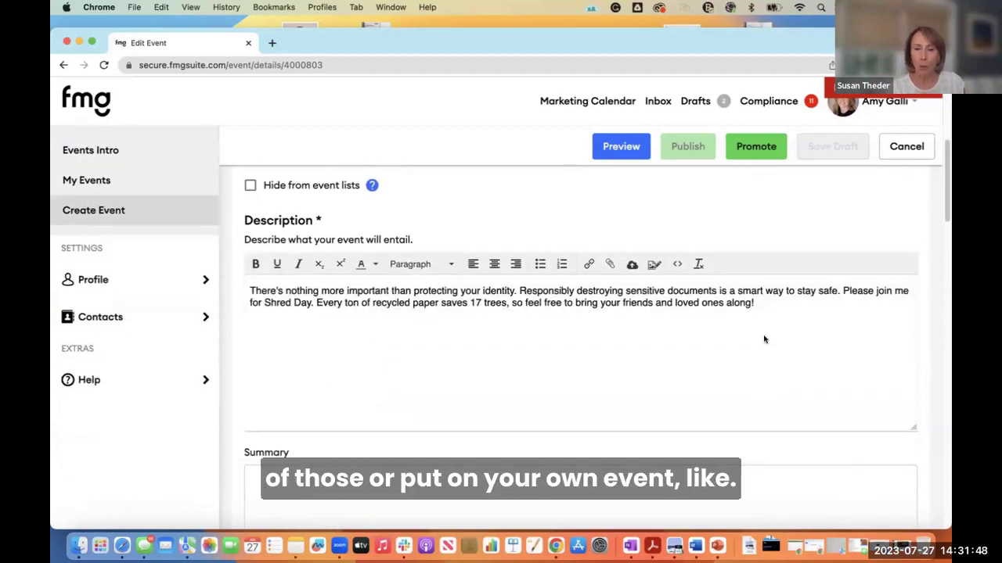
scroll(765, 338, "up", 2)
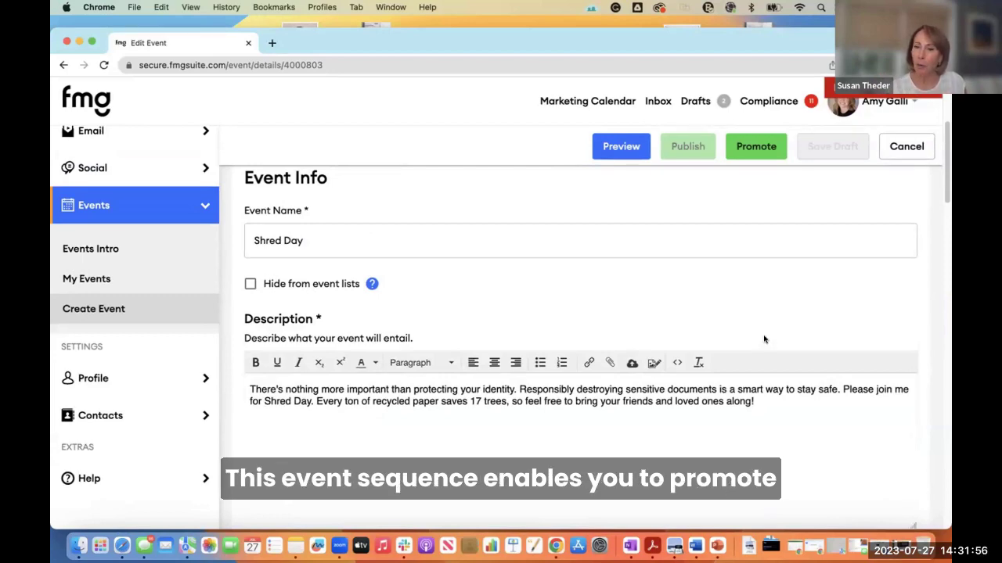
scroll(765, 339, "up", 3)
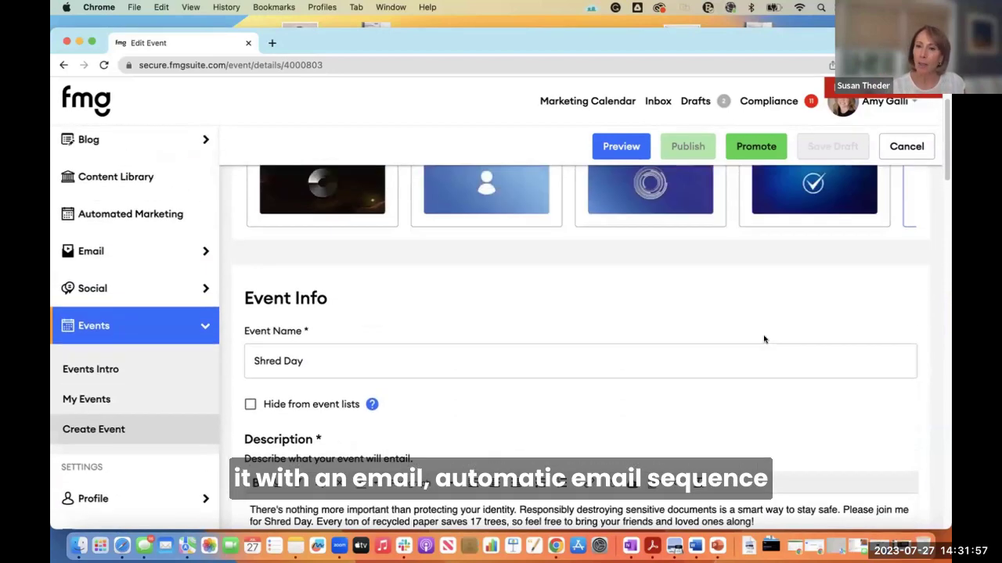
Step: Open the promotion channels for the Shred Day event and return to the My Events list
left_click(756, 146)
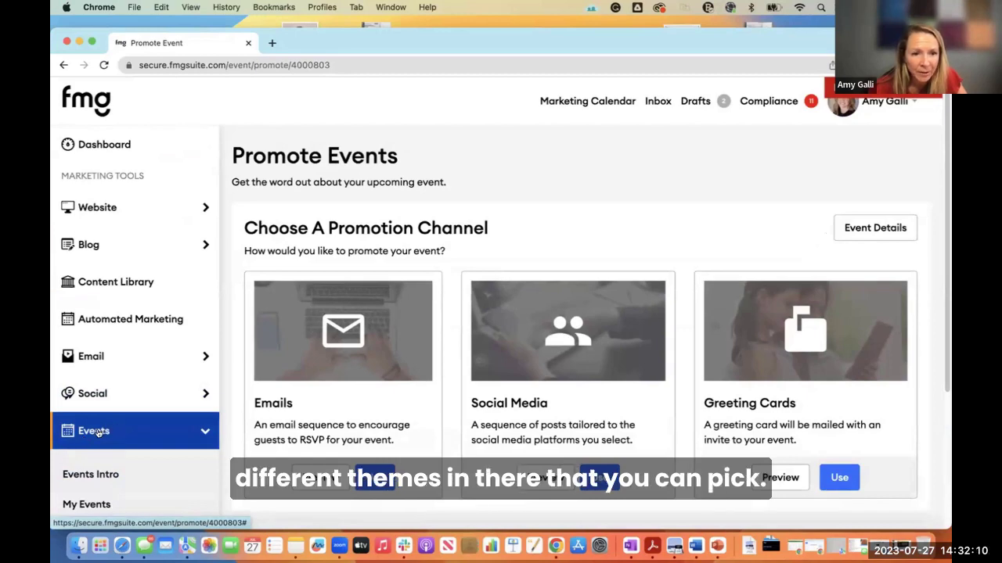
scroll(98, 466, "down", 2)
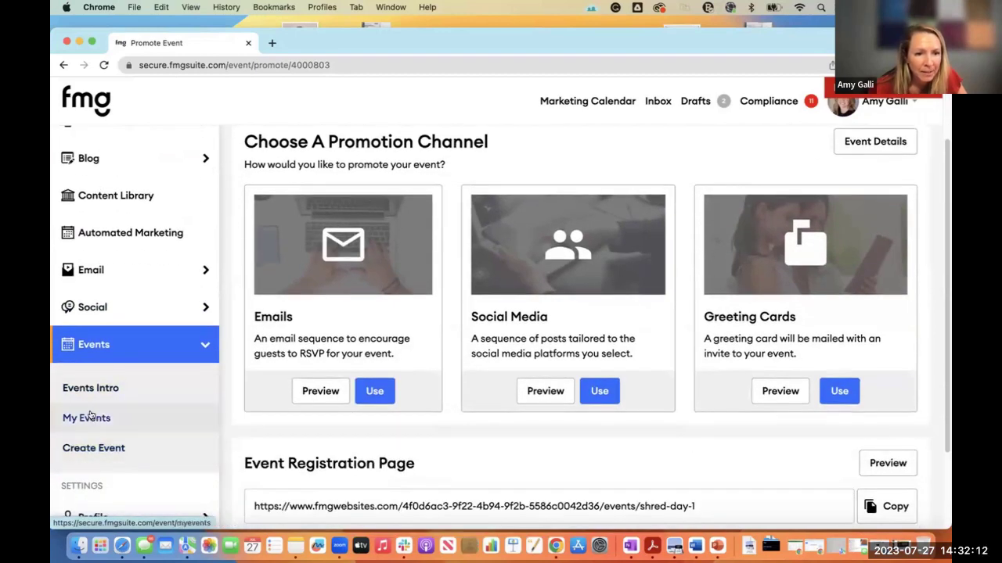
left_click(86, 418)
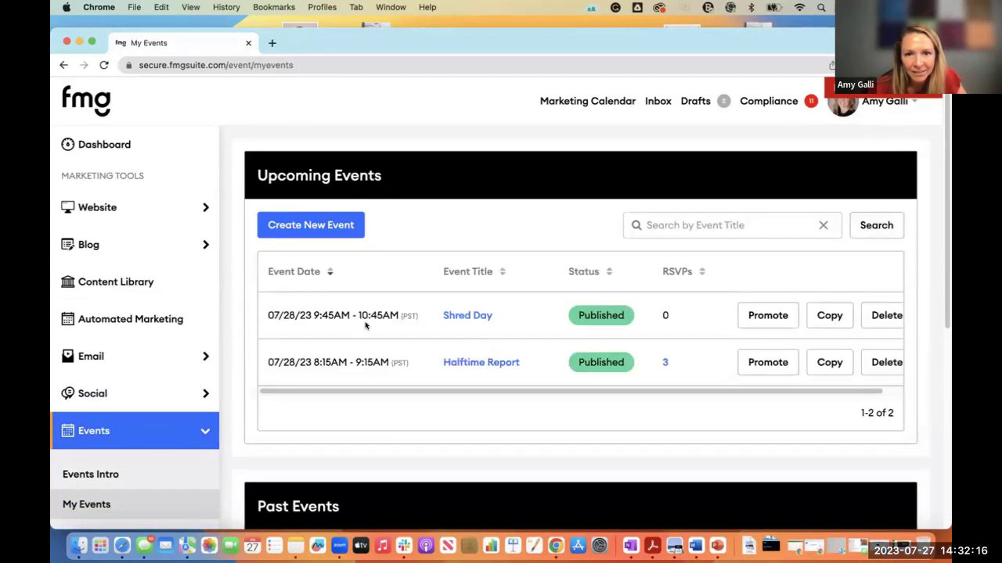
Step: Reopen the Shred Day event and examine its themes, description, image, date and location details
left_click(464, 316)
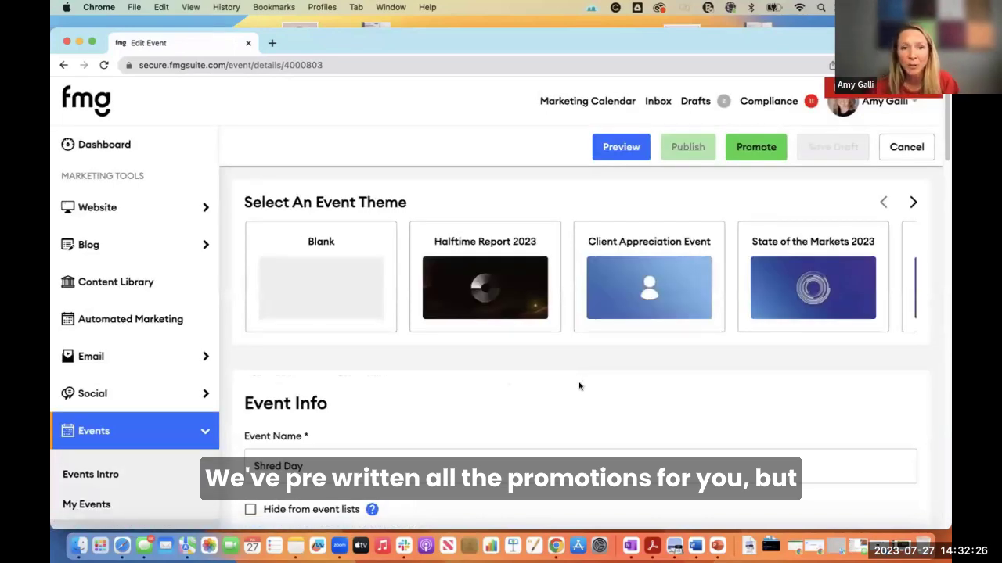
scroll(579, 386, "down", 10)
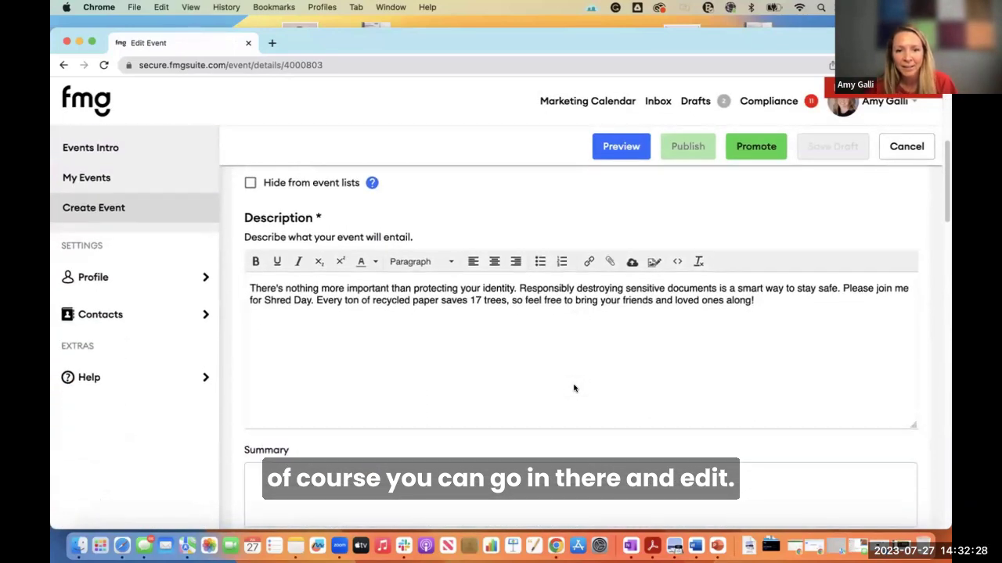
scroll(574, 388, "down", 3)
scroll(574, 388, "up", 7)
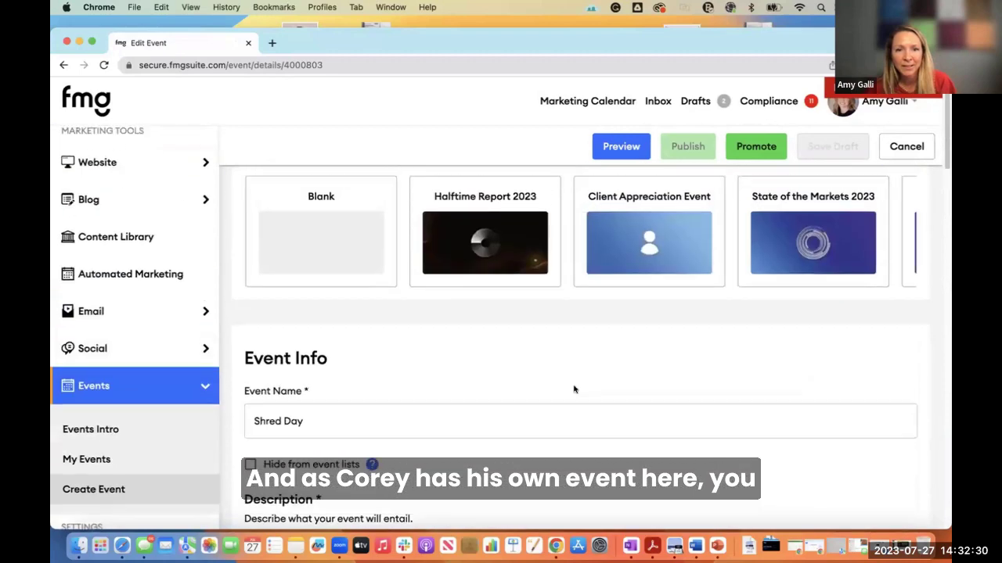
scroll(509, 383, "up", 2)
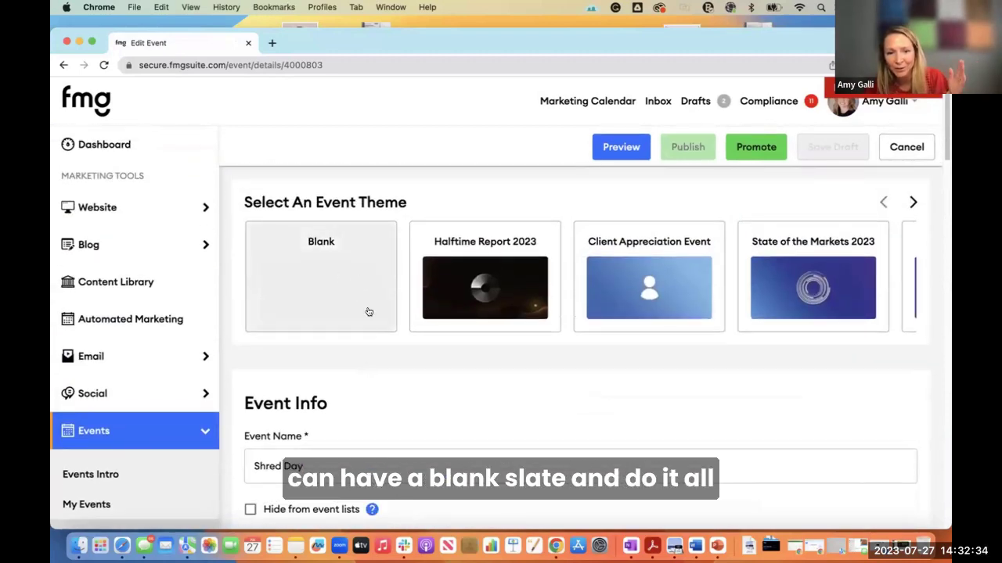
scroll(537, 417, "down", 5)
scroll(525, 414, "down", 12)
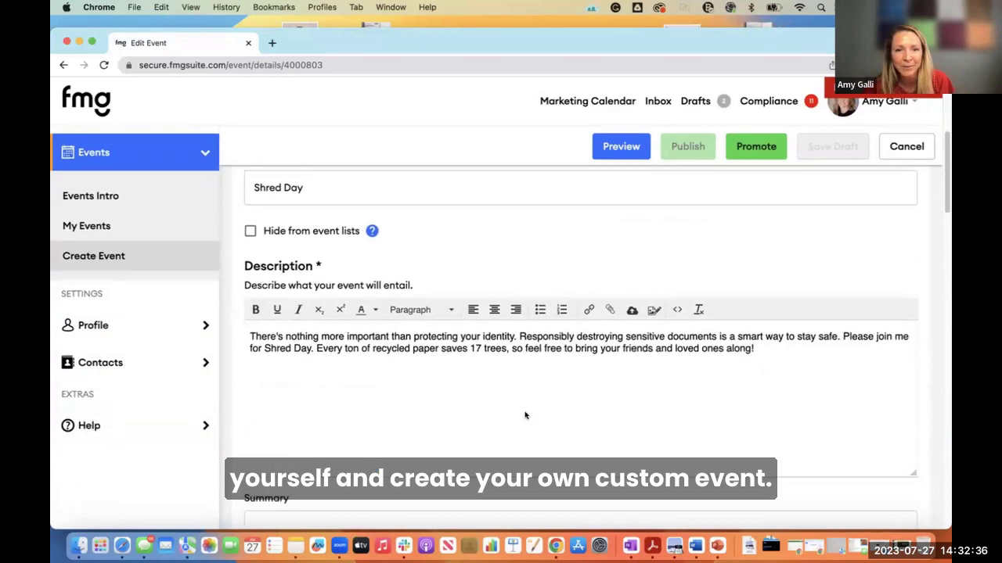
scroll(470, 391, "down", 4)
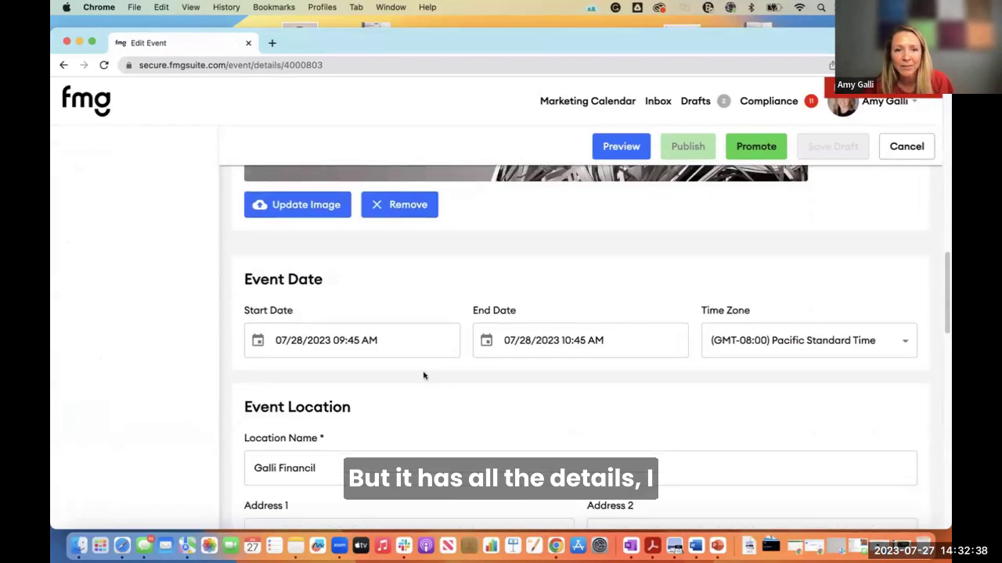
scroll(534, 418, "down", 6)
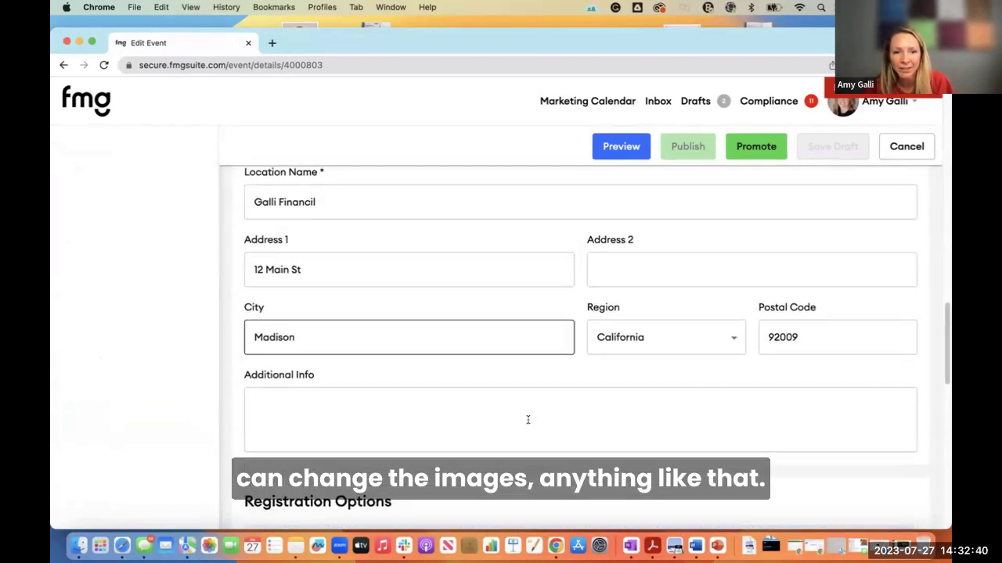
scroll(527, 420, "up", 3)
Step: Preview the Shred Day landing page and examine its banner, registration option, description, date, location and map
left_click(619, 147)
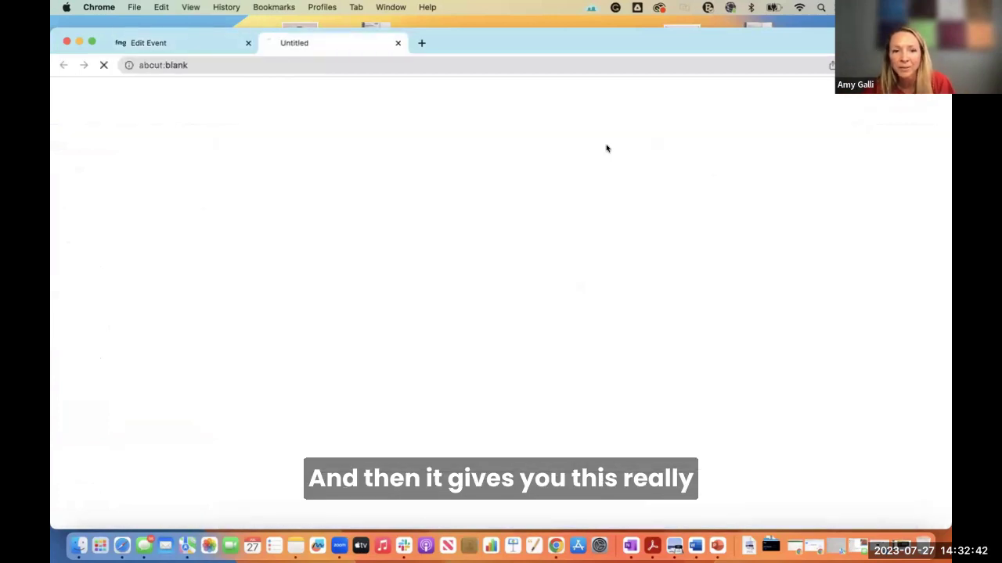
scroll(575, 342, "down", 2)
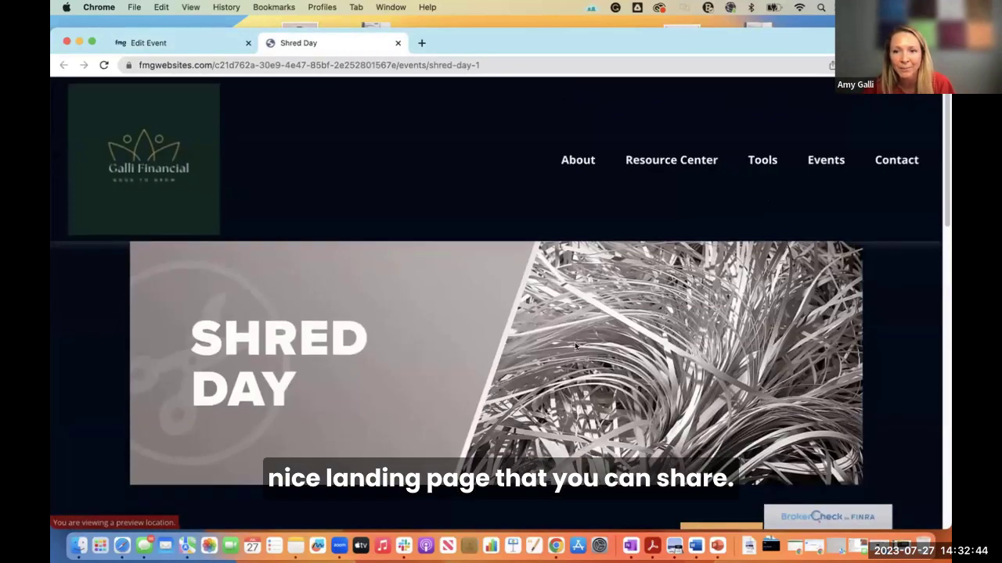
scroll(575, 345, "down", 1)
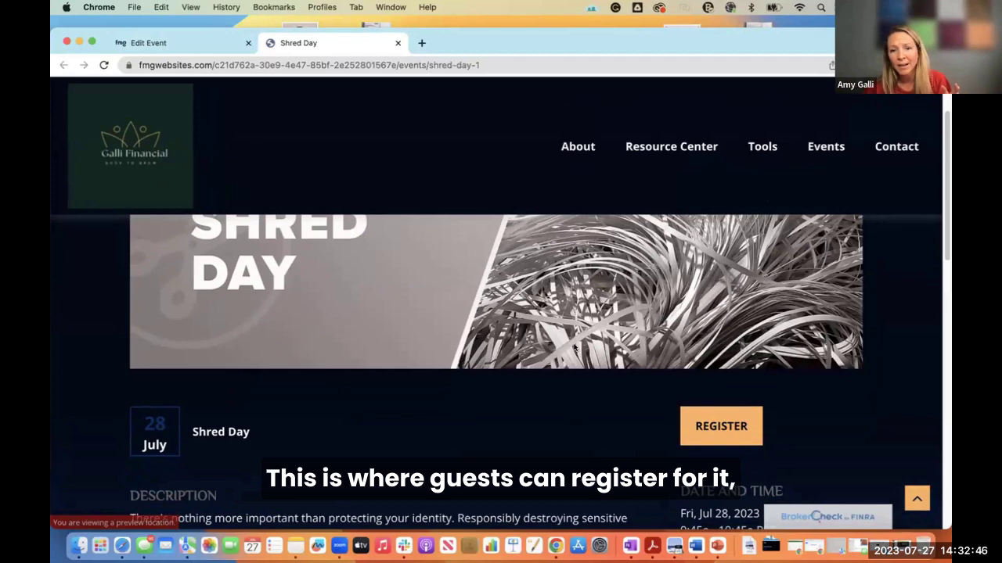
scroll(575, 348, "down", 5)
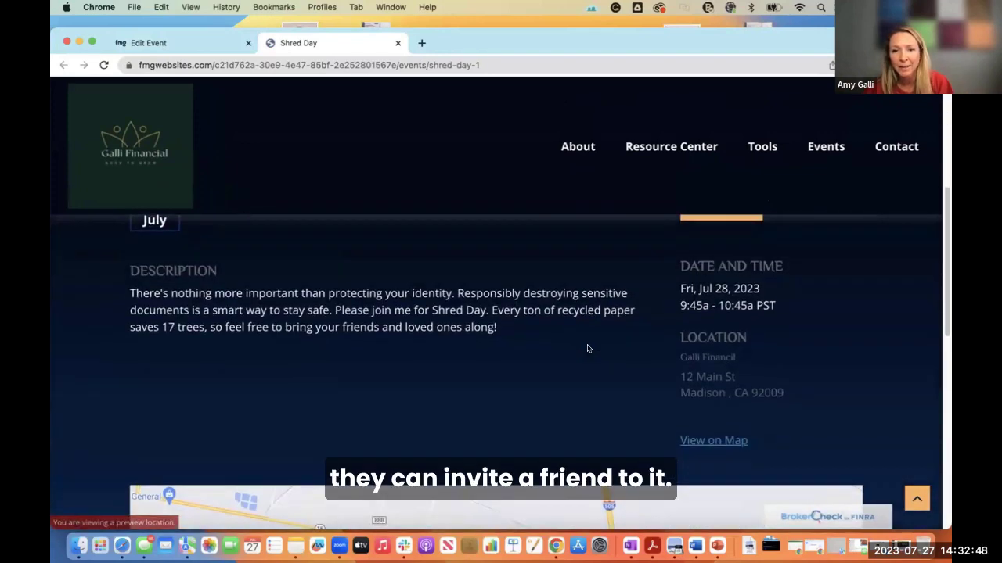
scroll(588, 348, "down", 4)
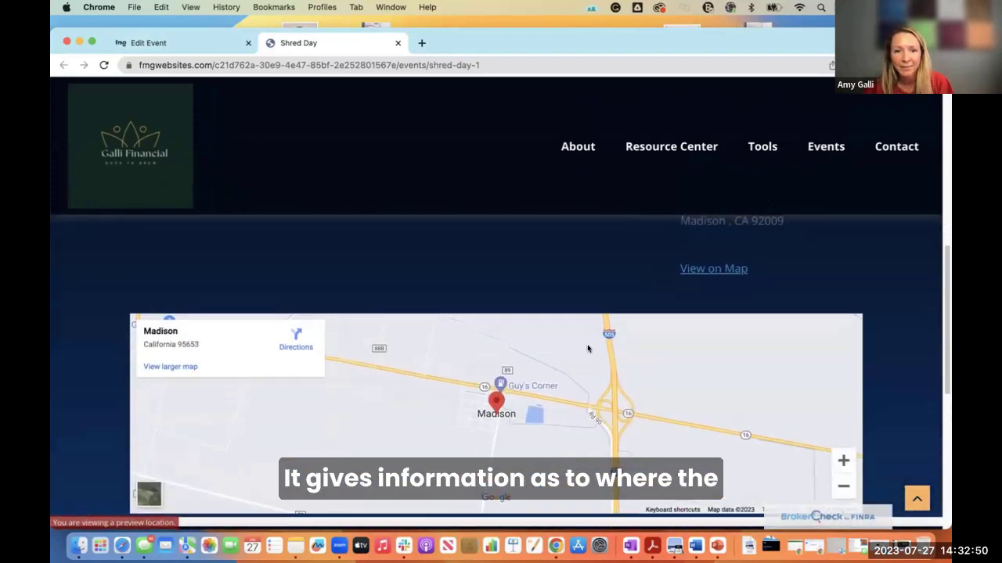
scroll(587, 349, "up", 2)
scroll(588, 349, "down", 3)
scroll(587, 349, "up", 7)
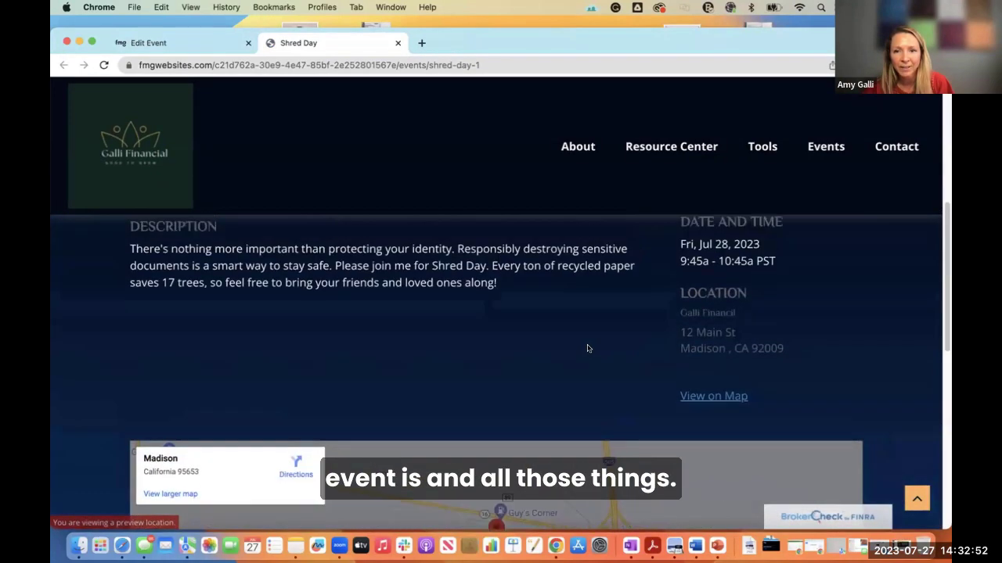
scroll(587, 348, "up", 2)
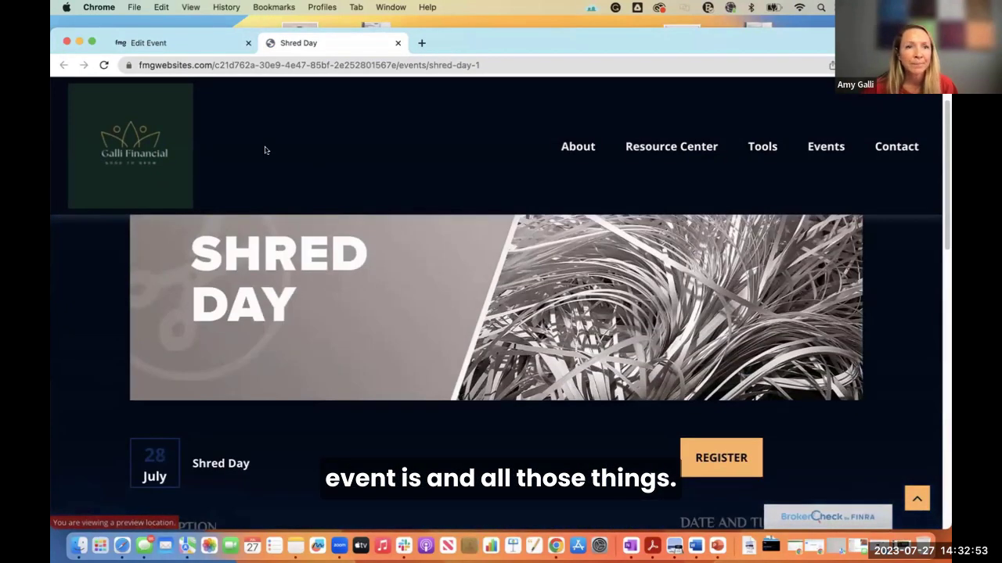
Step: Return to editing the Shred Day event, open its promotion page and examine the promotion channels and event registration page link
left_click(149, 43)
left_click(708, 382)
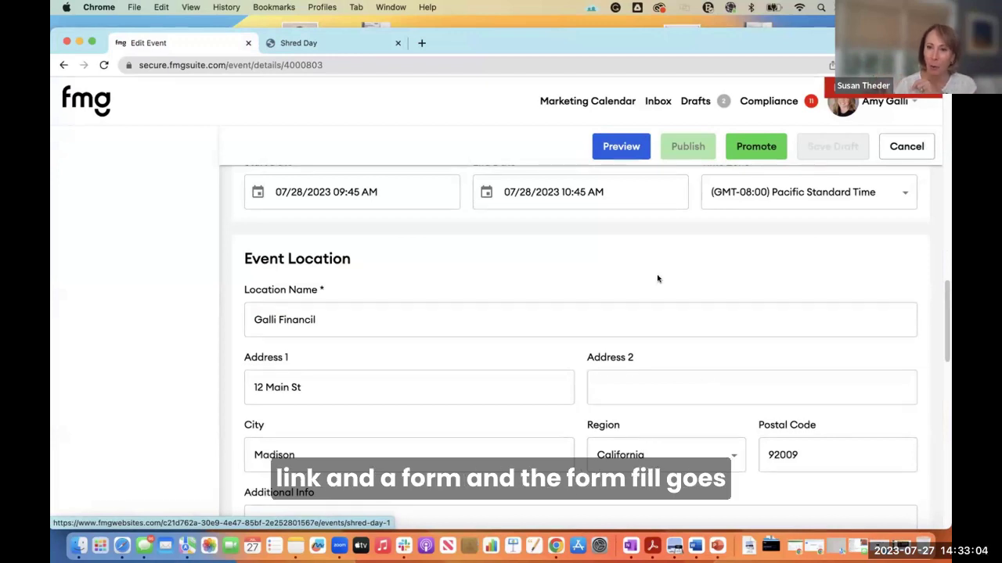
left_click(742, 149)
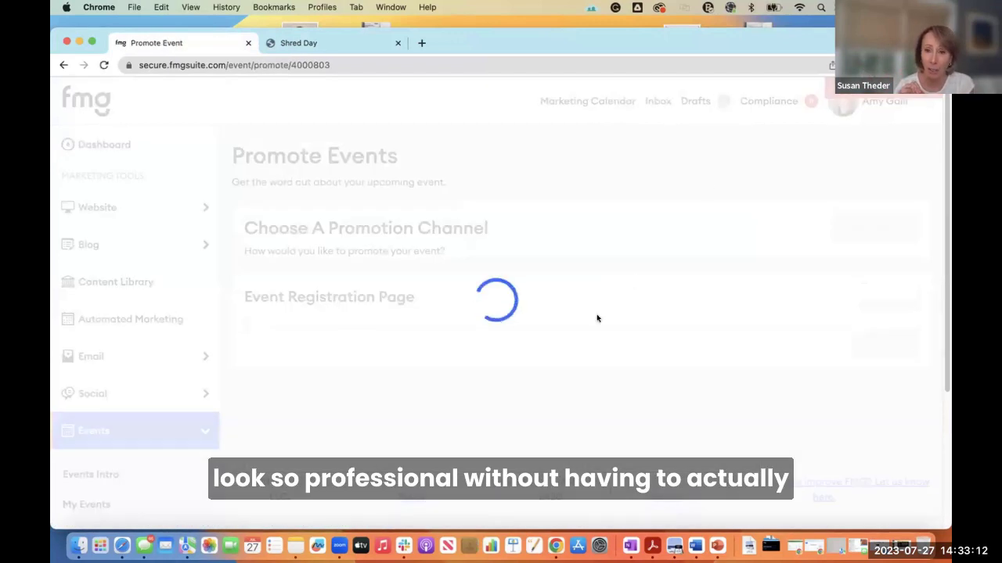
scroll(598, 311, "down", 2)
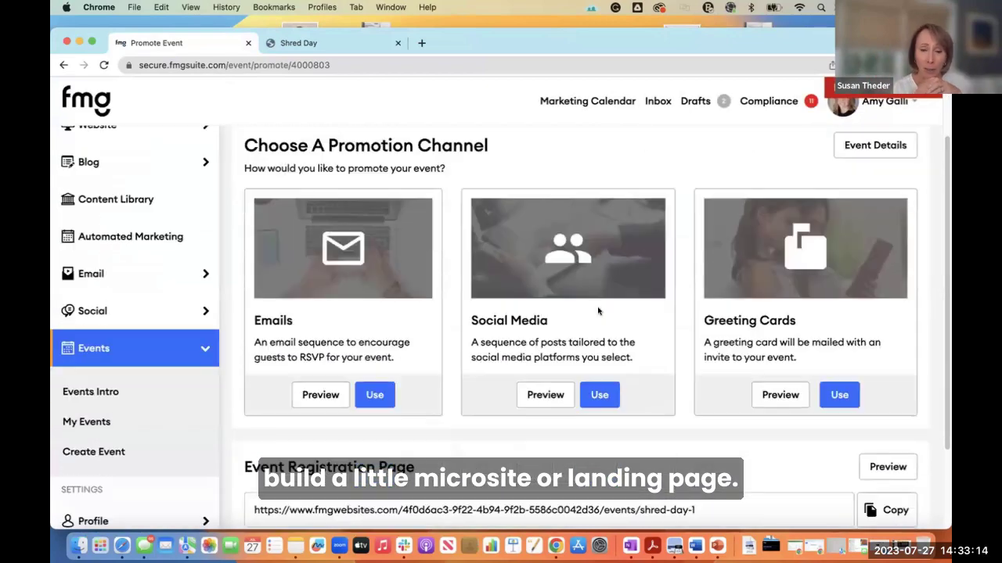
scroll(597, 311, "up", 1)
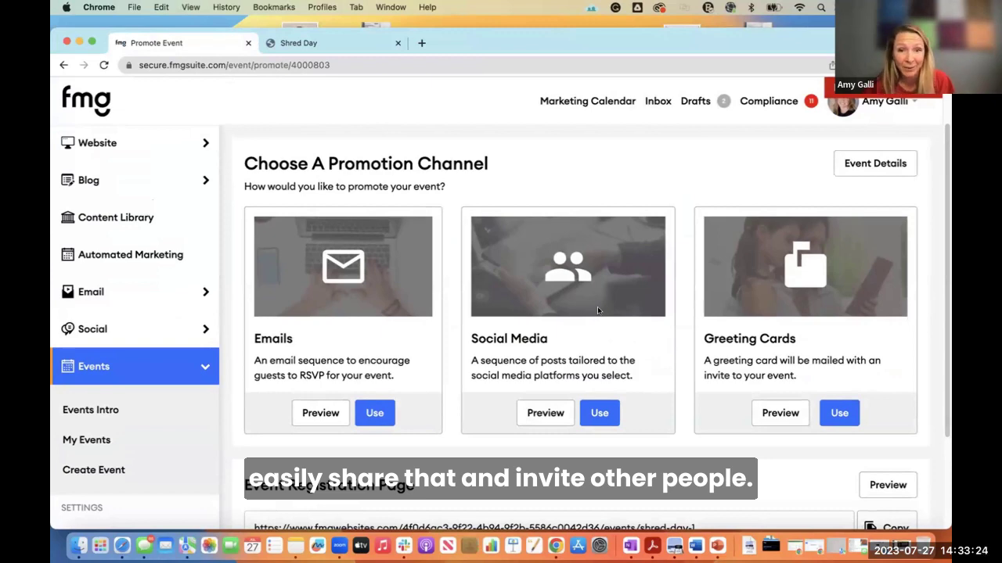
scroll(332, 334, "down", 2)
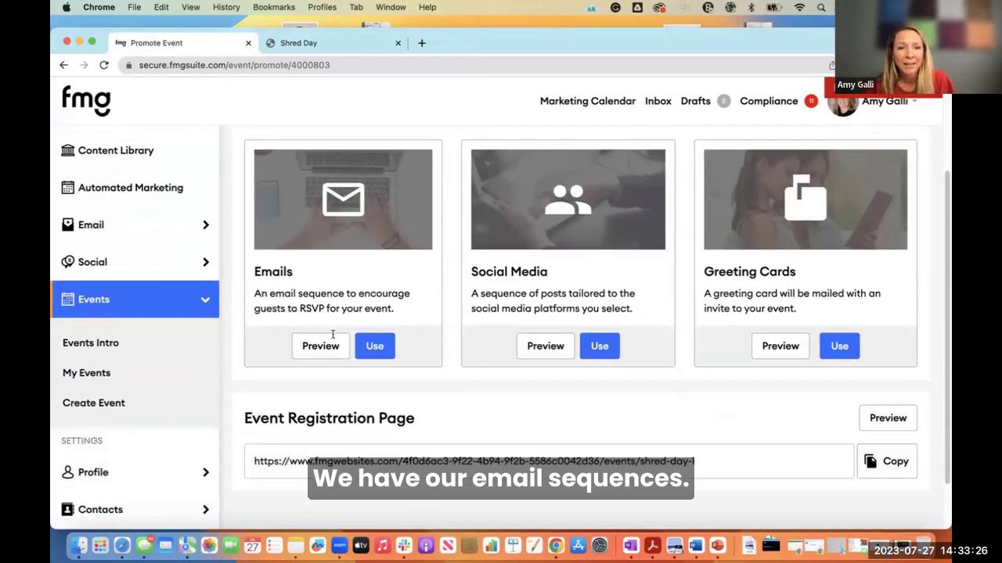
scroll(333, 334, "down", 1)
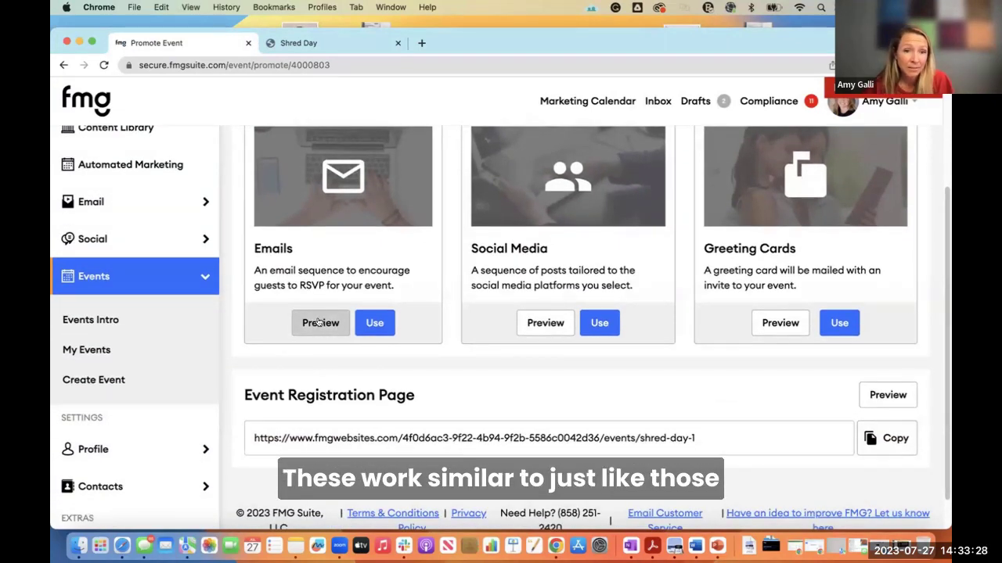
Step: Preview the Shred Day email sequence, examine its emails and the delays between them, and close the preview
left_click(318, 322)
scroll(544, 345, "down", 5)
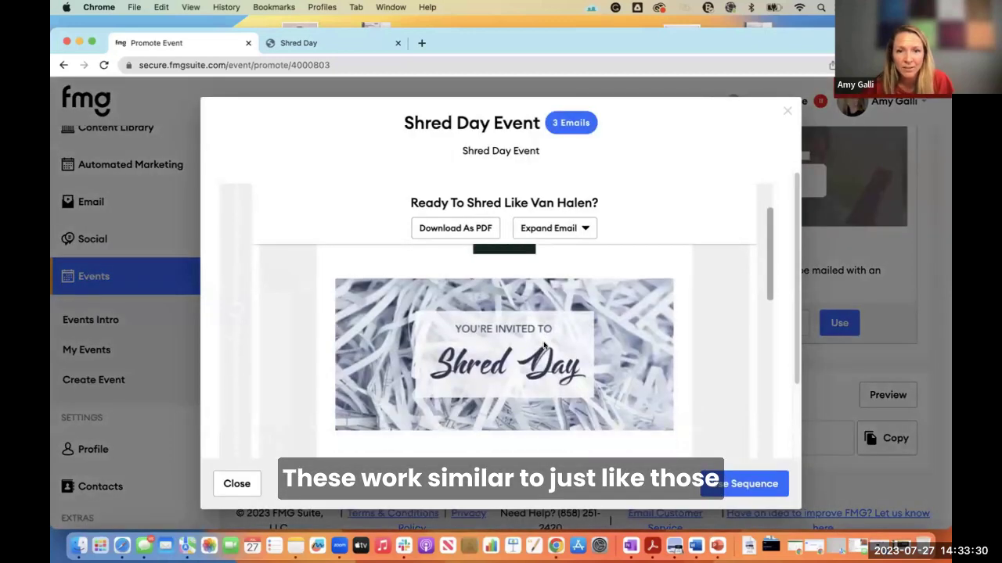
scroll(544, 344, "down", 5)
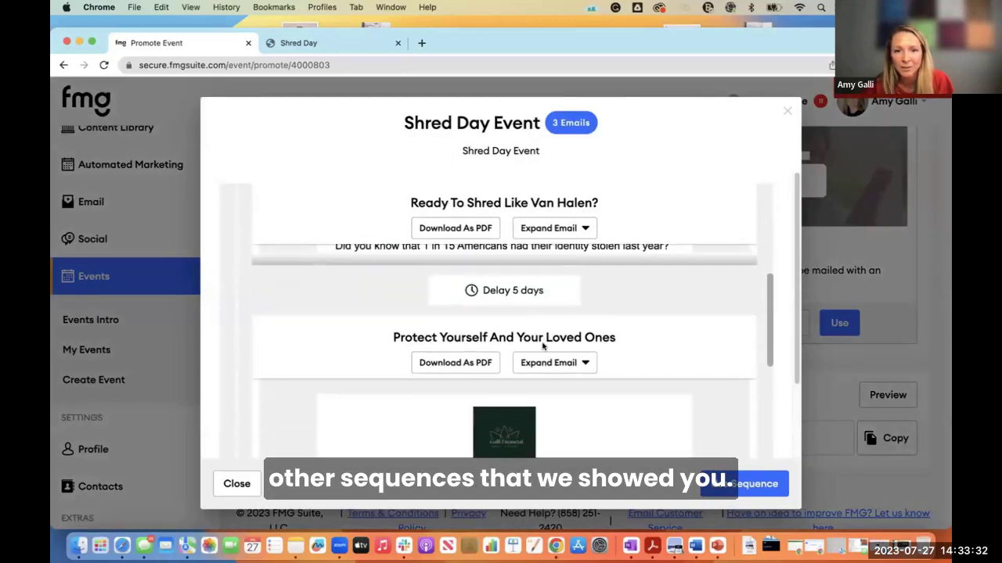
scroll(577, 341, "down", 5)
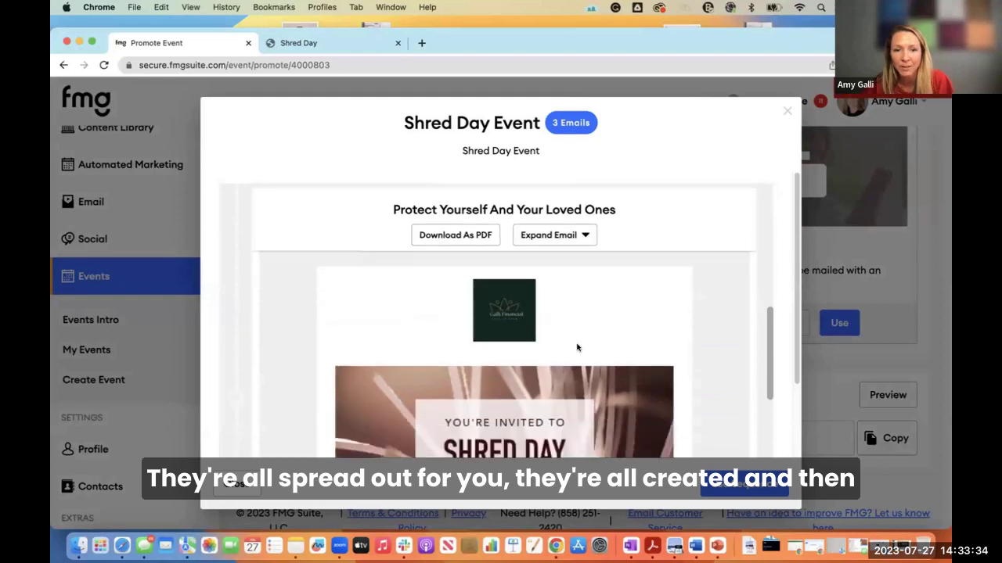
scroll(577, 346, "down", 10)
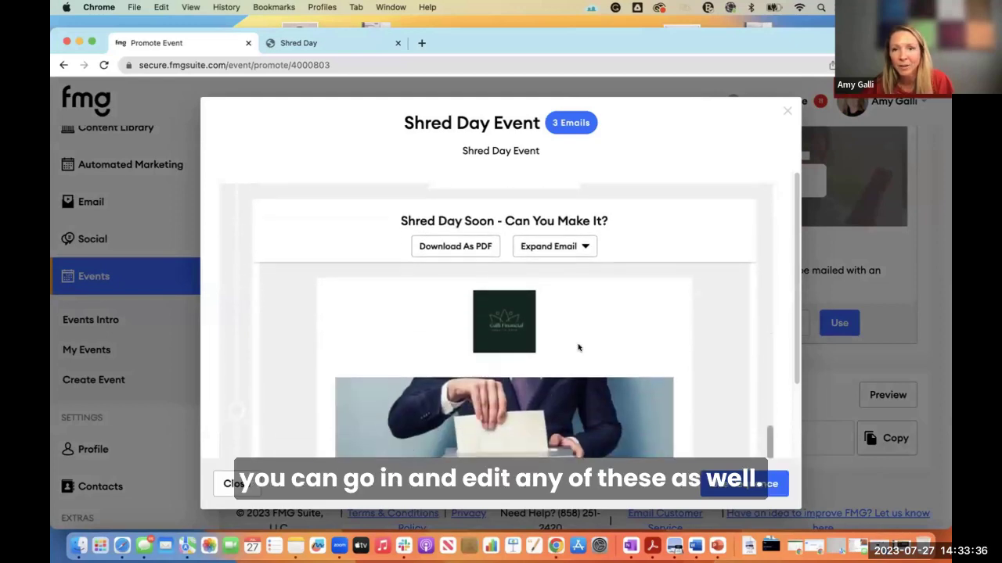
left_click(784, 110)
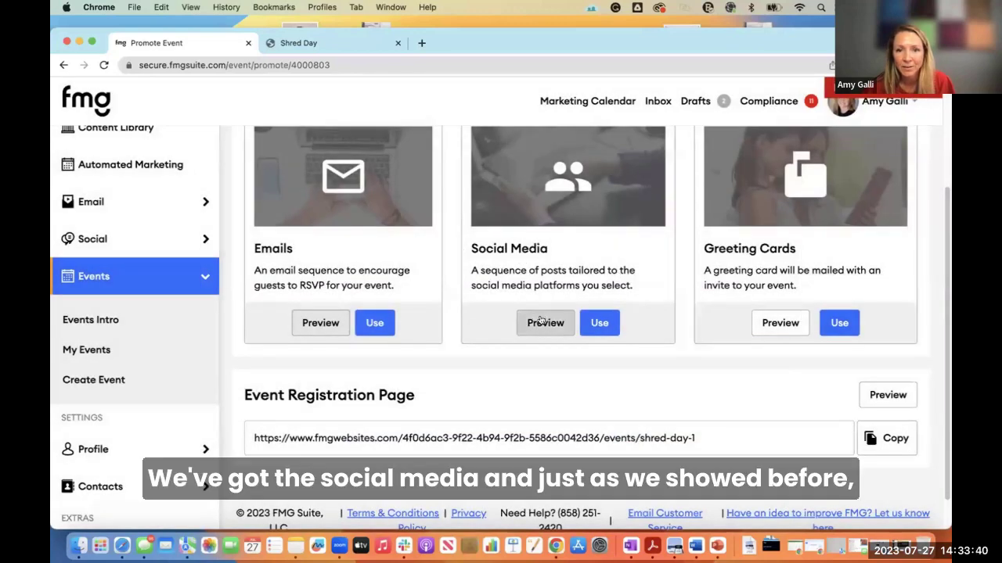
Step: Preview the Shred Day promotional social posts, examine their texts, images and the delays between them, and close the preview
left_click(540, 323)
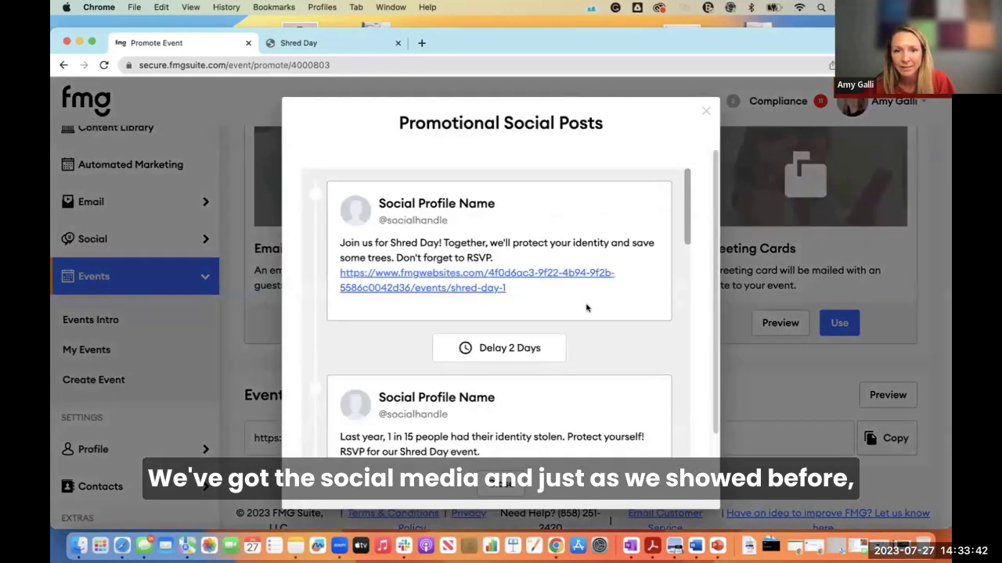
scroll(587, 307, "down", 5)
scroll(585, 308, "down", 4)
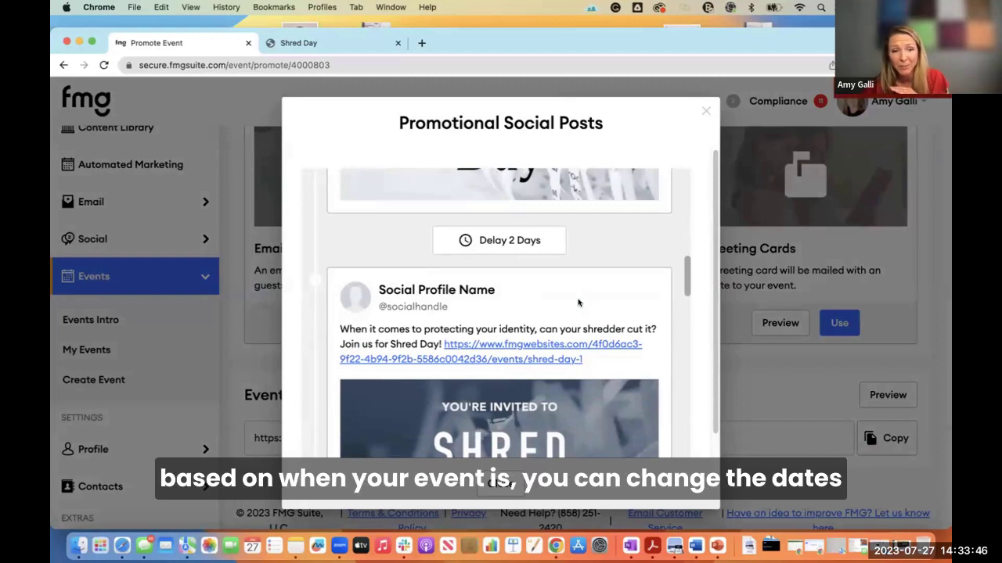
scroll(624, 296, "down", 8)
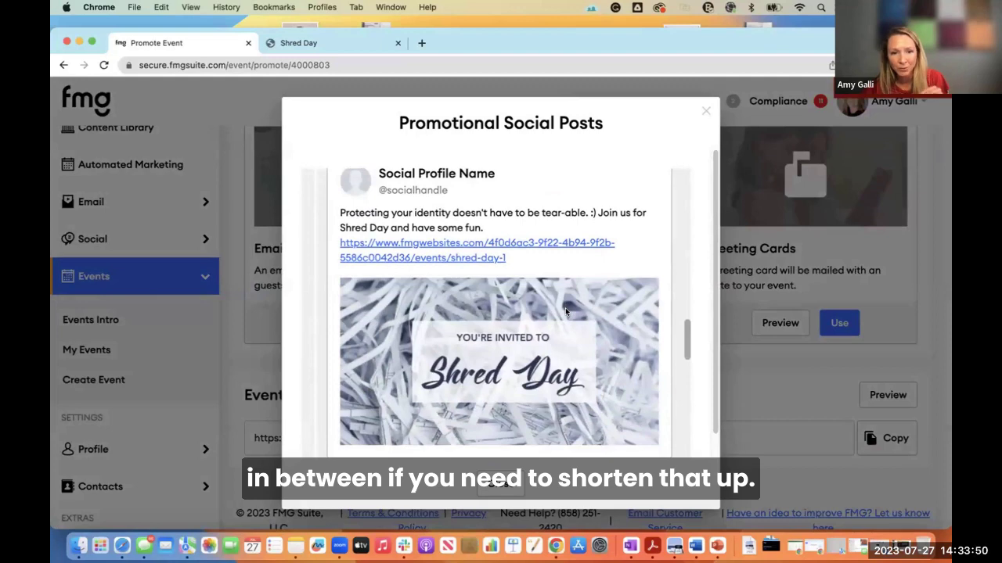
scroll(566, 311, "down", 5)
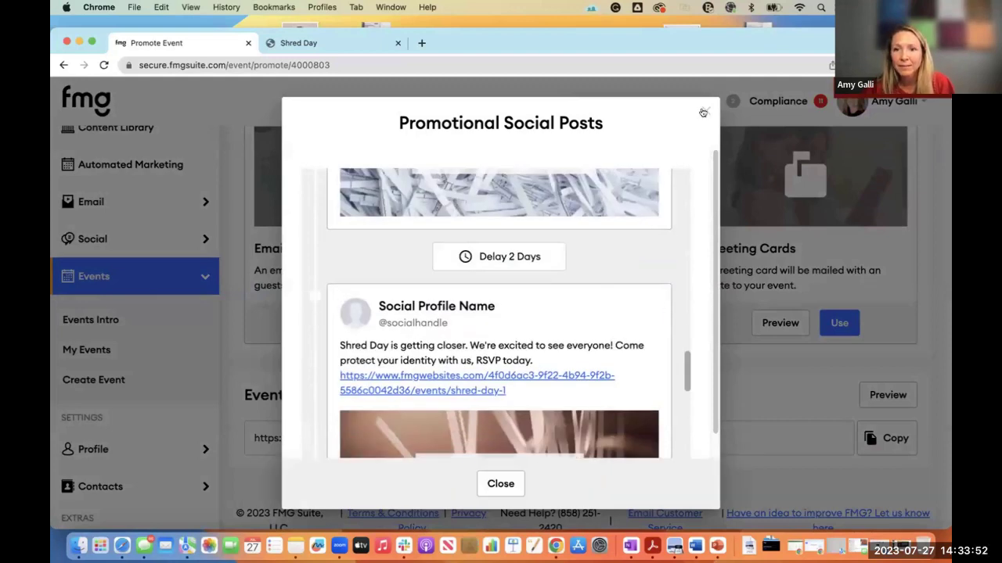
left_click(702, 113)
Step: Preview the Shred Day promotional greeting card, examine its front and inside, and close the preview
left_click(779, 324)
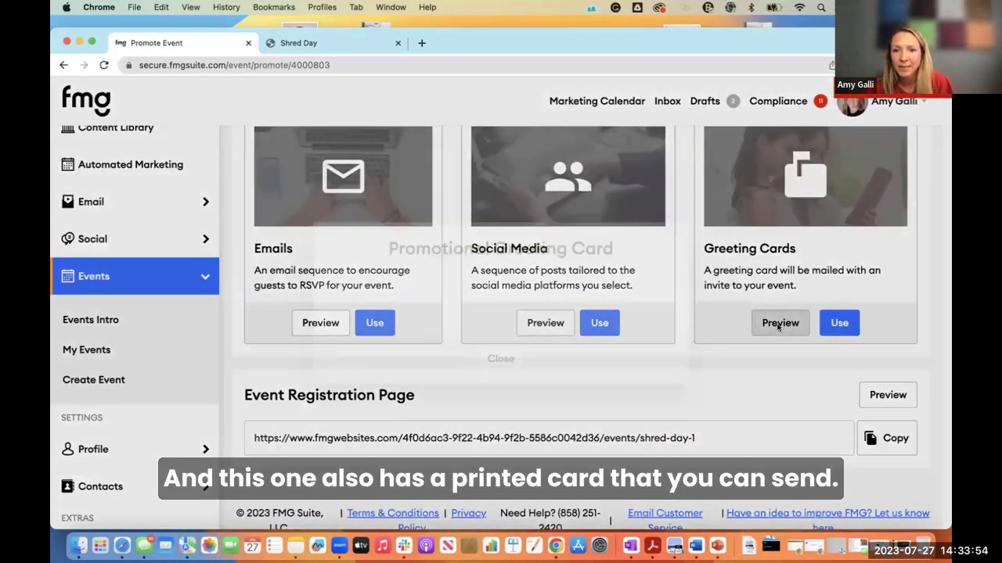
scroll(495, 330, "down", 3)
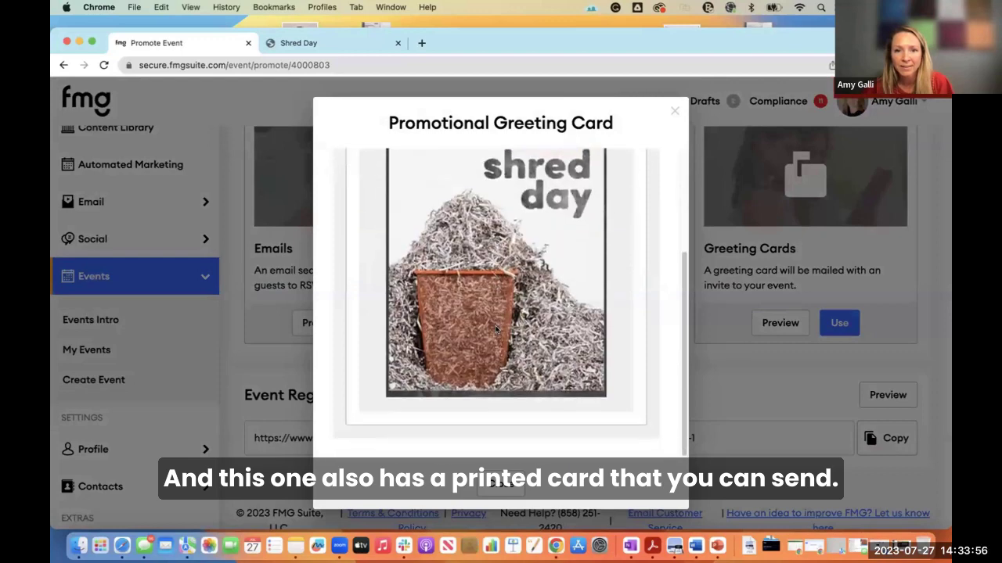
scroll(495, 330, "up", 3)
left_click(551, 215)
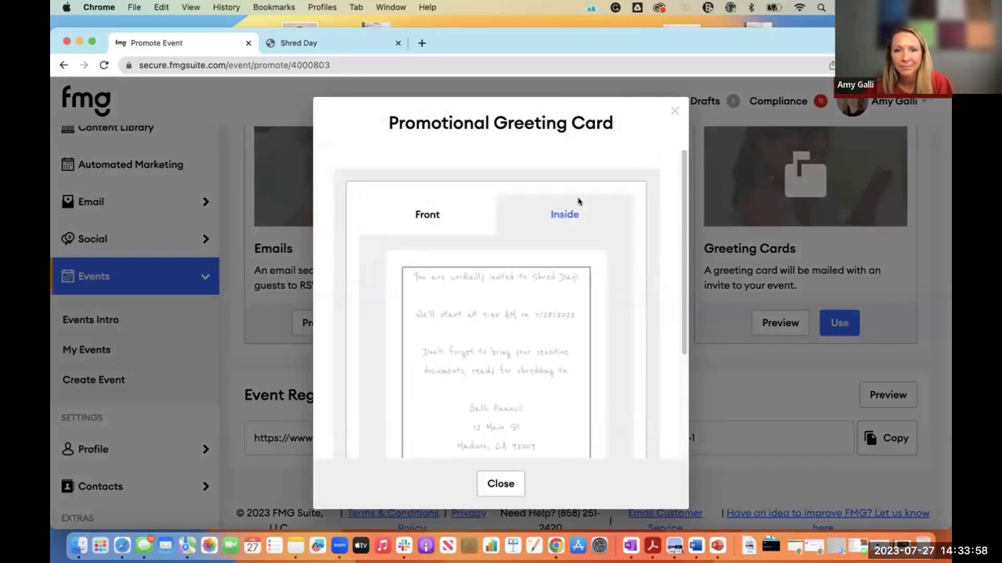
left_click(671, 107)
Step: Look over the promotion channels once more and open the My Events list
scroll(517, 369, "down", 1)
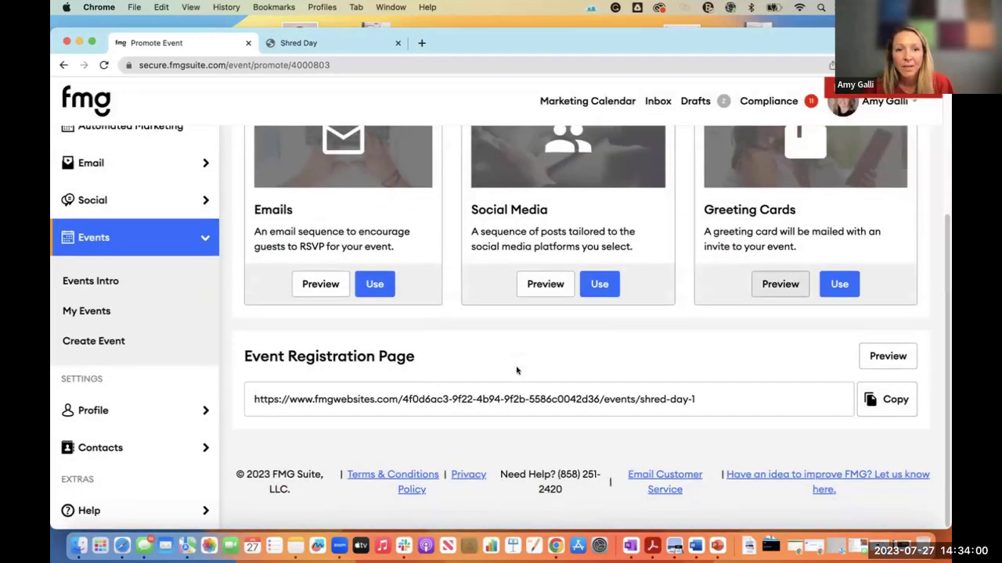
scroll(516, 370, "up", 1)
scroll(516, 370, "up", 4)
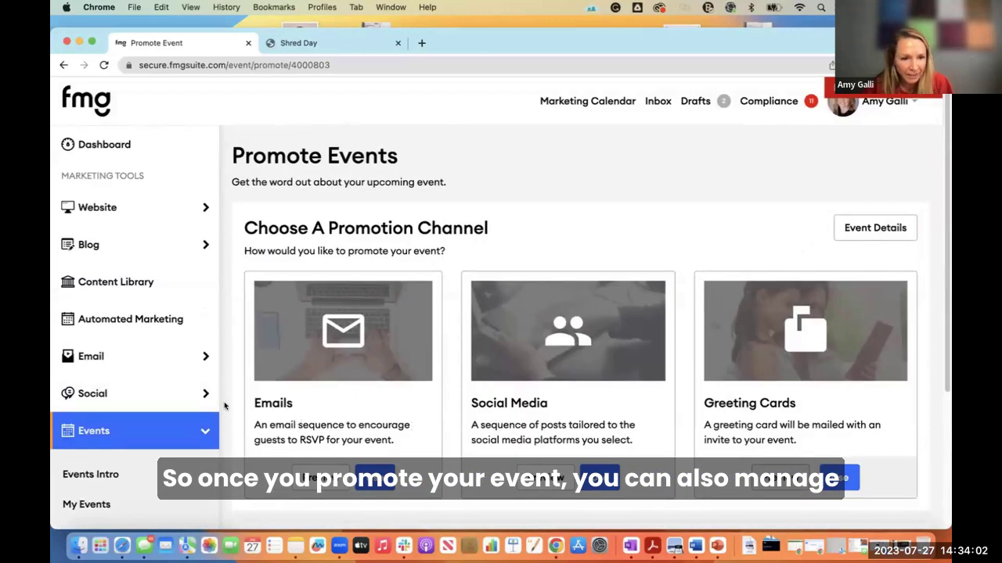
scroll(224, 405, "down", 3)
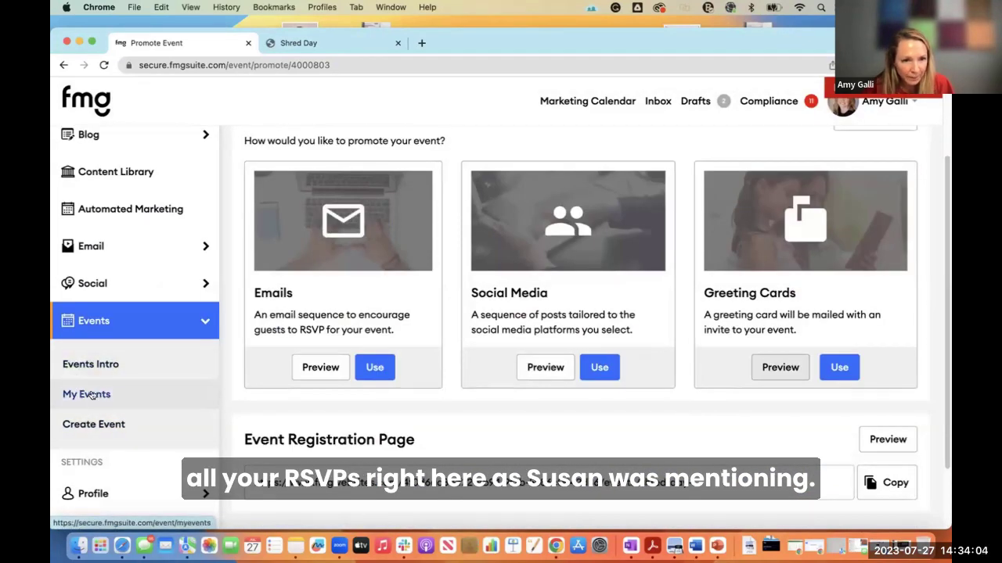
left_click(88, 395)
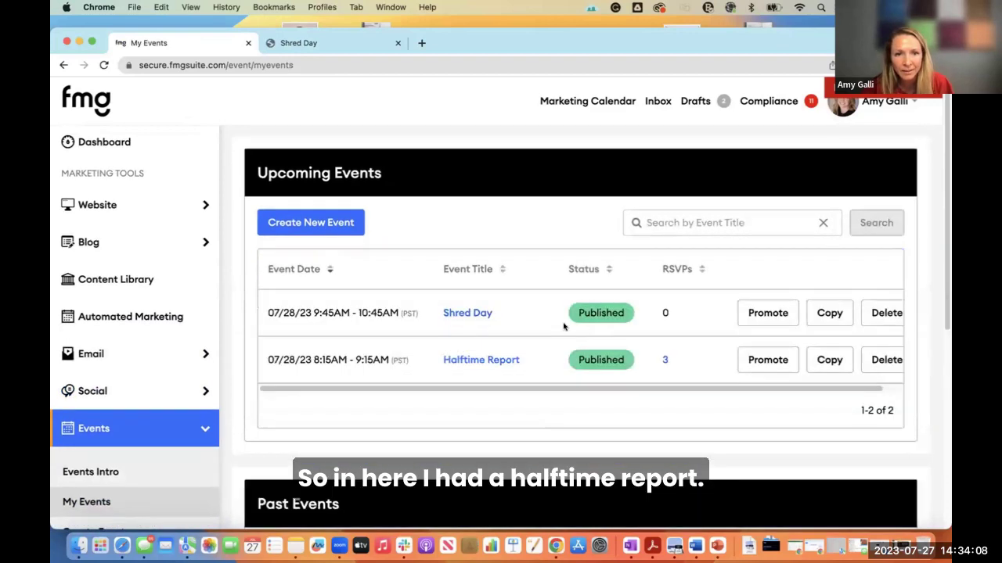
Step: View the RSVPs for the Halftime Report event, close them, and look over the upcoming and past events
scroll(626, 341, "down", 1)
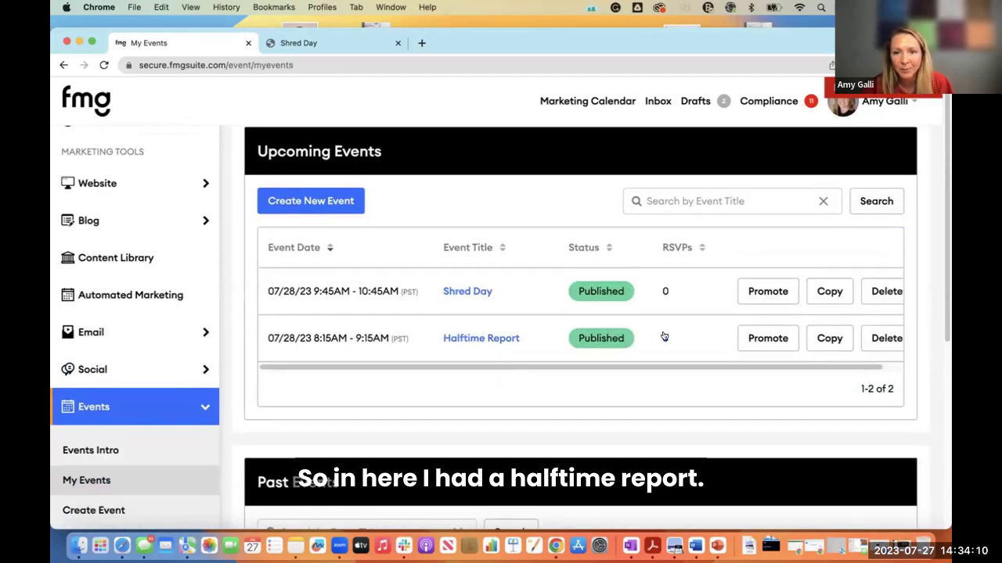
left_click(664, 337)
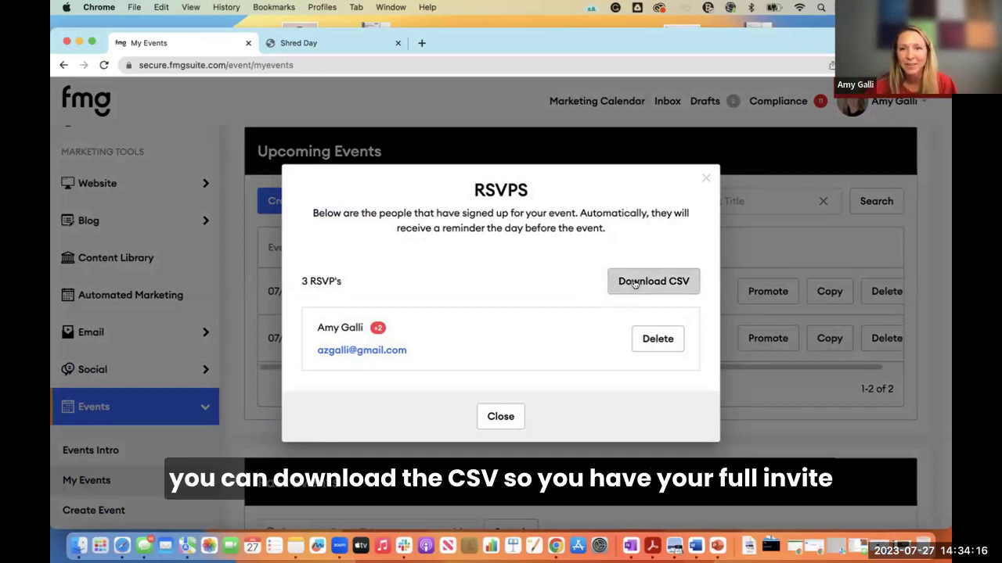
left_click(707, 180)
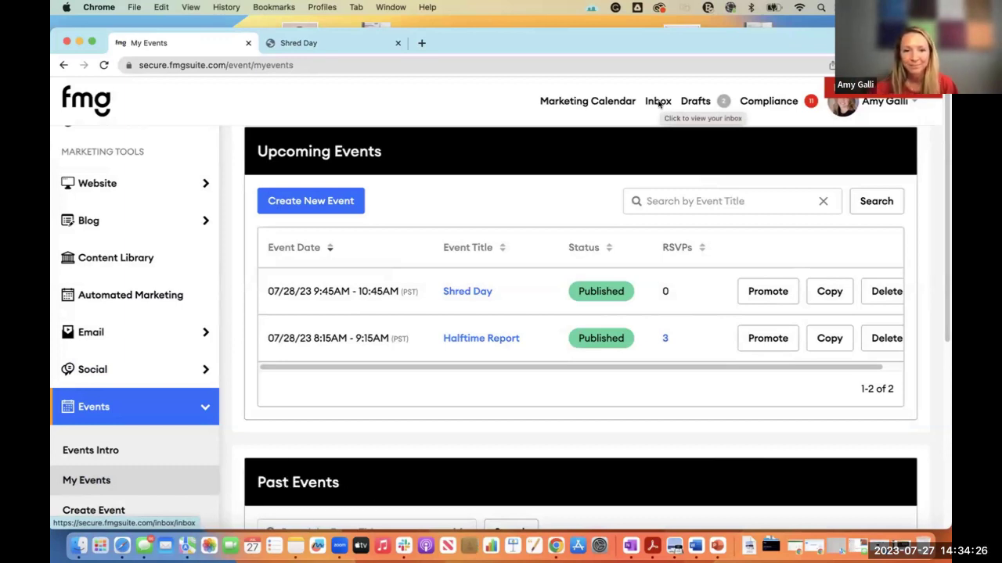
scroll(607, 257, "down", 1)
scroll(600, 262, "down", 3)
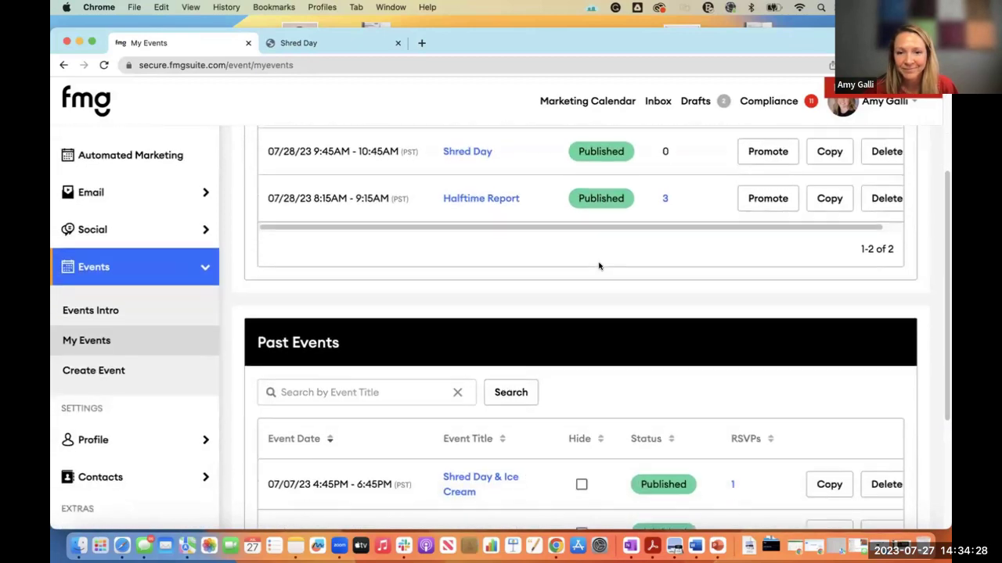
scroll(599, 263, "up", 4)
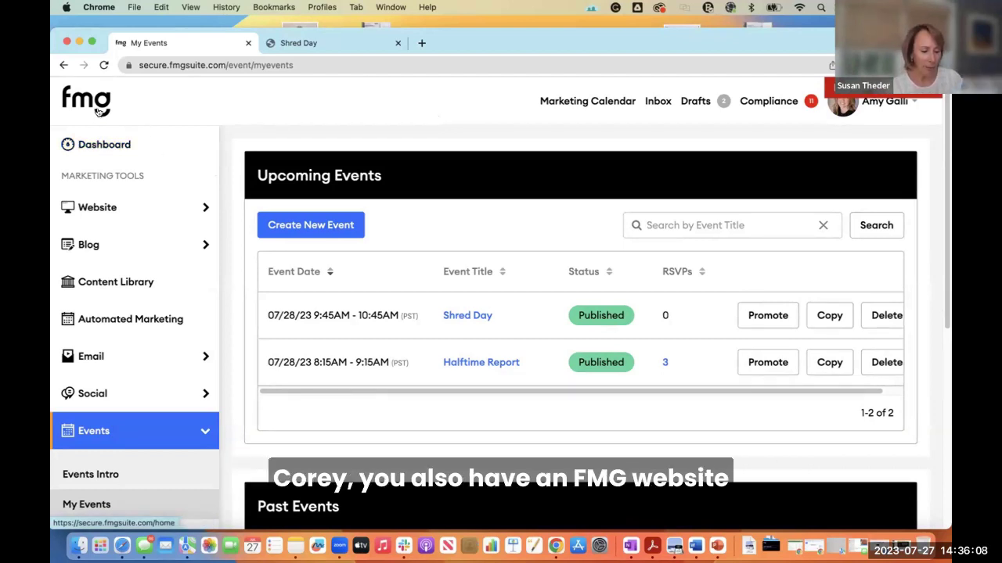
Step: Open the website's Home page for editing and examine its main banner and Services section
left_click(86, 208)
scroll(106, 282, "down", 1)
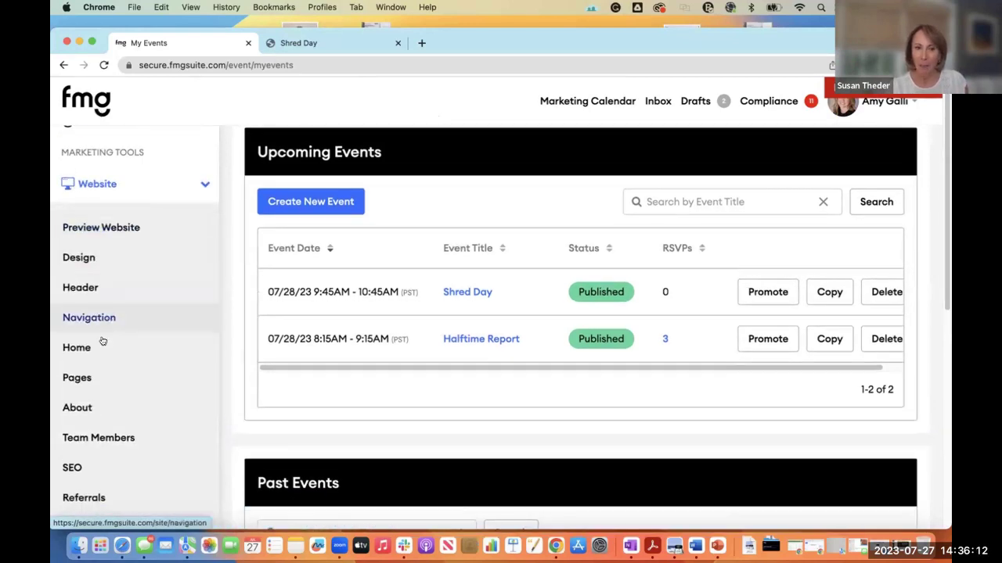
left_click(99, 344)
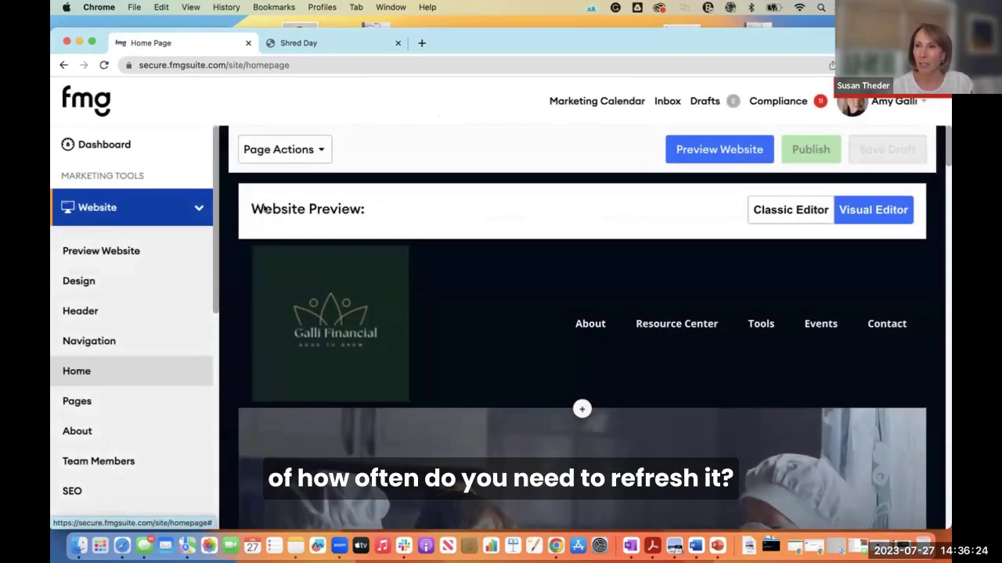
scroll(397, 207, "down", 3)
scroll(397, 207, "down", 3)
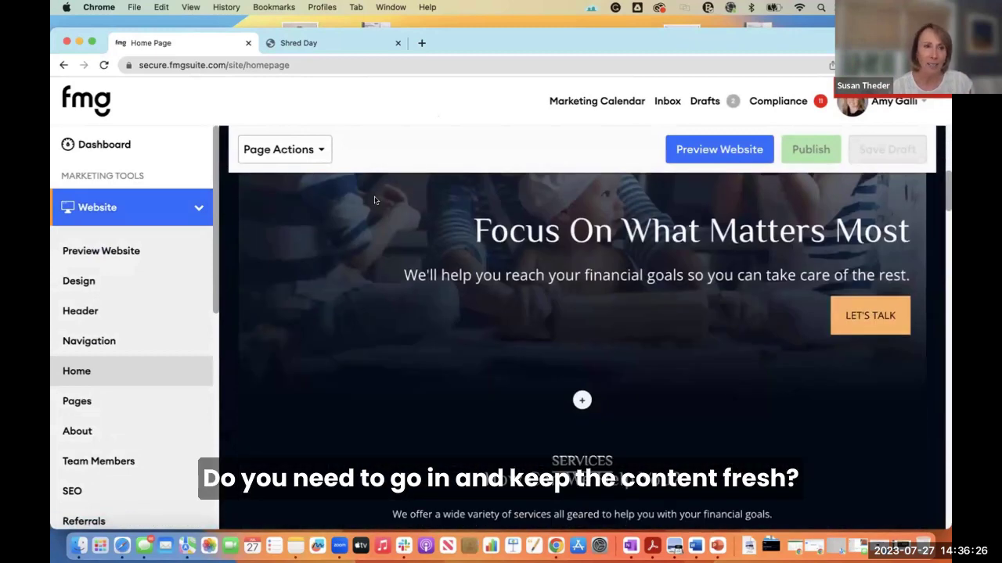
scroll(385, 228, "down", 1)
scroll(386, 228, "down", 3)
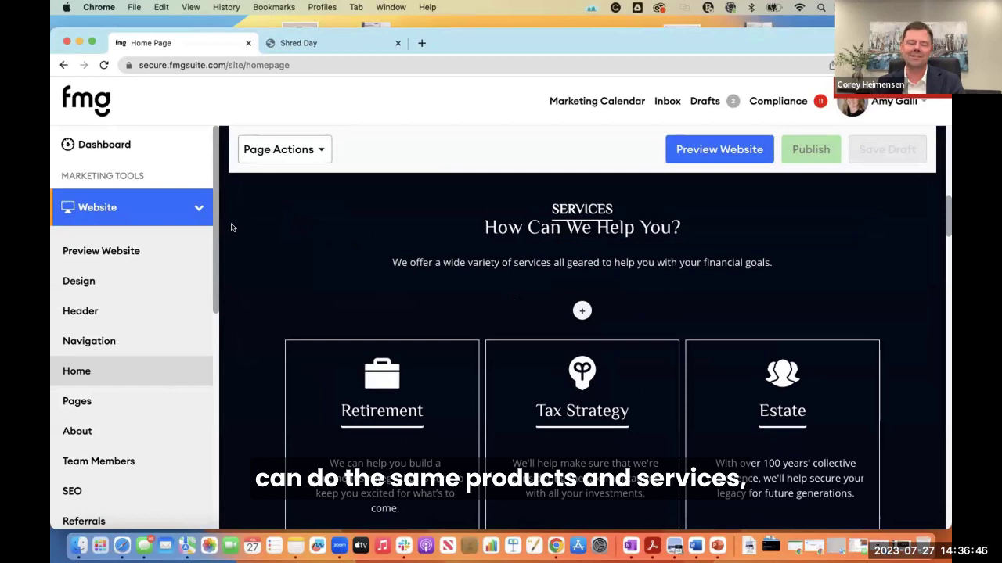
scroll(231, 227, "up", 5)
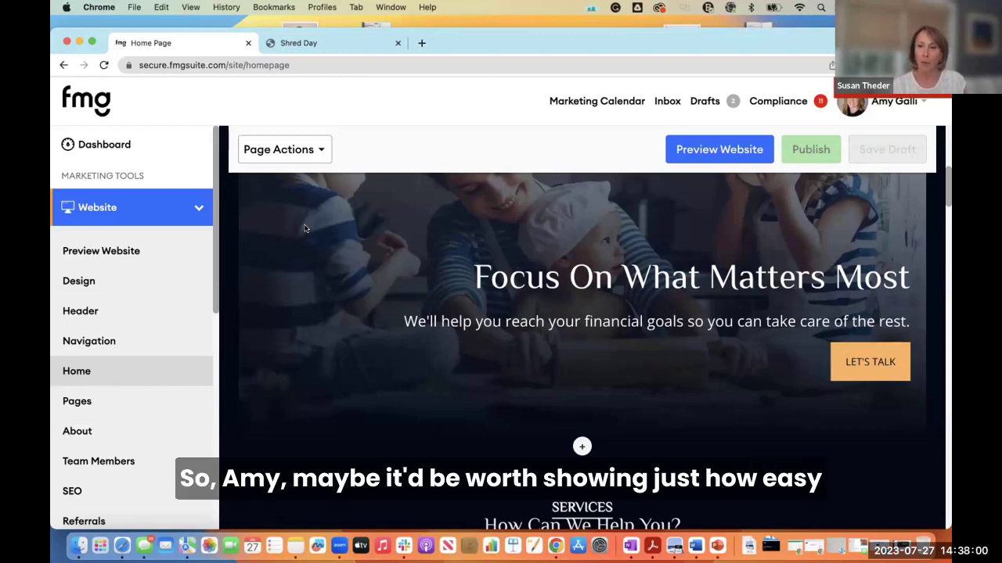
Step: Replace the description under the "How Can We Help You?" heading with "We help business owners exit."
scroll(350, 323, "down", 5)
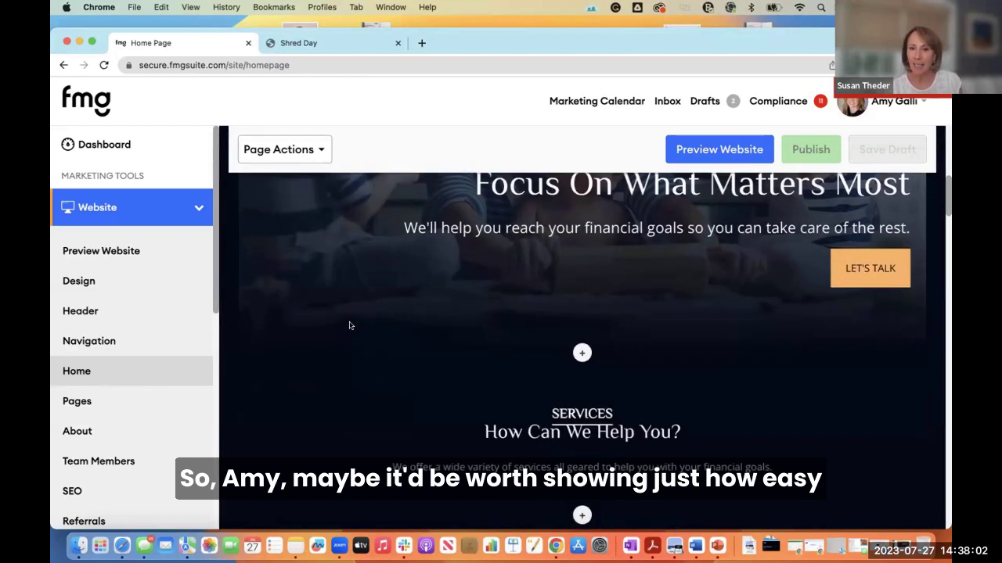
left_click(503, 351)
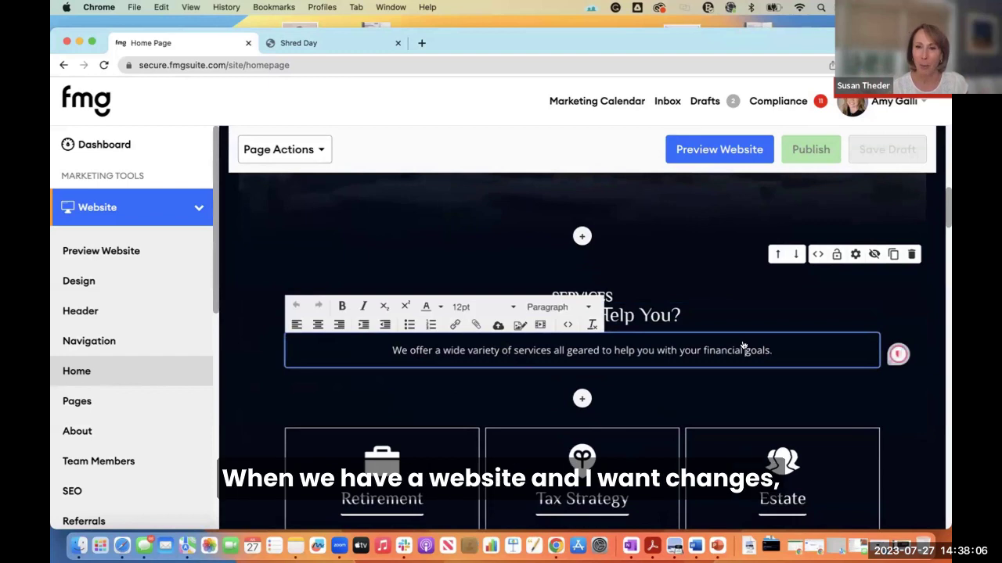
left_click_drag(744, 349, 389, 342)
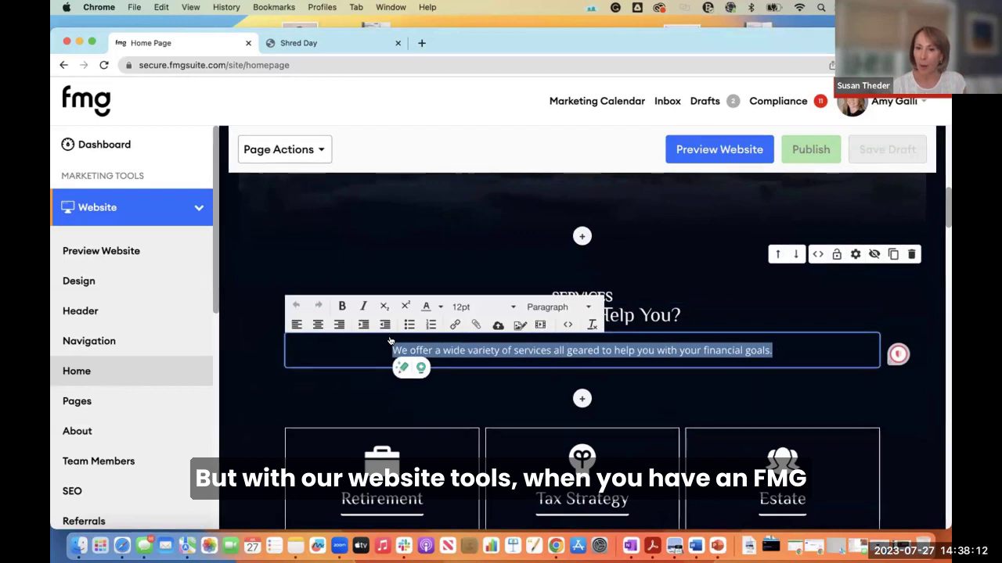
type("We")
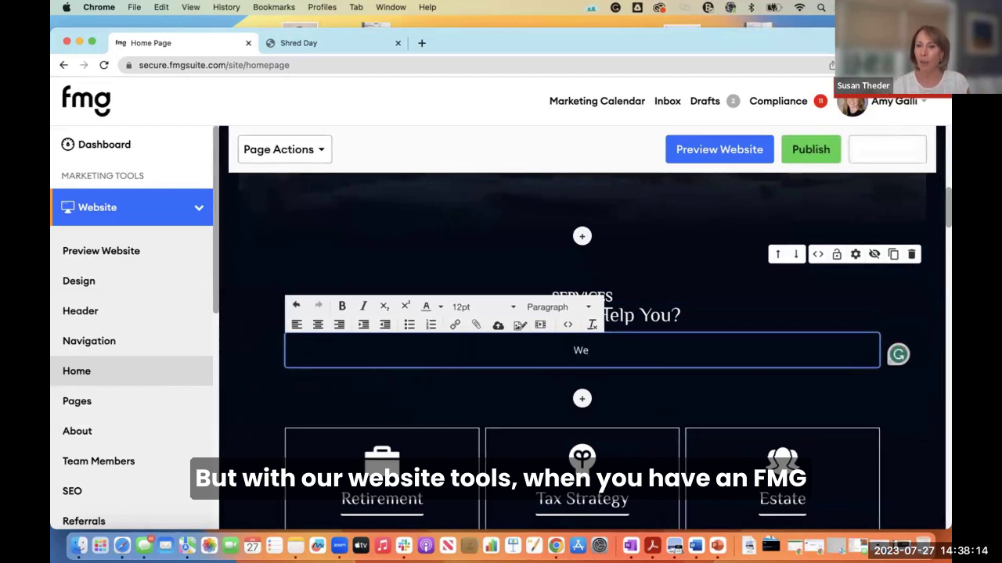
type("help bus")
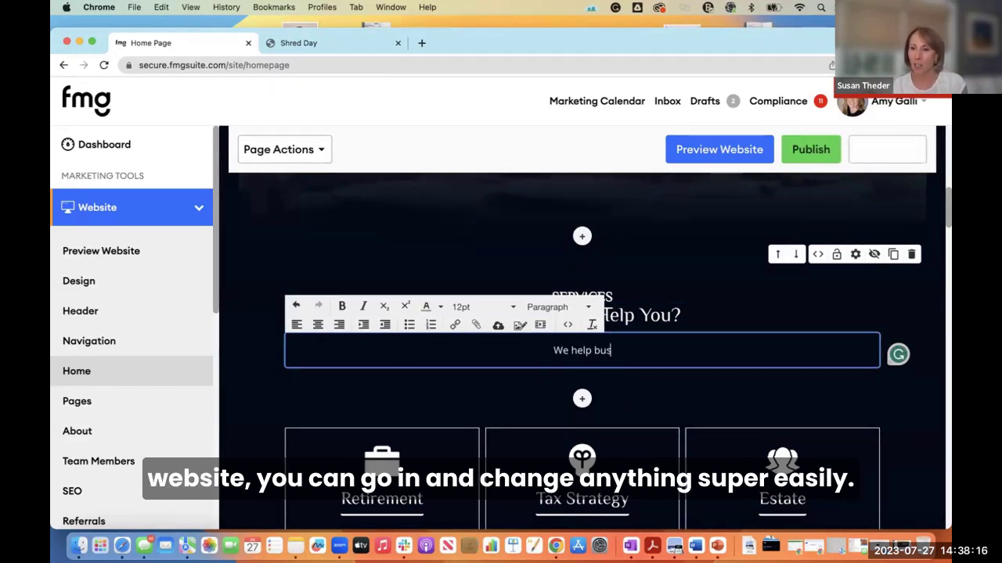
type("iness owne")
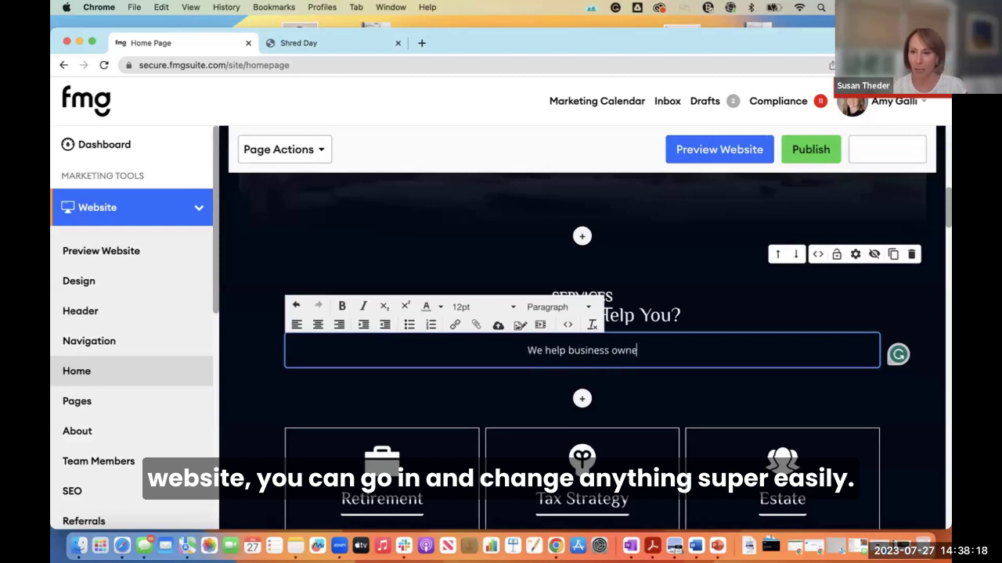
type("rs exit")
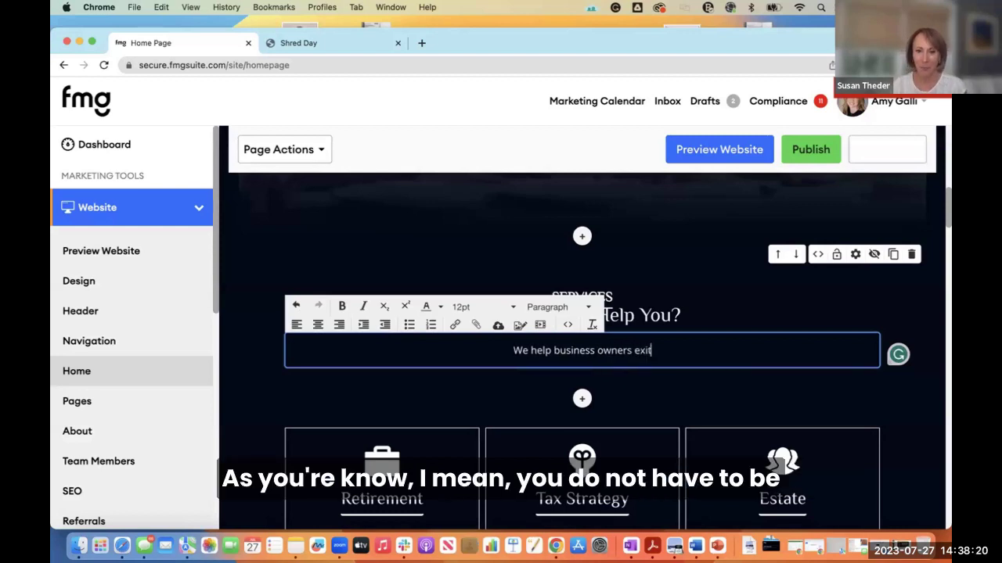
type(".")
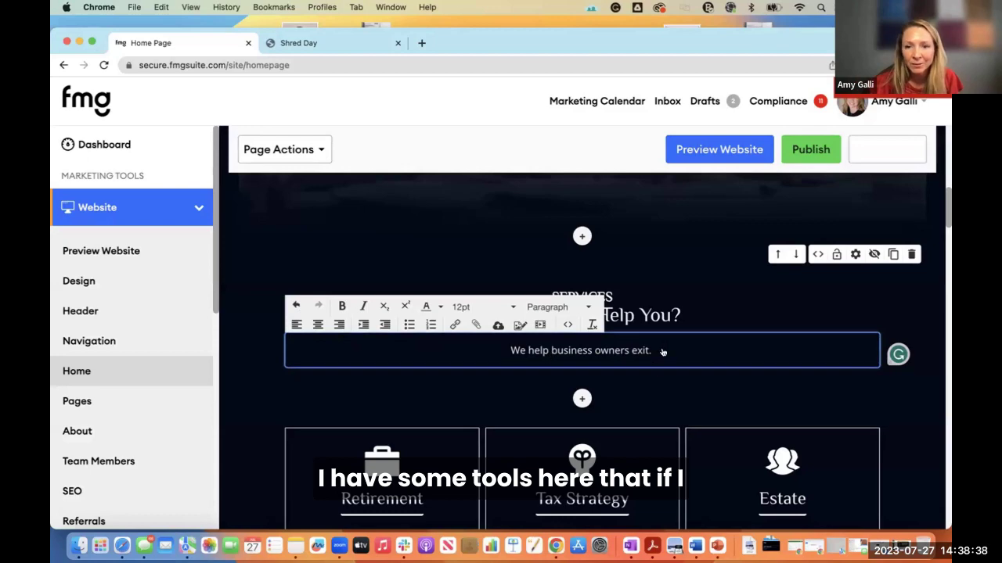
Step: Make the sentence "We help business owners exit." bold and leave the text block
left_click_drag(663, 352, 503, 342)
left_click(341, 306)
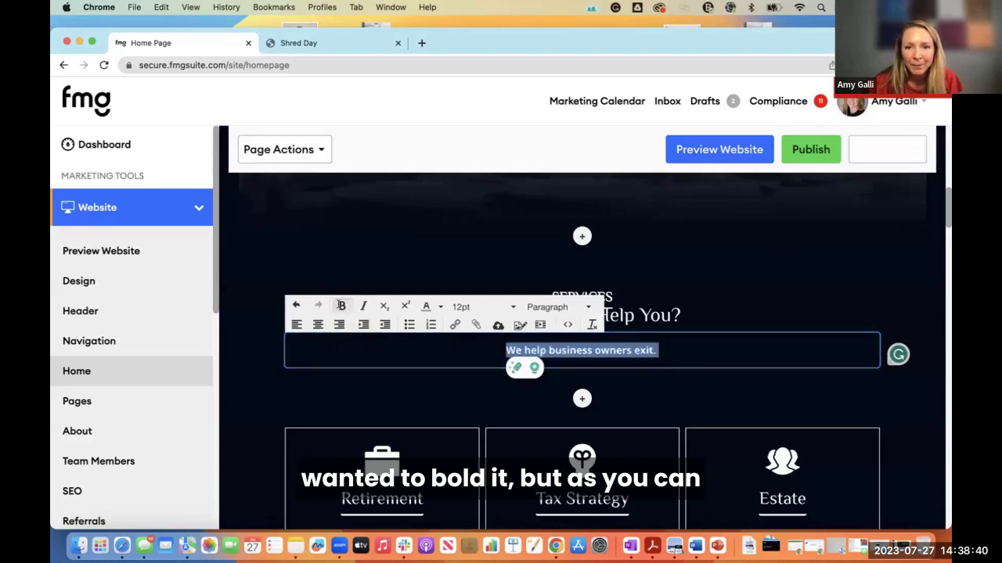
left_click(719, 391)
Step: Add a "Headline, Paragraph(s), Button" text section between the Services description and the Retirement, Tax Strategy and Estate boxes
scroll(605, 391, "down", 2)
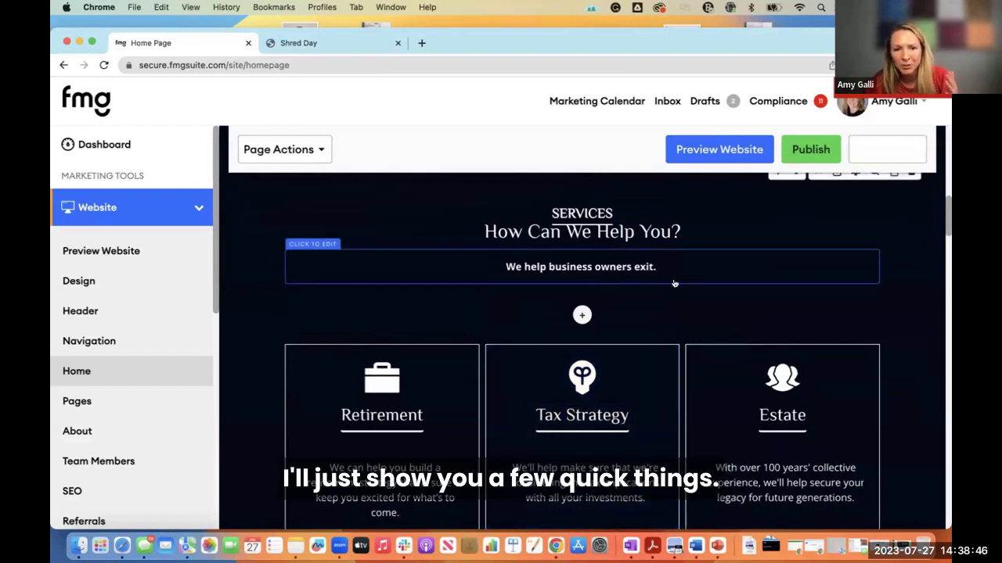
left_click(576, 314)
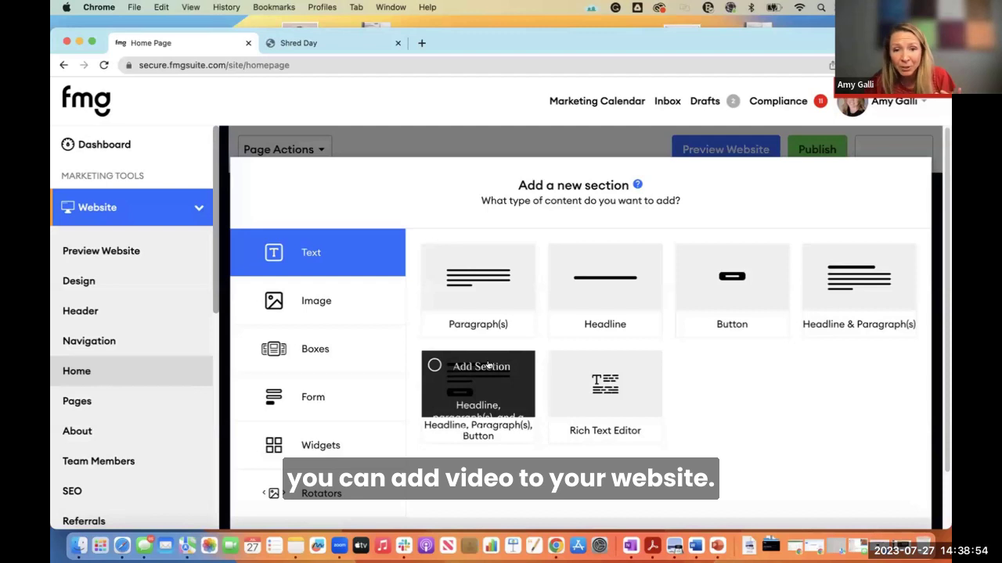
left_click(501, 401)
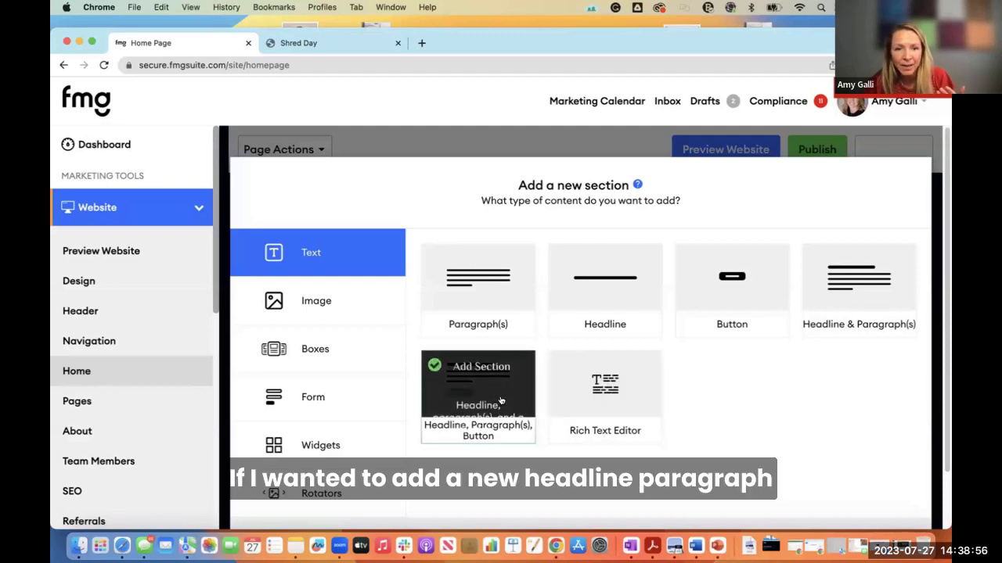
scroll(521, 387, "down", 2)
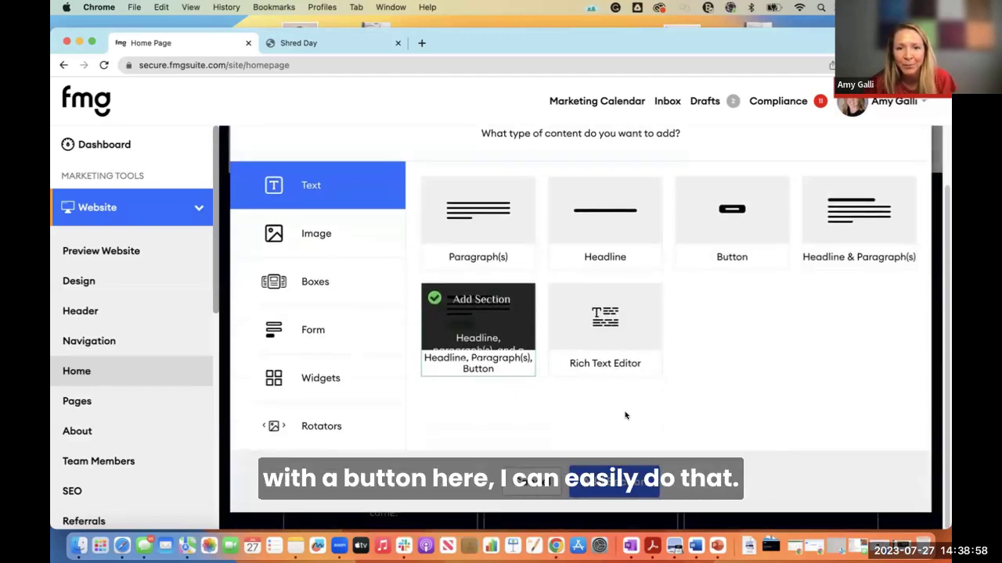
left_click(619, 474)
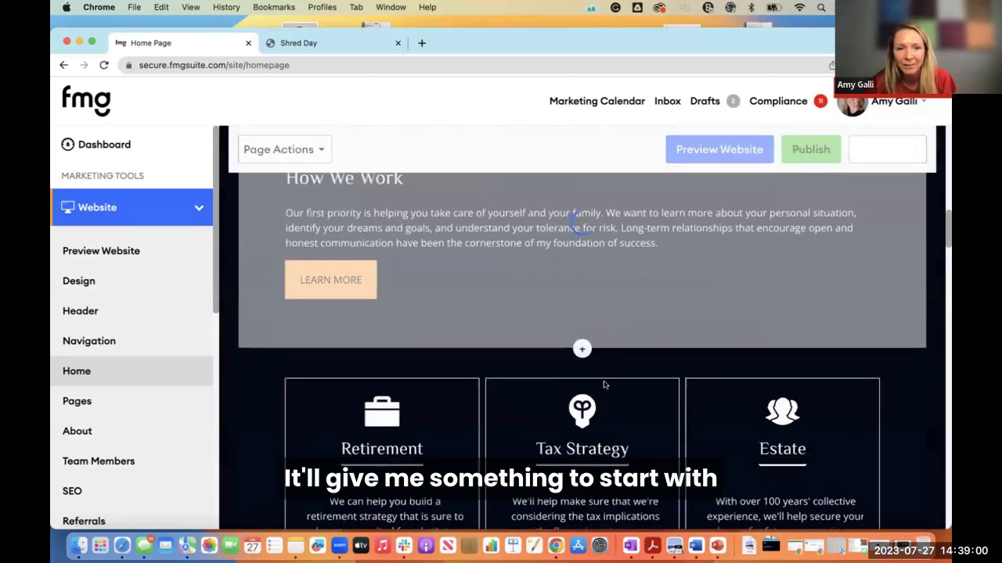
Step: Open the new How We Work section's paragraph for editing and examine the home page down to the Success Stories section
left_click(646, 250)
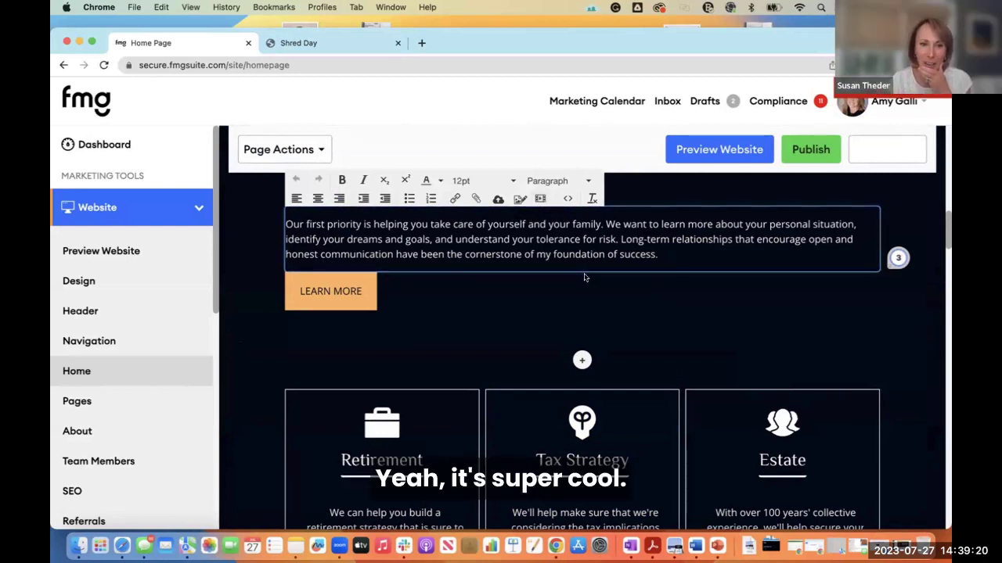
scroll(583, 277, "down", 10)
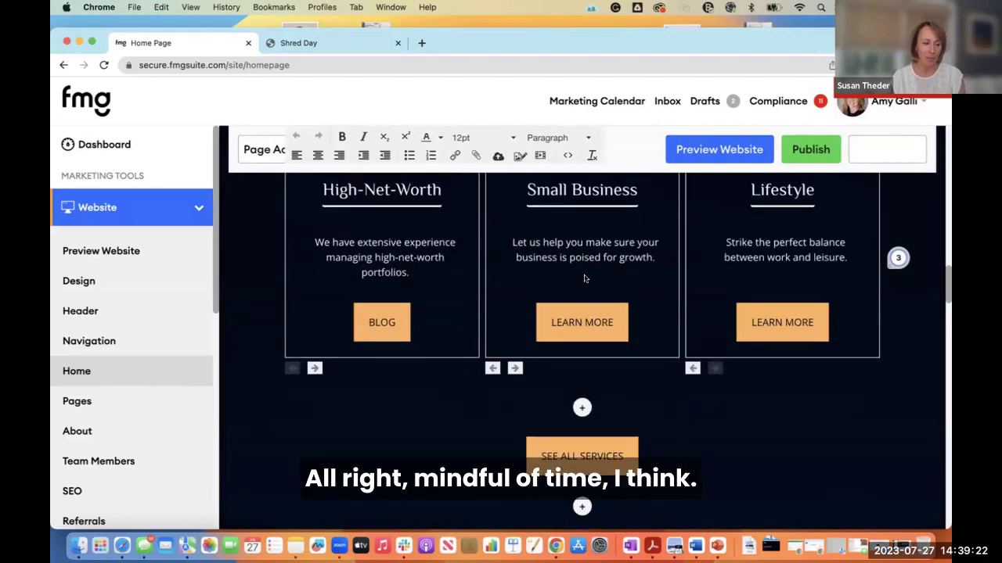
scroll(584, 277, "down", 3)
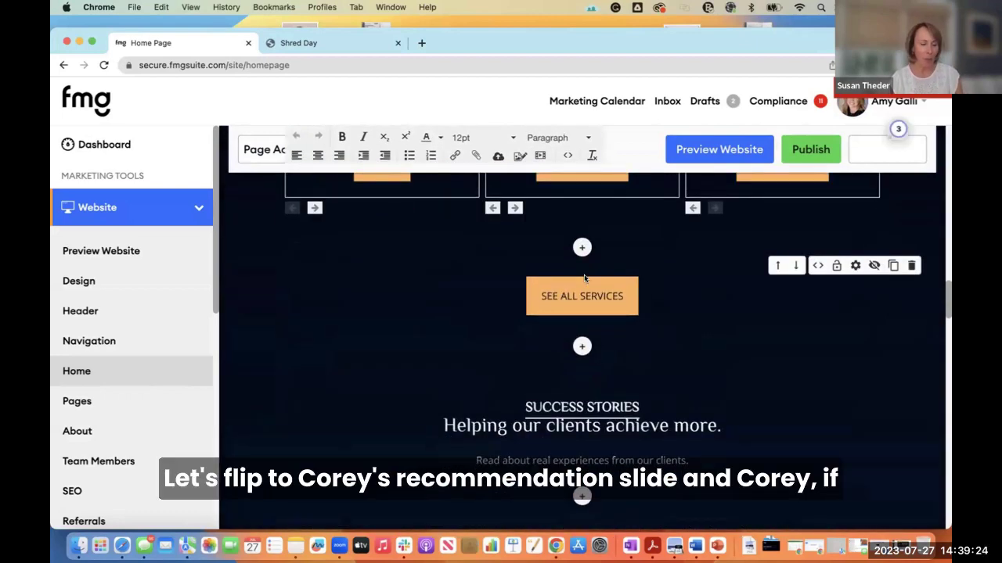
scroll(584, 277, "down", 1)
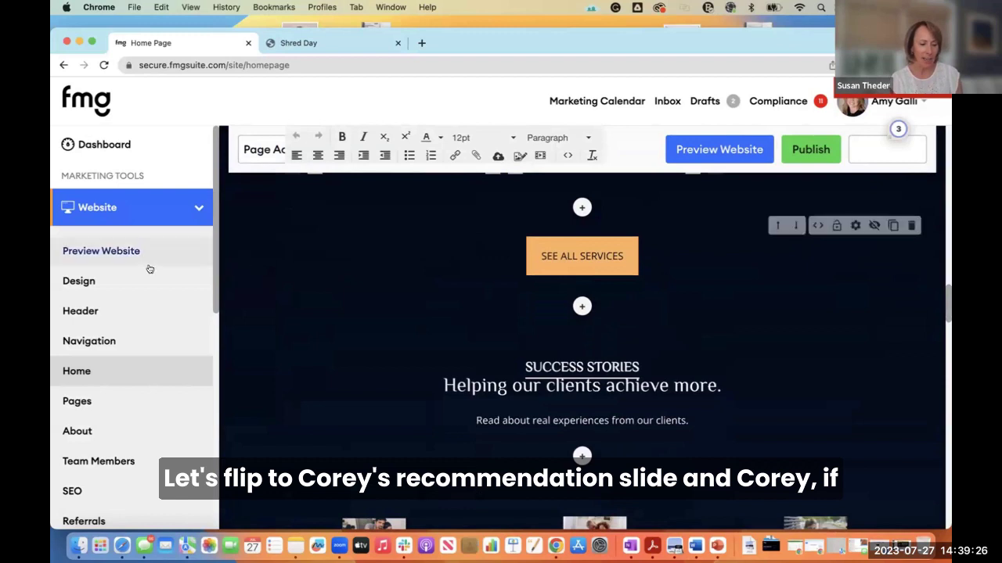
Step: Minimize the browser window and stop sharing the screen
left_click(78, 42)
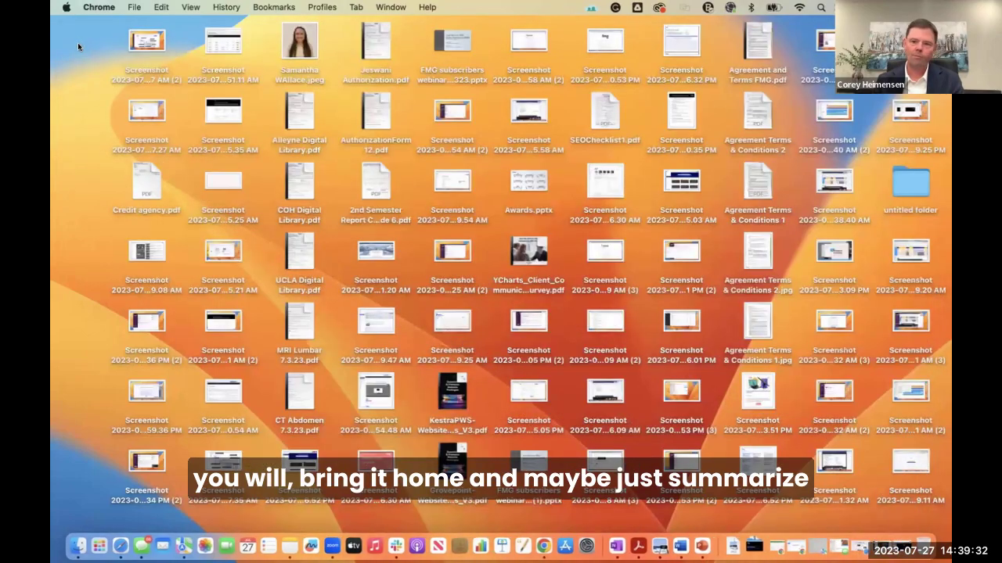
left_click(568, 33)
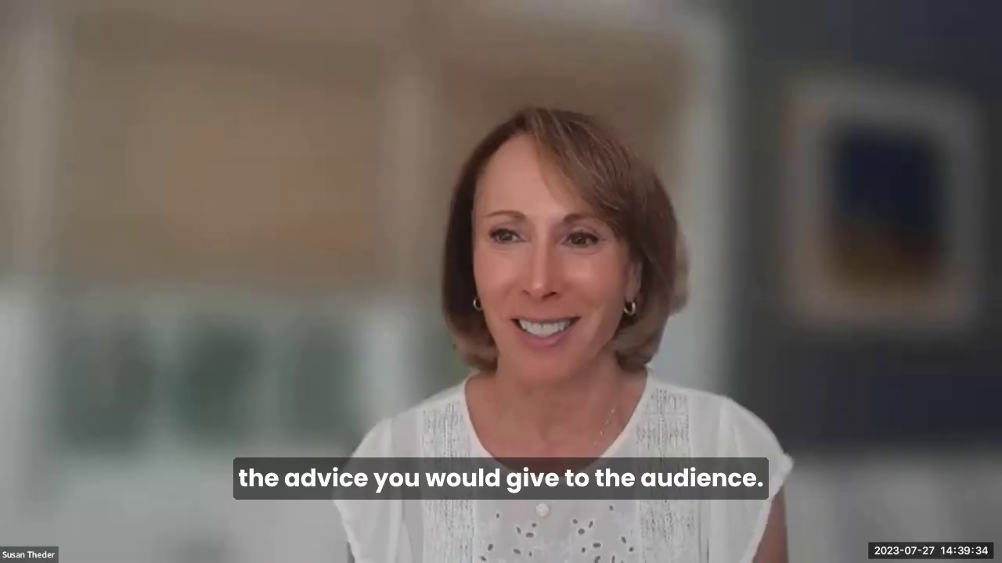